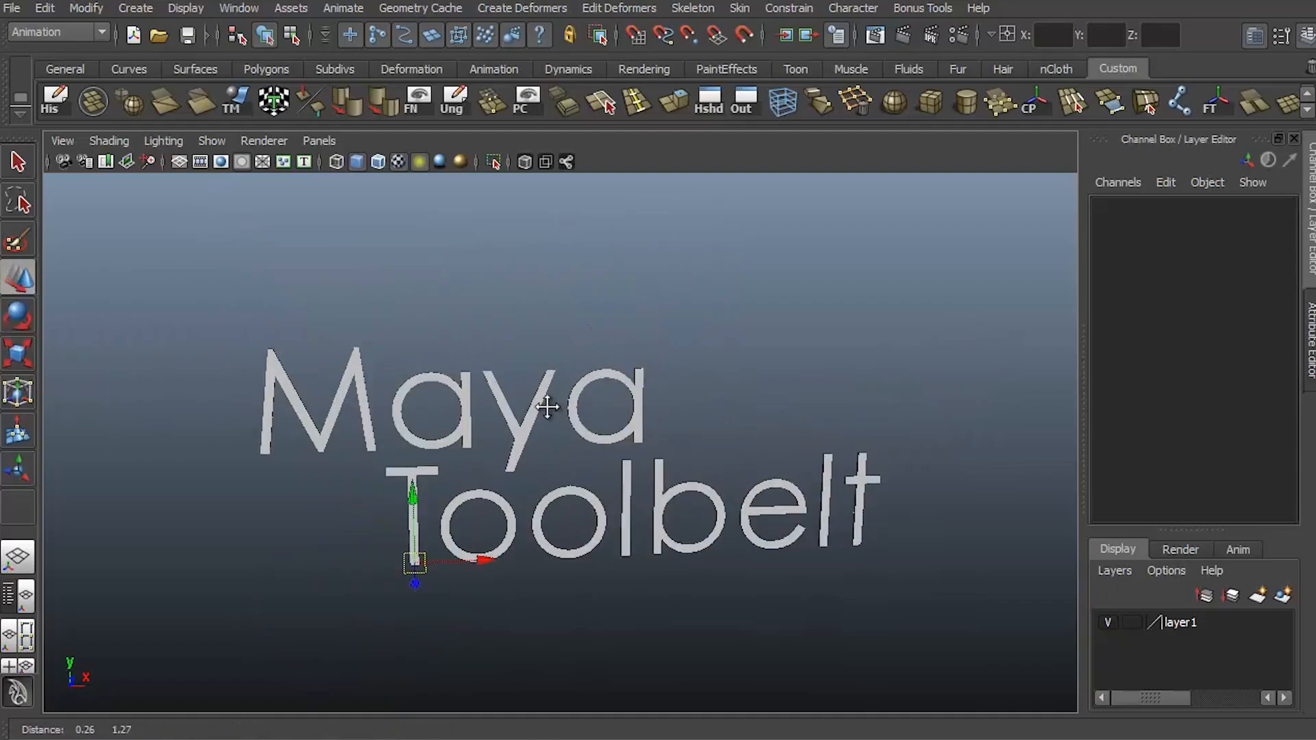
Relocate the pivot of the selected logo text to the start of the word Maya and move the text up along Y
{"action": "key", "text": "Insert"}
{"action": "left_click_drag", "start_coordinate": [412, 579], "coordinate": [312, 382]}
{"action": "key", "text": "Insert"}
{"action": "left_click_drag", "start_coordinate": [307, 314], "coordinate": [294, 175]}
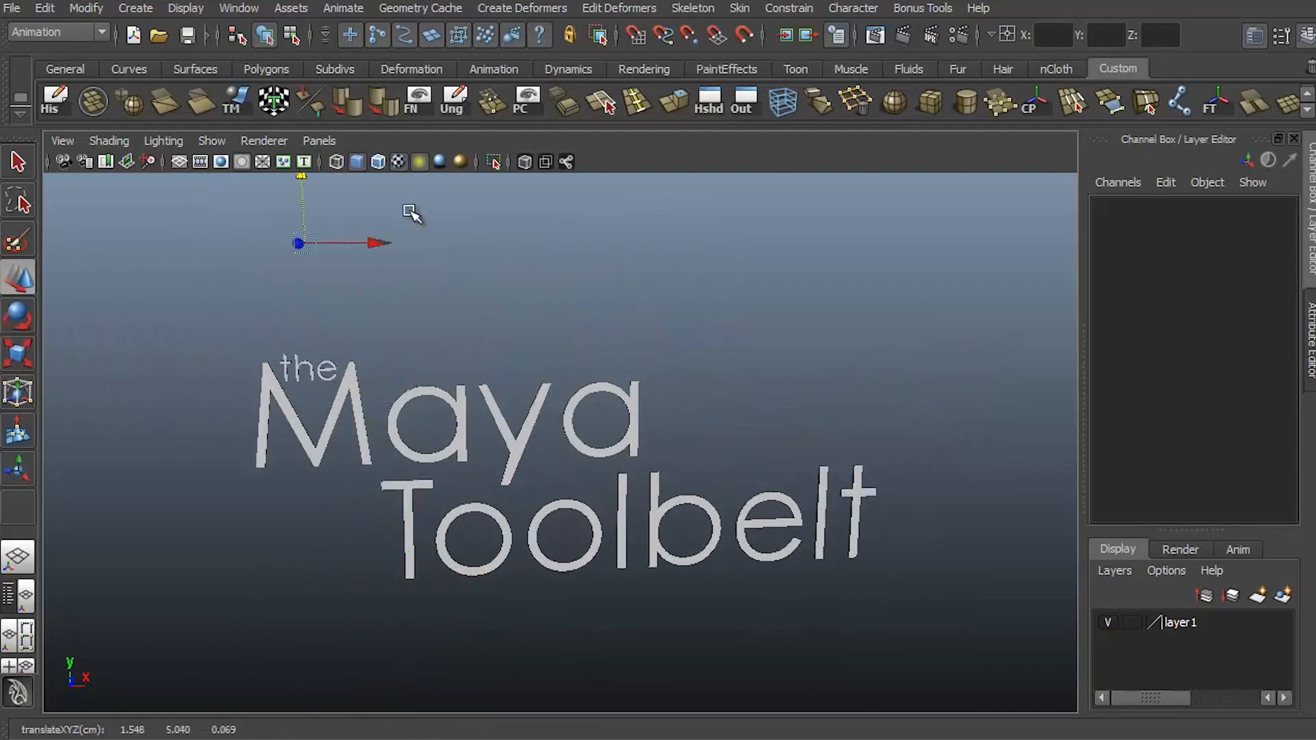
{"action": "key", "text": "q"}
{"action": "left_click_drag", "start_coordinate": [854, 441], "coordinate": [784, 476], "text": "alt"}
{"action": "right_click_drag", "start_coordinate": [785, 475], "coordinate": [857, 445], "text": "alt"}
{"action": "left_click_drag", "start_coordinate": [865, 447], "coordinate": [871, 388], "text": "alt"}
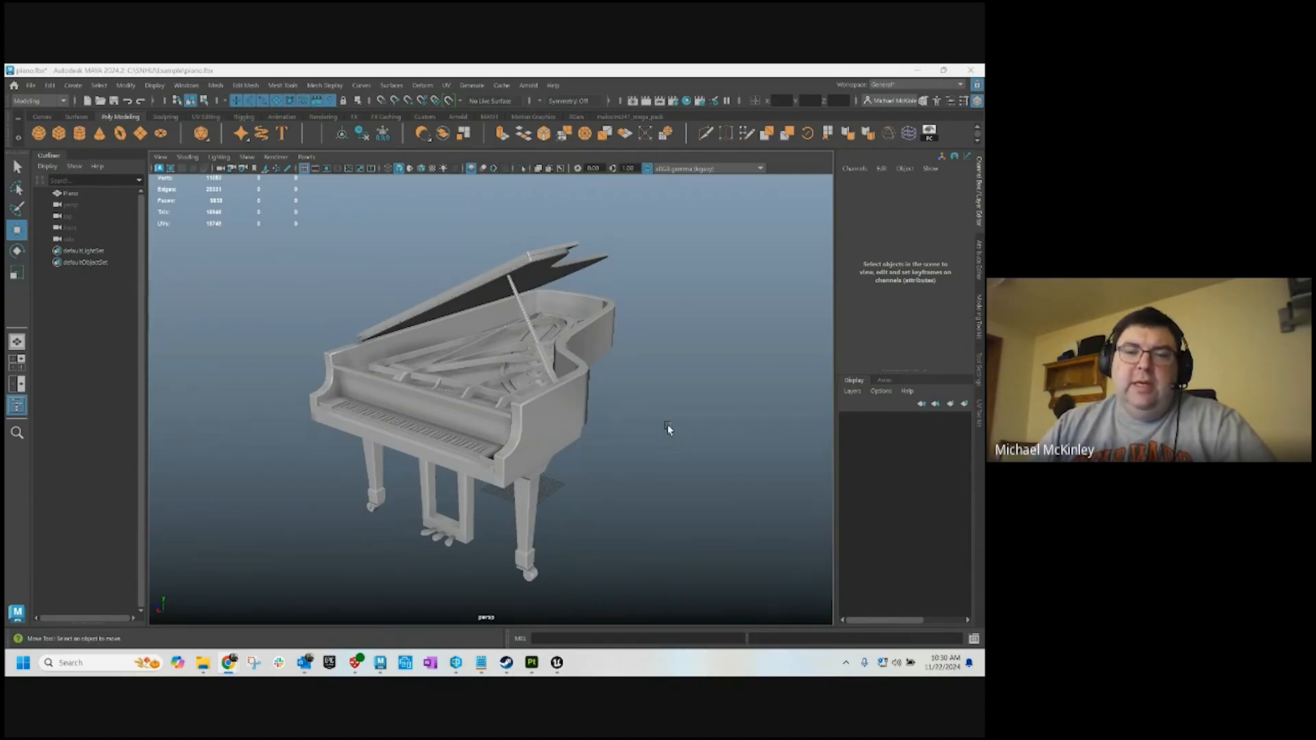
Select the piano mesh and switch the workspace to the saved Persp/UV Editor layout
{"action": "left_click_drag", "start_coordinate": [664, 414], "coordinate": [638, 445], "text": "alt"}
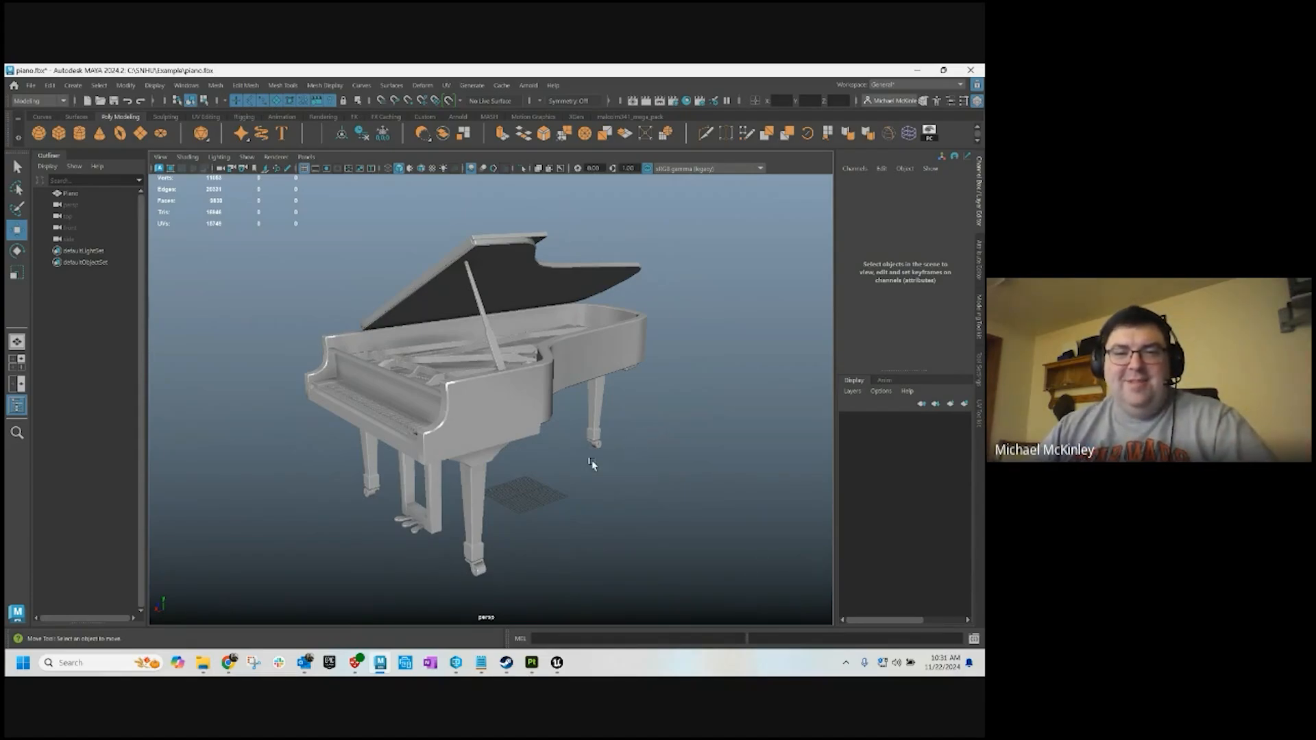
{"action": "left_click_drag", "start_coordinate": [591, 464], "coordinate": [666, 443], "text": "alt"}
{"action": "left_click", "coordinate": [562, 413]}
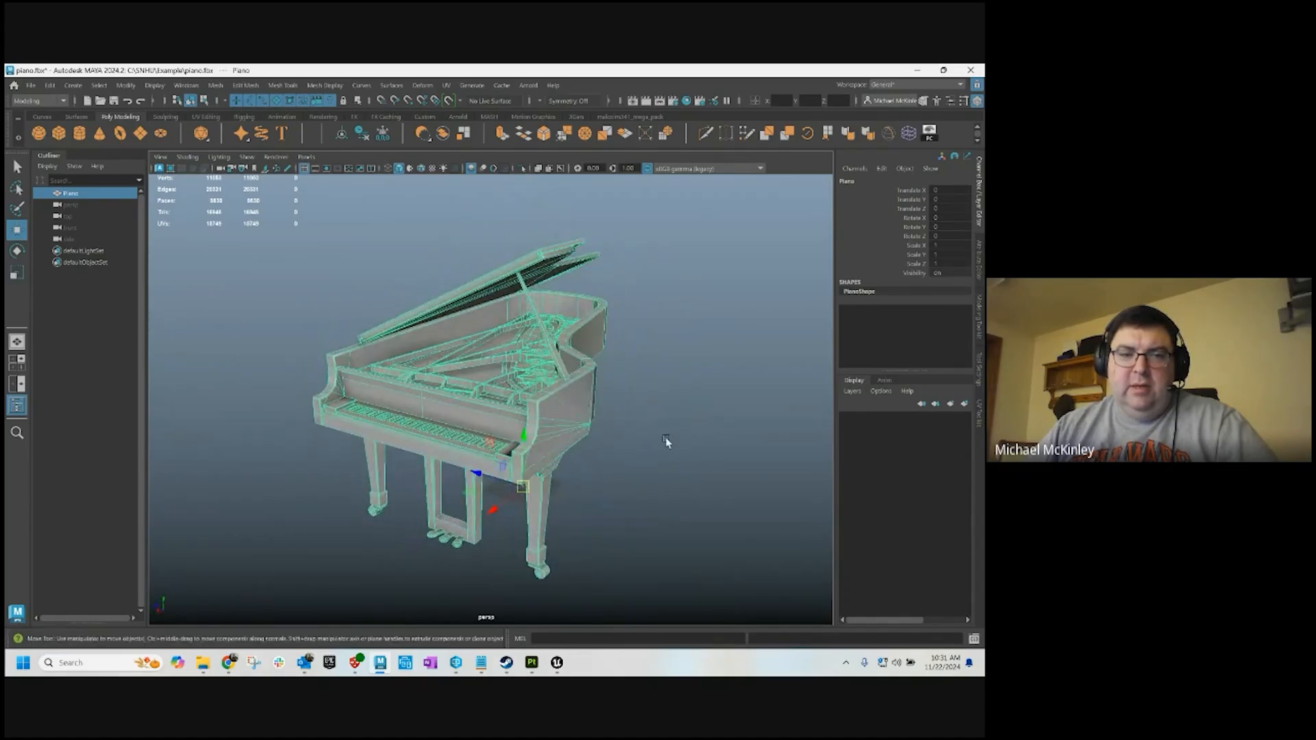
{"action": "left_click", "coordinate": [308, 158]}
{"action": "mouse_move", "coordinate": [357, 254]}
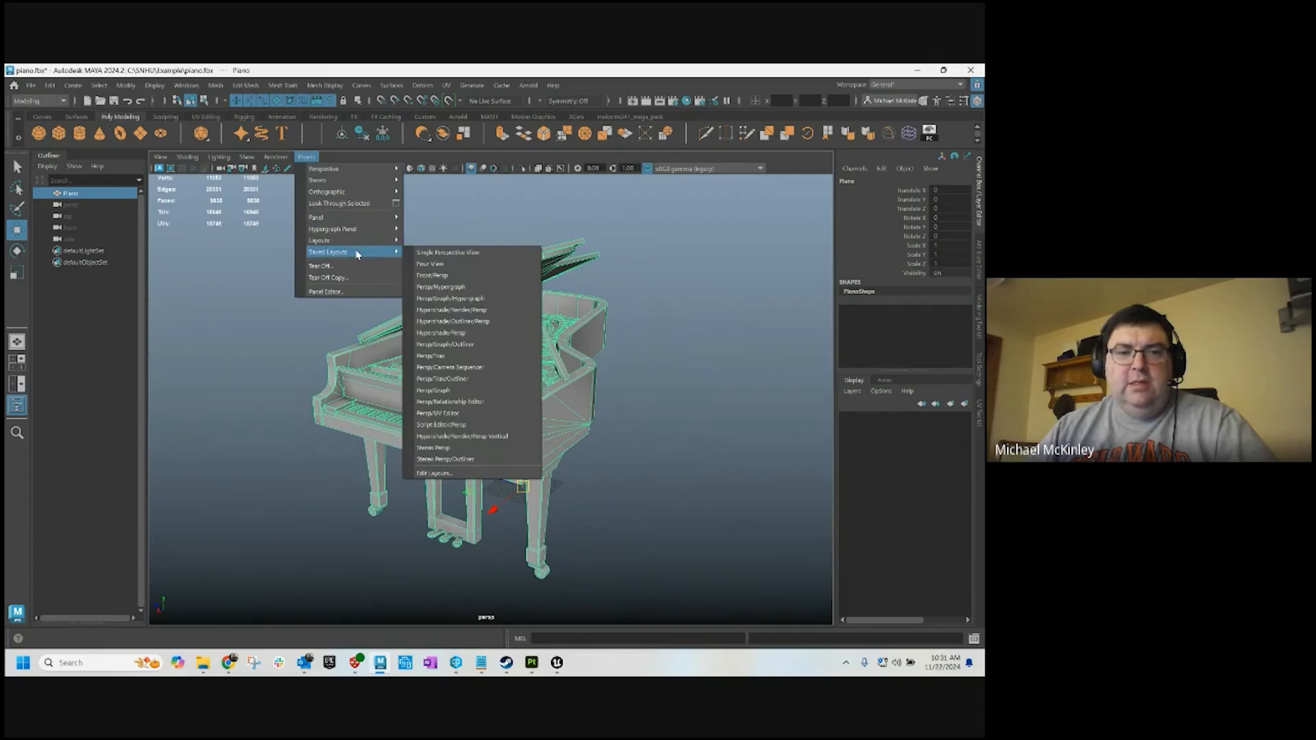
{"action": "left_click", "coordinate": [439, 414]}
{"action": "left_click", "coordinate": [700, 401]}
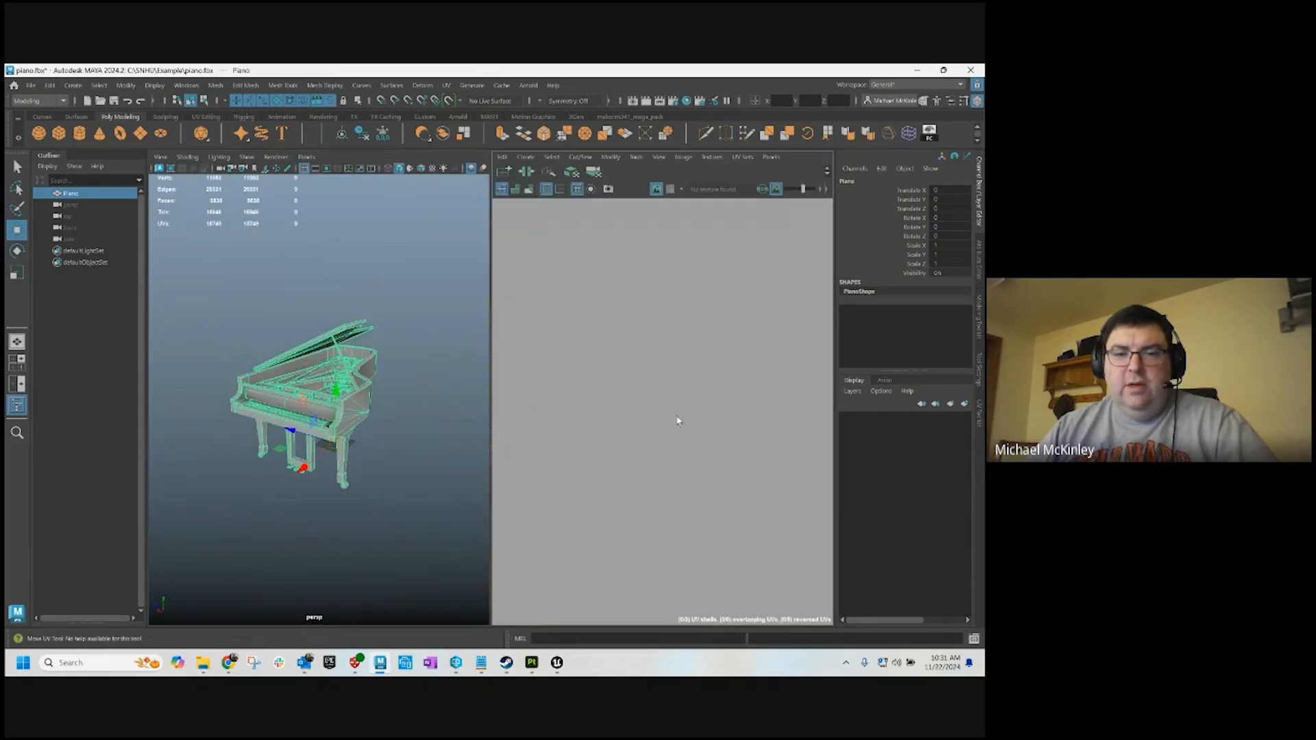
Bring up the piano's UV shells and examine how they are laid out in the UV space
{"action": "left_click", "coordinate": [355, 381]}
{"action": "key", "text": "f"}
{"action": "middle_click_drag", "start_coordinate": [703, 414], "coordinate": [710, 387], "text": "alt"}
{"action": "right_click_drag", "start_coordinate": [710, 387], "coordinate": [741, 512], "text": "alt"}
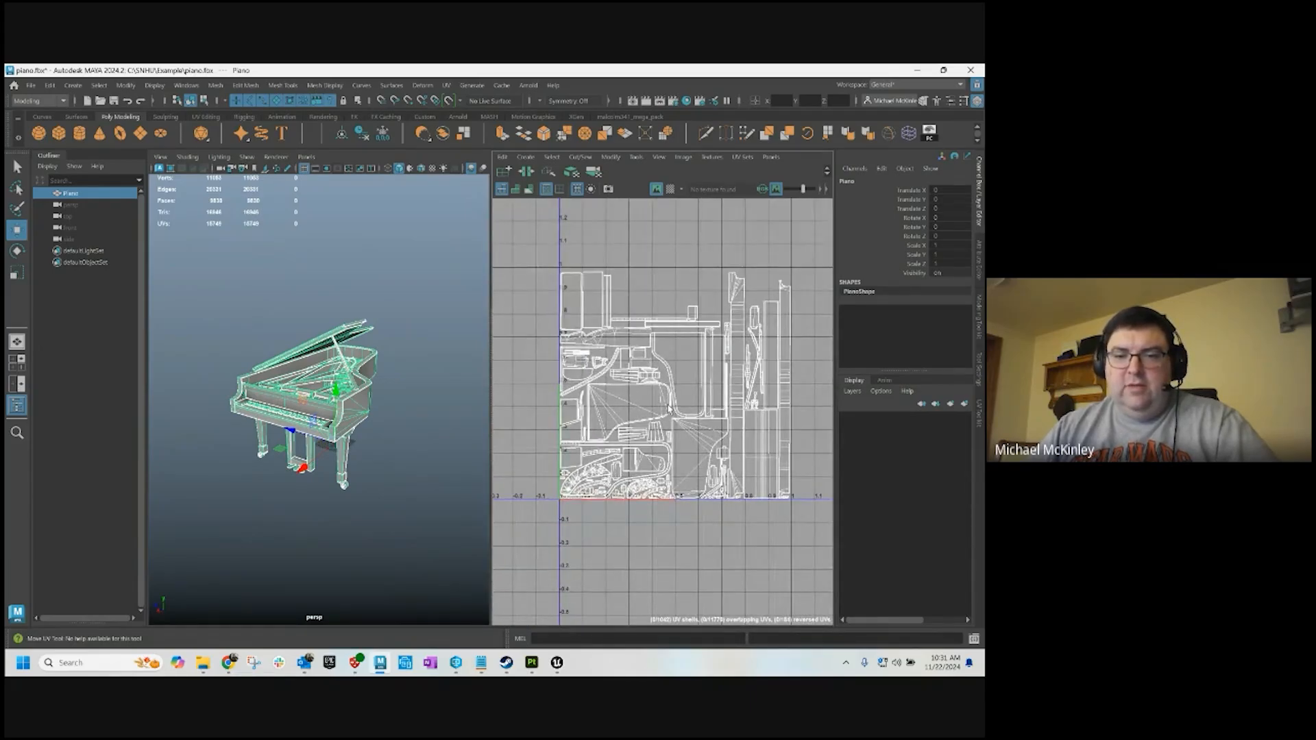
{"action": "middle_click_drag", "start_coordinate": [715, 394], "coordinate": [712, 381], "text": "alt"}
{"action": "right_click_drag", "start_coordinate": [713, 382], "coordinate": [658, 346], "text": "alt"}
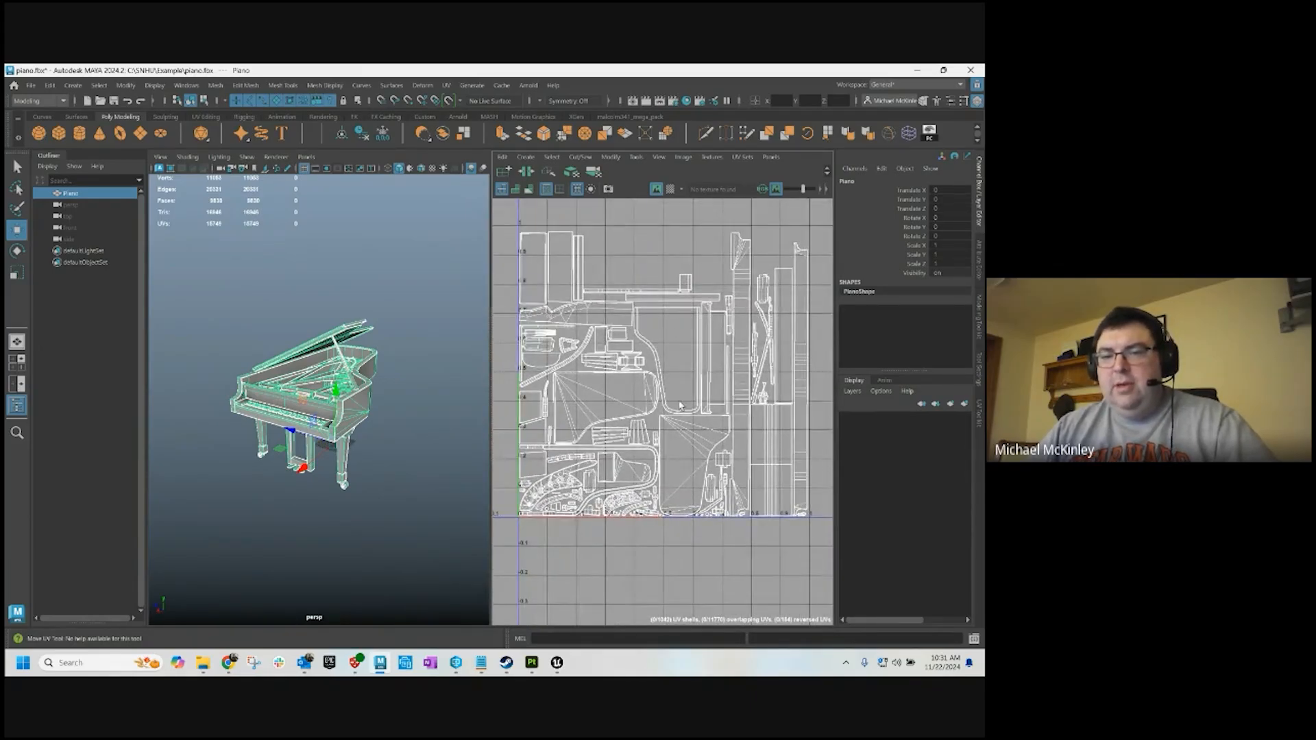
{"action": "mouse_move", "coordinate": [713, 416]}
{"action": "right_mouse_down", "text": "alt"}
{"action": "mouse_move", "coordinate": [694, 426]}
{"action": "mouse_move", "coordinate": [718, 421]}
{"action": "right_mouse_up", "text": "alt"}
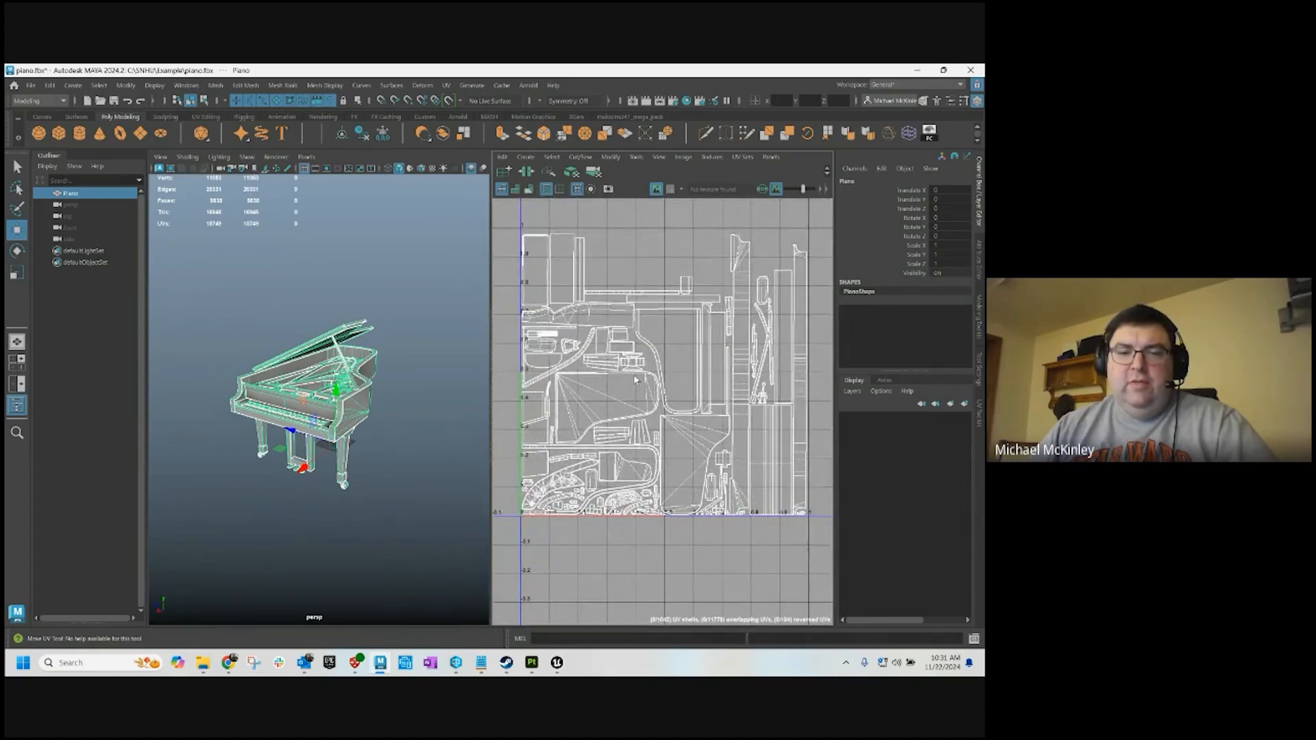
Check which UV sets the piano has, and close the list without changing anything
{"action": "left_click_drag", "start_coordinate": [397, 447], "coordinate": [405, 446], "text": "alt"}
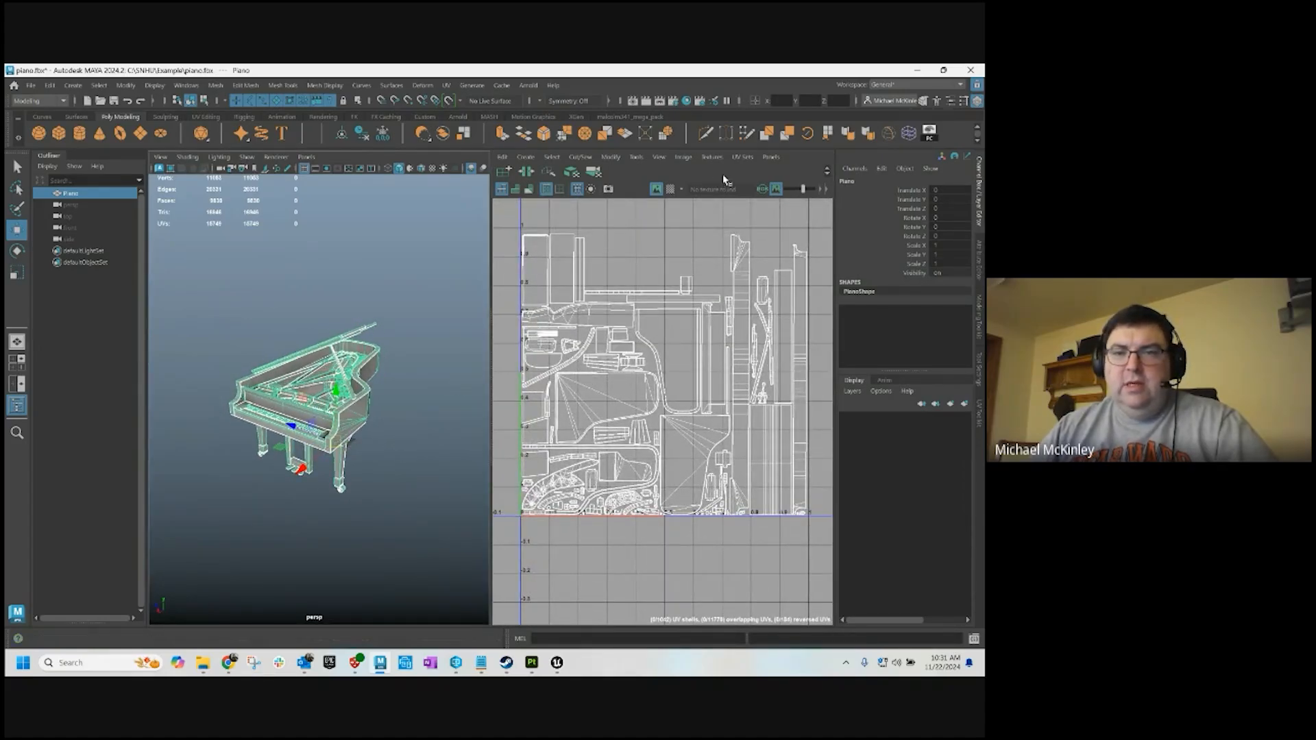
{"action": "left_click", "coordinate": [741, 157]}
{"action": "left_click", "coordinate": [742, 159]}
{"action": "left_click", "coordinate": [742, 158]}
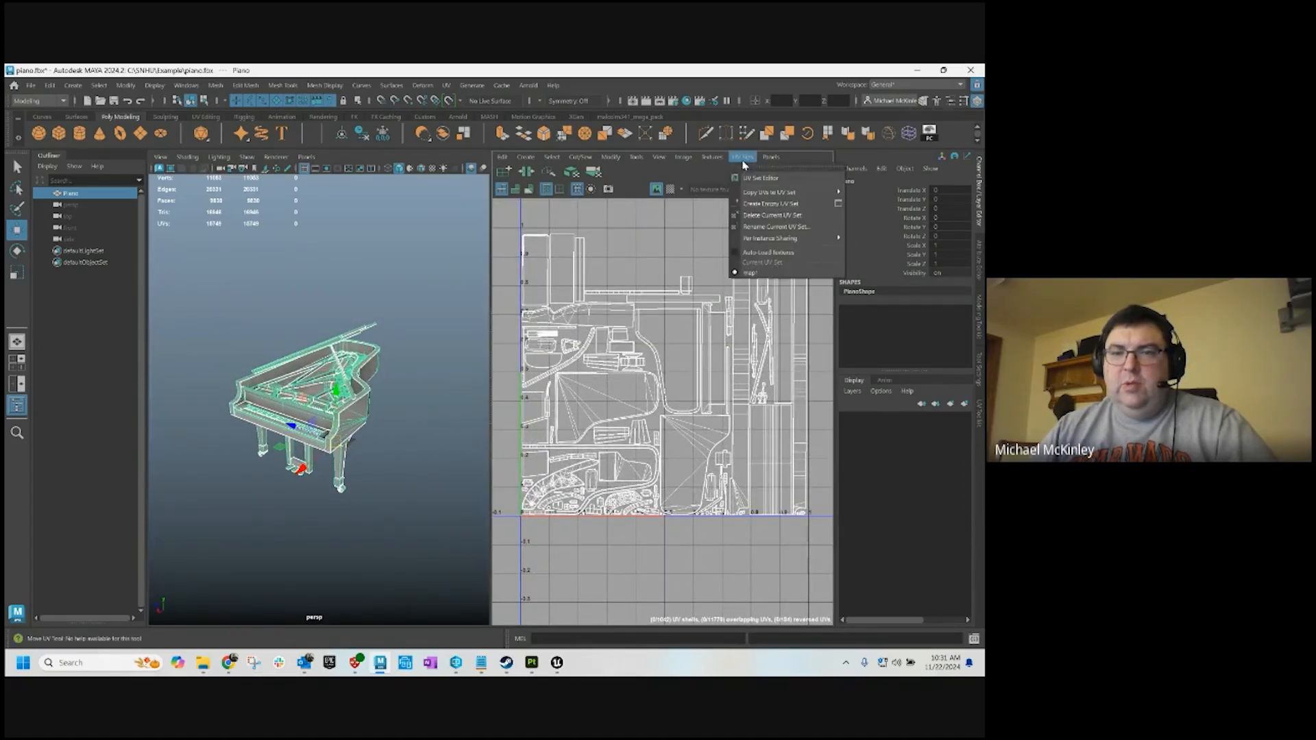
{"action": "left_click", "coordinate": [378, 324]}
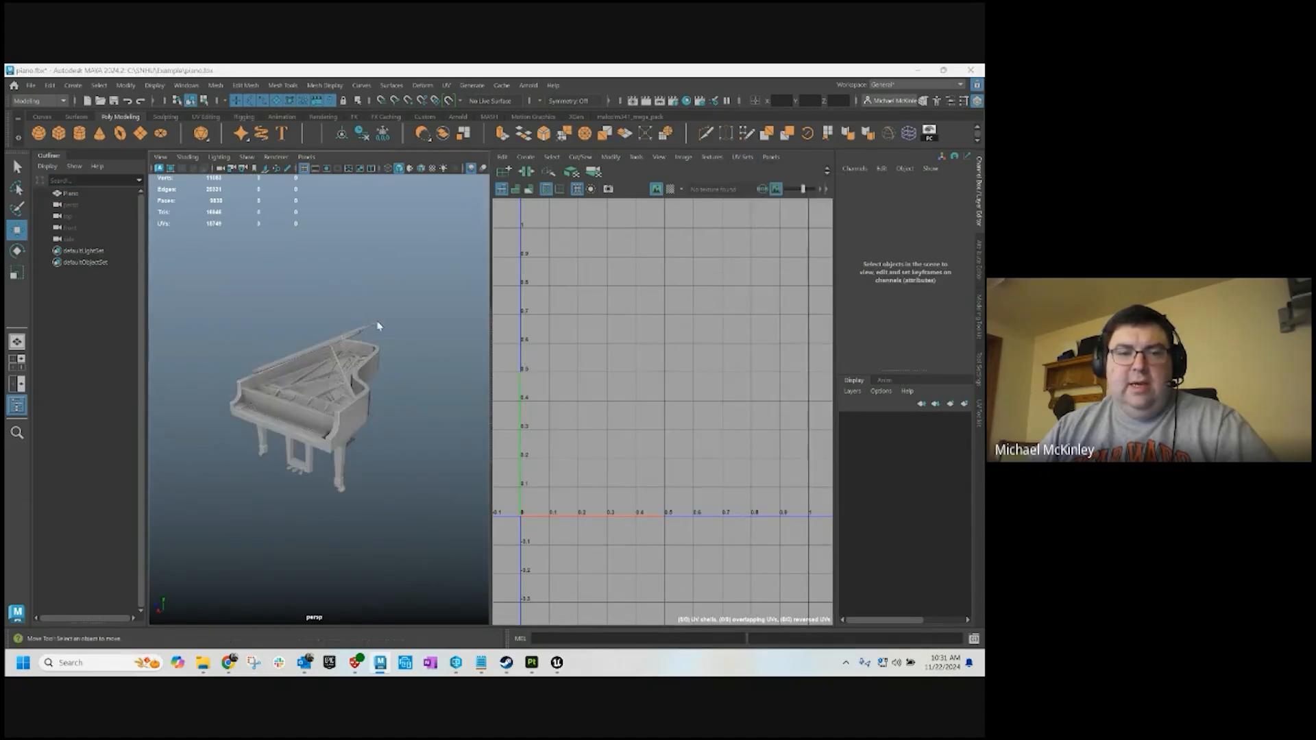
Return to the full-size perspective view and reselect the piano
{"action": "key", "text": "space"}
{"action": "left_click", "coordinate": [583, 411]}
{"action": "left_click_drag", "start_coordinate": [593, 416], "coordinate": [546, 373], "text": "alt"}
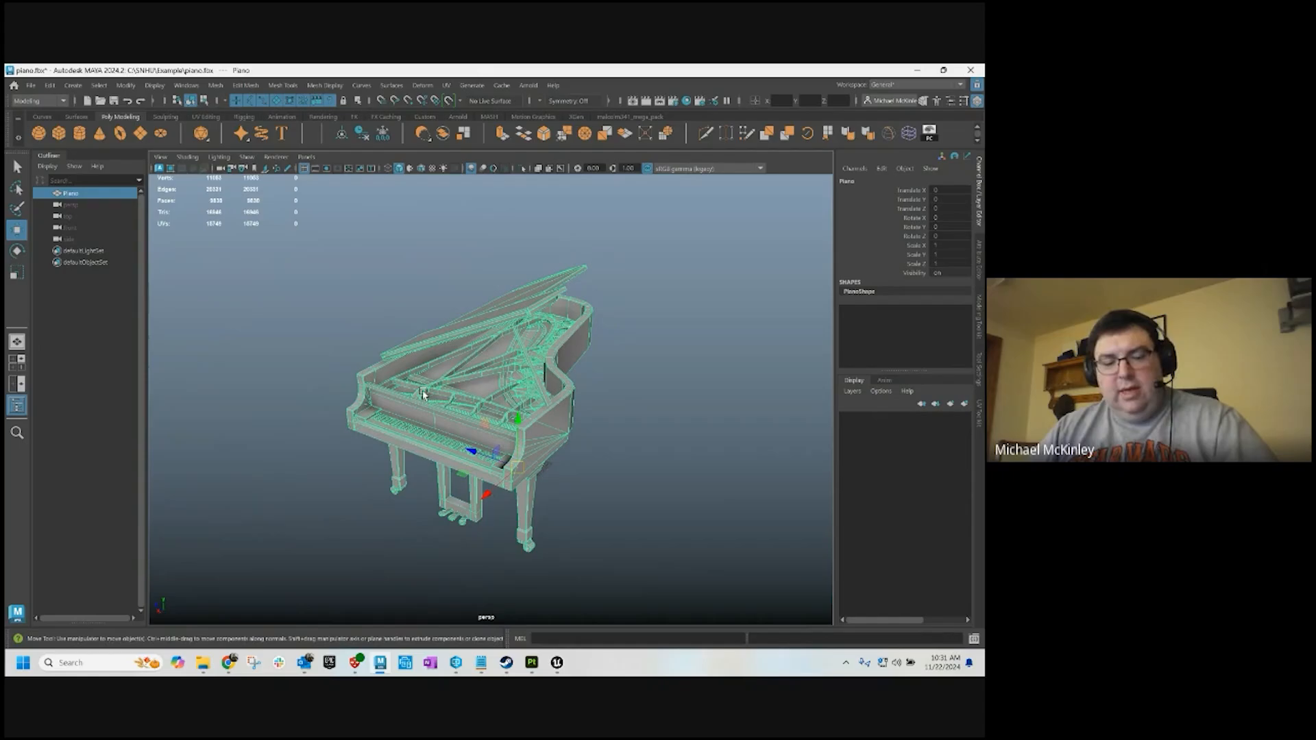
Examine the piano's geometry and the location of its pivot from the front, side and back
{"action": "scroll", "coordinate": [387, 479], "scroll_direction": "up", "scroll_amount": 4}
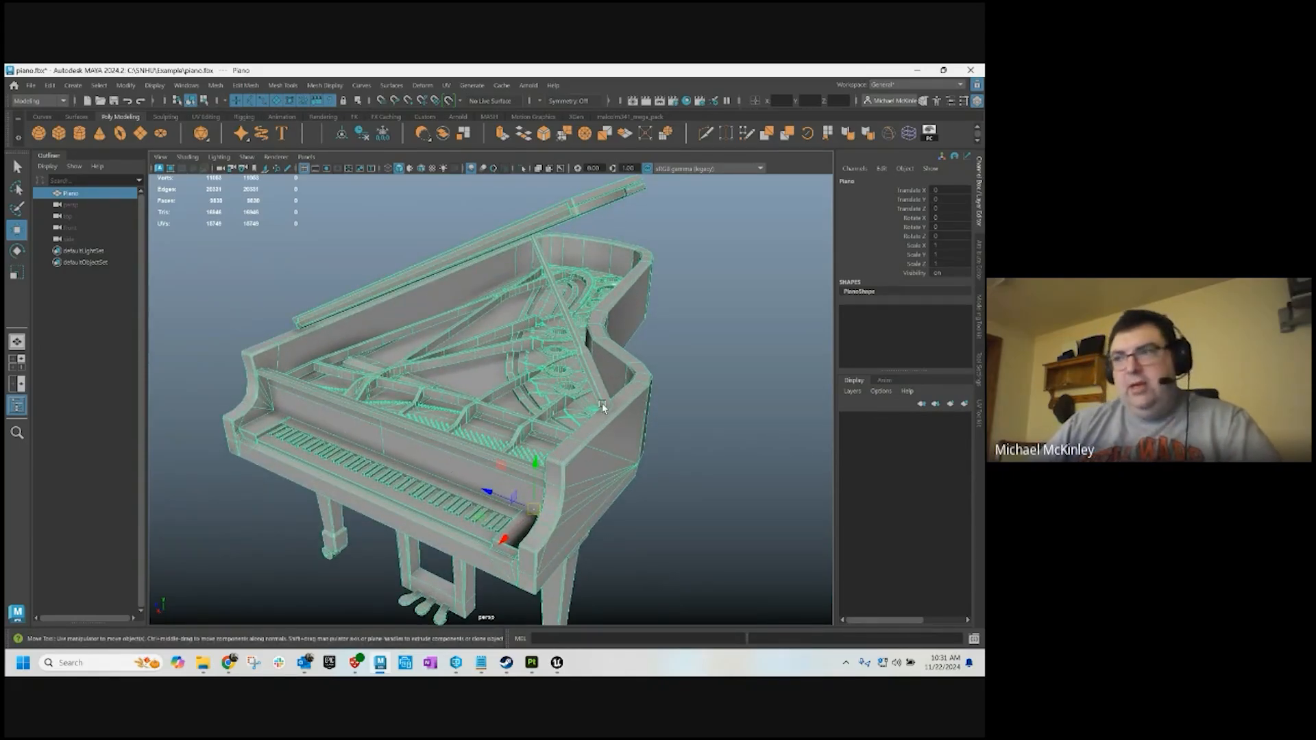
{"action": "scroll", "coordinate": [603, 408], "scroll_direction": "down", "scroll_amount": 3}
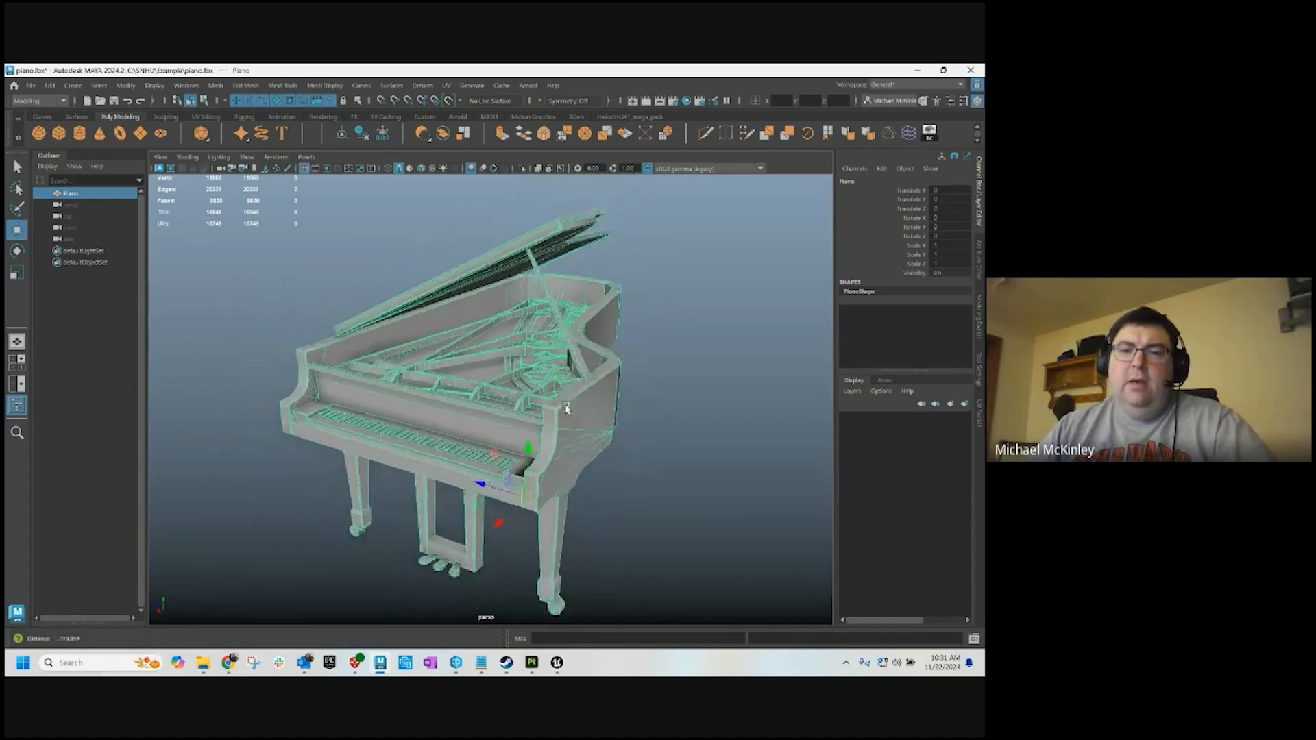
{"action": "left_click_drag", "start_coordinate": [602, 411], "coordinate": [511, 423], "text": "alt"}
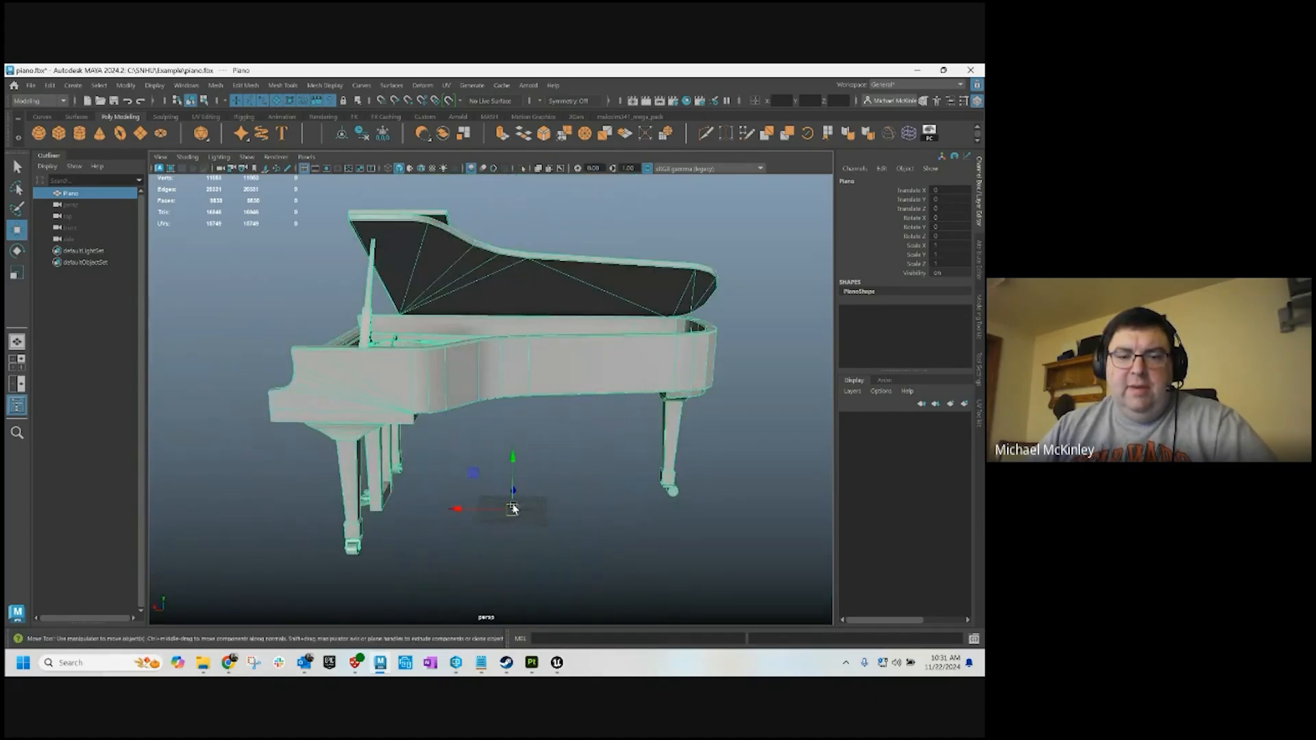
{"action": "left_click_drag", "start_coordinate": [513, 508], "coordinate": [587, 479], "text": "alt"}
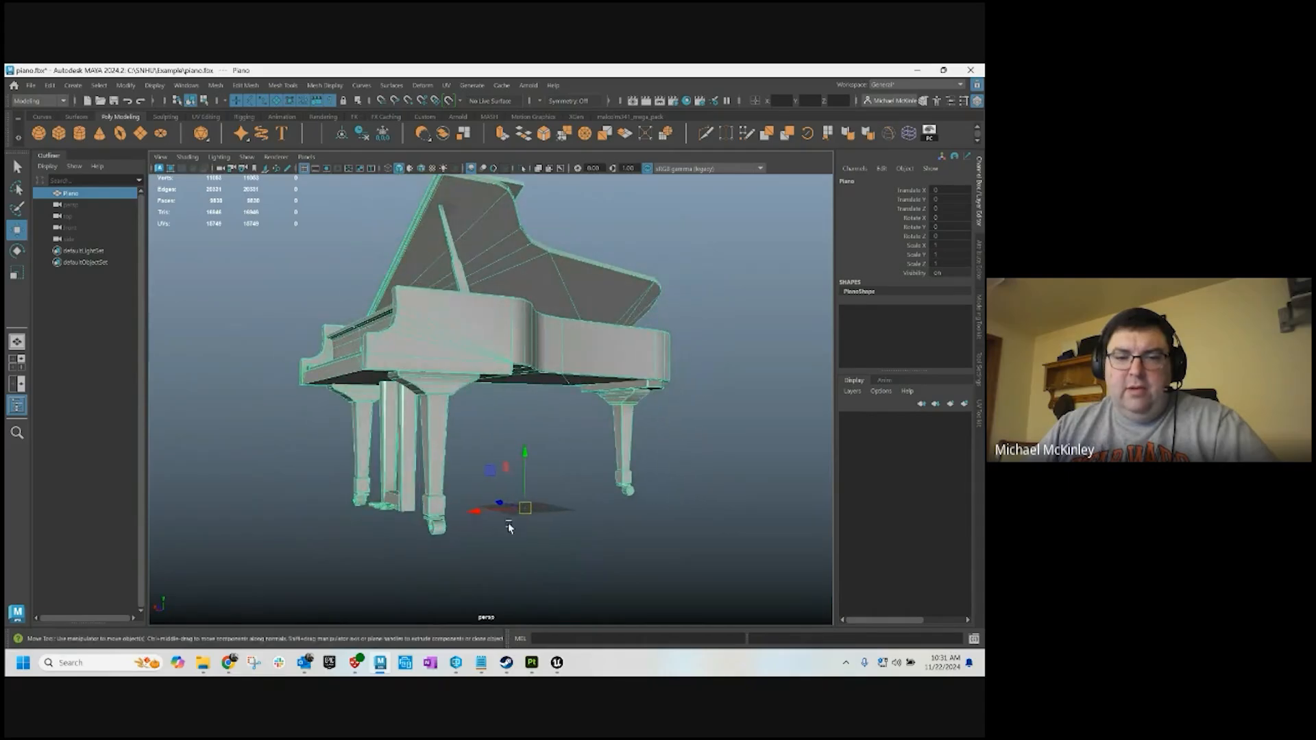
{"action": "left_click_drag", "start_coordinate": [523, 519], "coordinate": [520, 488], "text": "alt"}
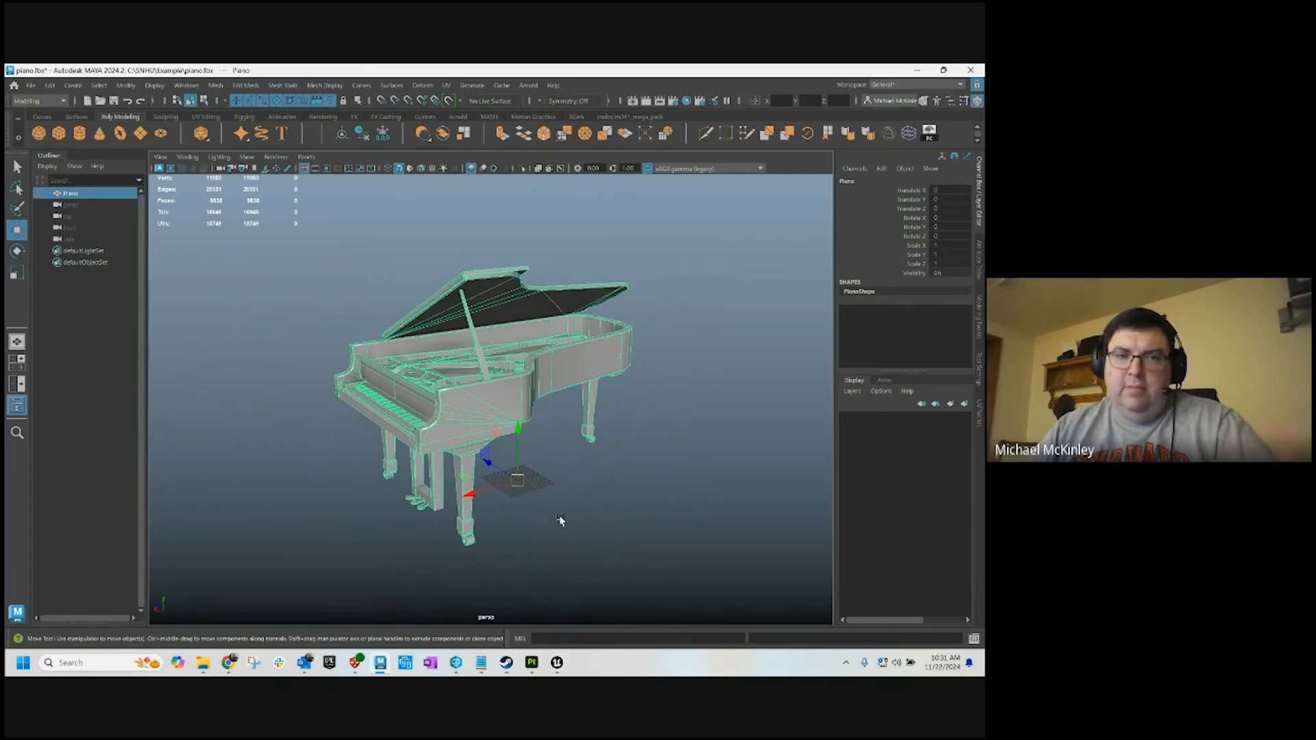
{"action": "left_click_drag", "start_coordinate": [535, 497], "coordinate": [579, 499], "text": "alt"}
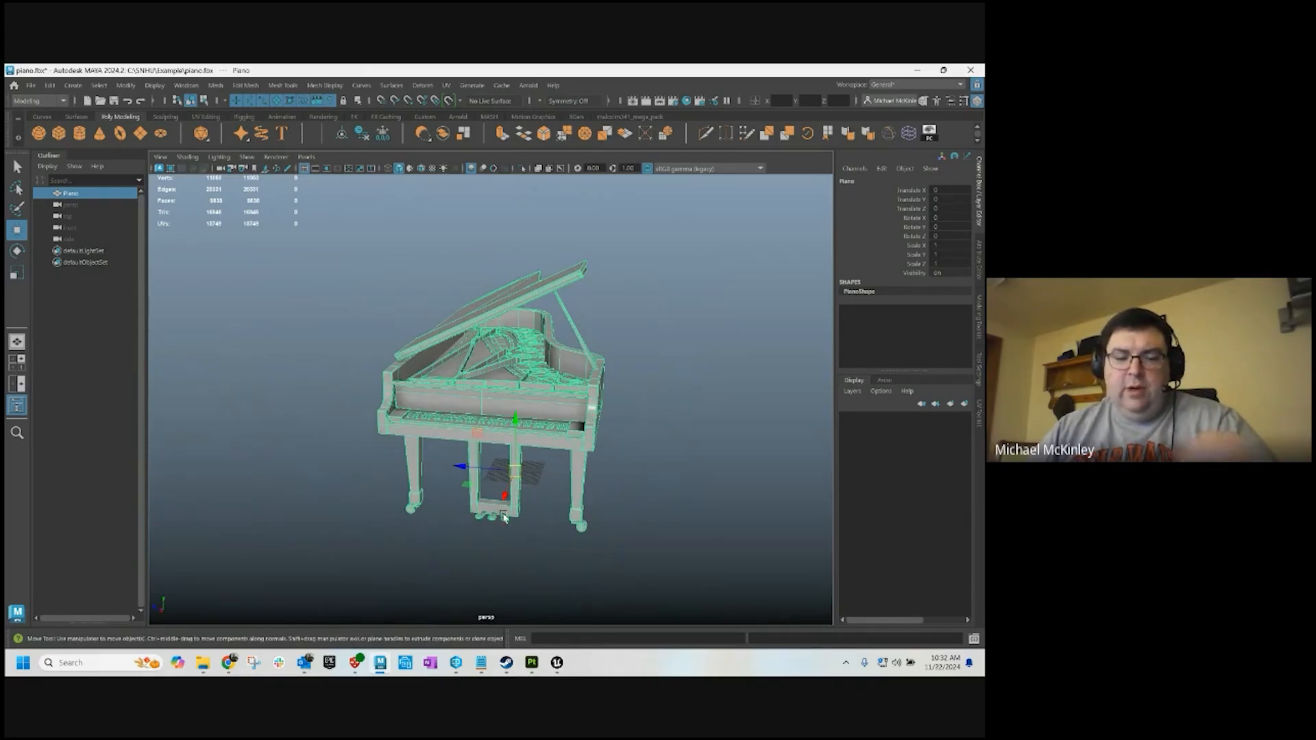
{"action": "left_click_drag", "start_coordinate": [583, 554], "coordinate": [623, 556], "text": "alt"}
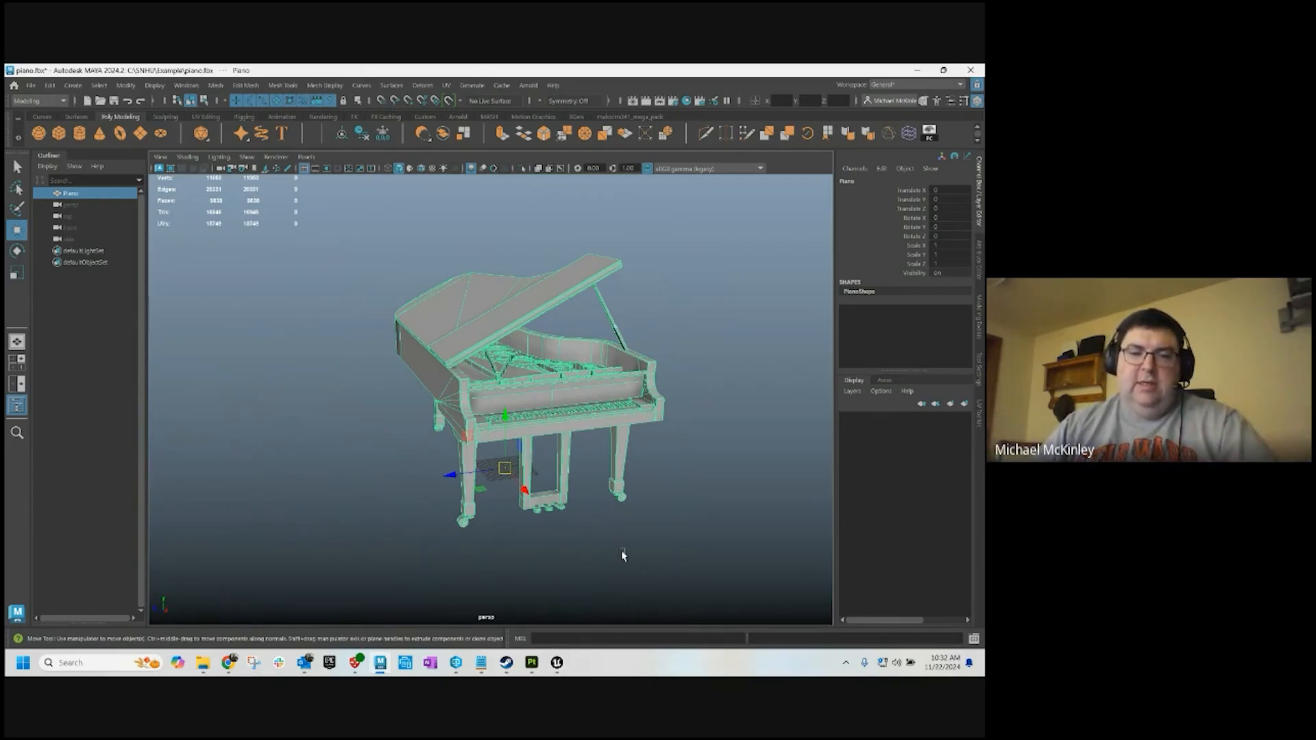
{"action": "left_click_drag", "start_coordinate": [535, 483], "coordinate": [499, 492], "text": "alt"}
Try rotating the piano around the Y axis about its current pivot and undo the rotation
{"action": "key", "text": "e"}
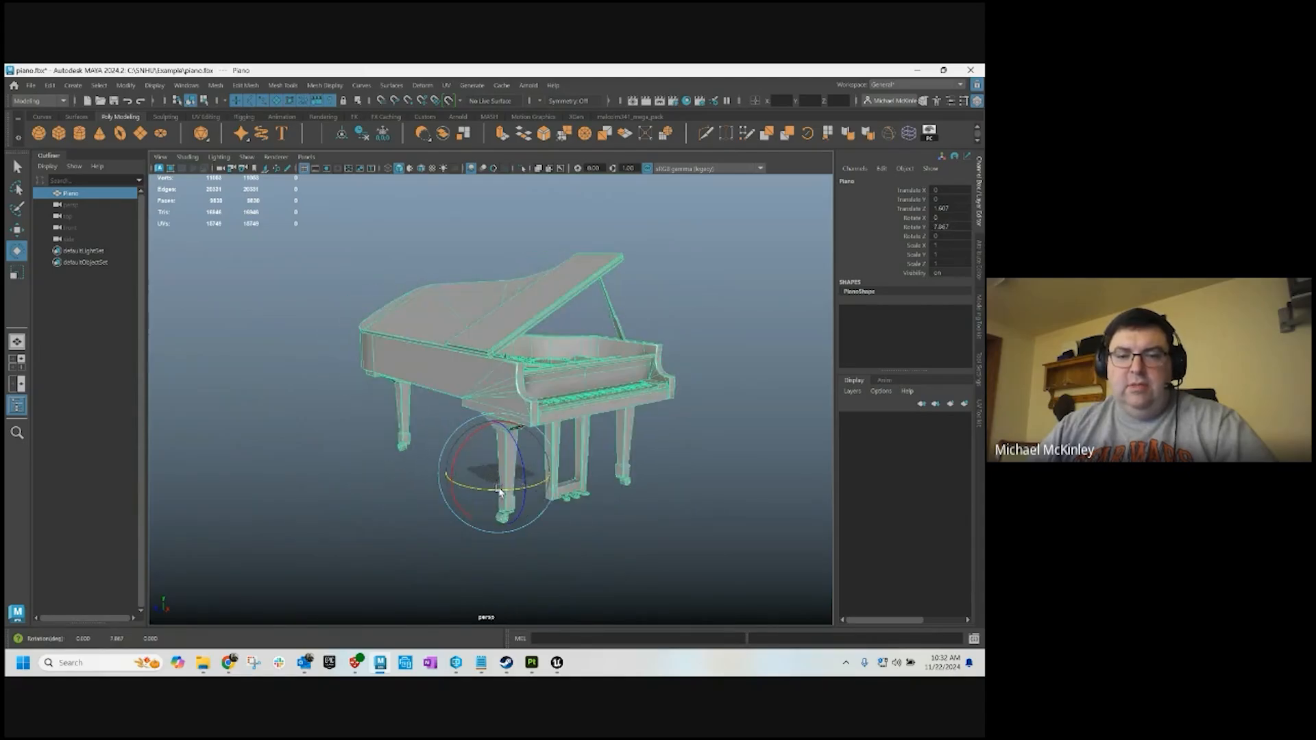
{"action": "key", "text": "ctrl+z"}
{"action": "key", "text": "w"}
Move the piano's pivot to the base of the front leg at the keyboard's bass end, testing it with an undone rotation
{"action": "left_click_drag", "start_coordinate": [595, 490], "coordinate": [503, 499], "text": "alt"}
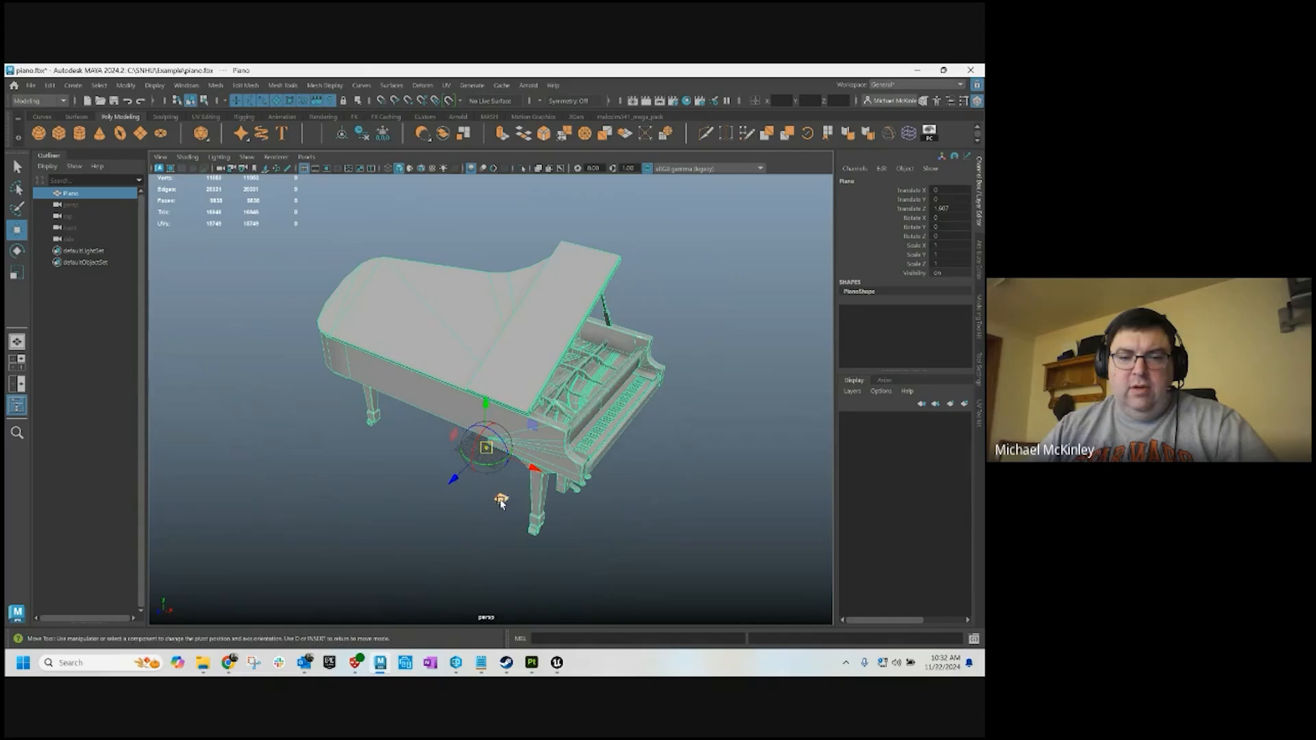
{"action": "left_click_drag", "start_coordinate": [553, 585], "coordinate": [516, 502], "text": "alt"}
{"action": "key", "text": "e"}
{"action": "key", "text": "ctrl+z"}
{"action": "key", "text": "w"}
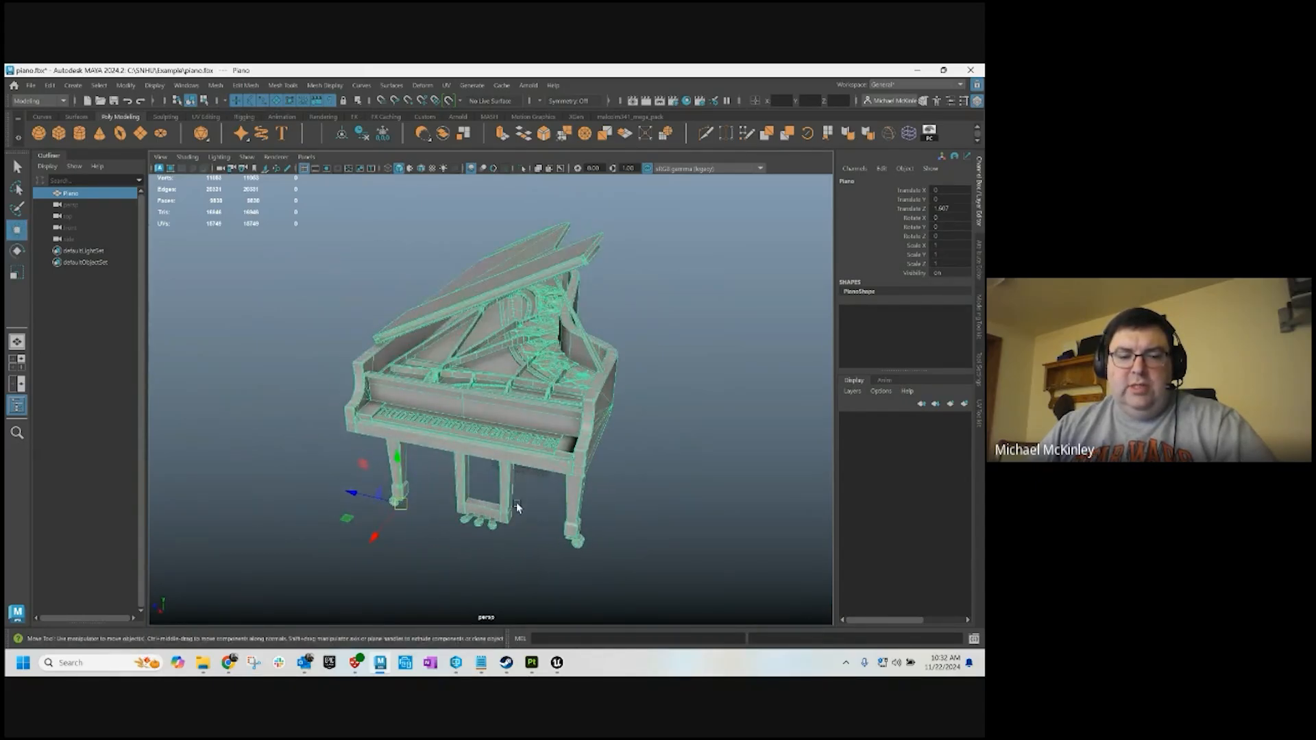
{"action": "key", "text": "d"}
{"action": "left_click_drag", "start_coordinate": [457, 541], "coordinate": [527, 527], "text": "alt"}
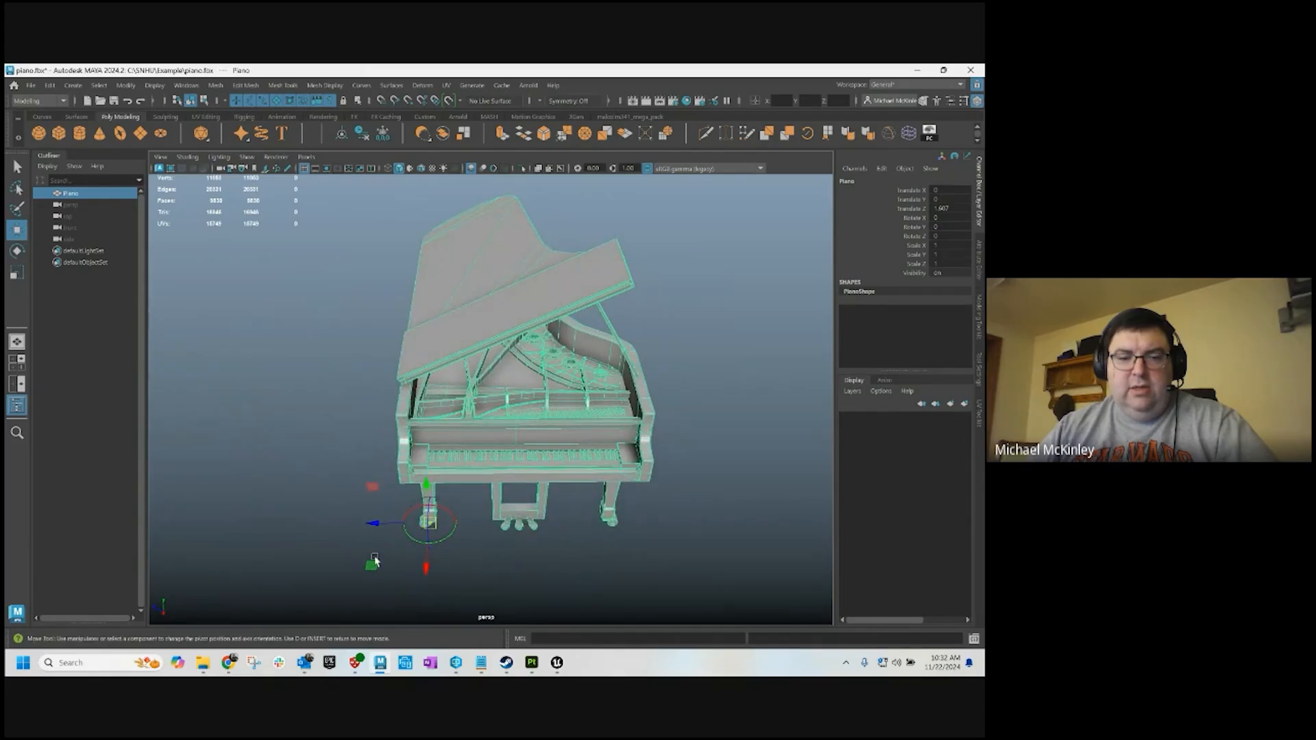
{"action": "mouse_move", "coordinate": [375, 561]}
{"action": "left_mouse_down"}
{"action": "mouse_move", "coordinate": [502, 538]}
{"action": "mouse_move", "coordinate": [379, 528]}
{"action": "mouse_move", "coordinate": [368, 564]}
{"action": "left_mouse_up"}
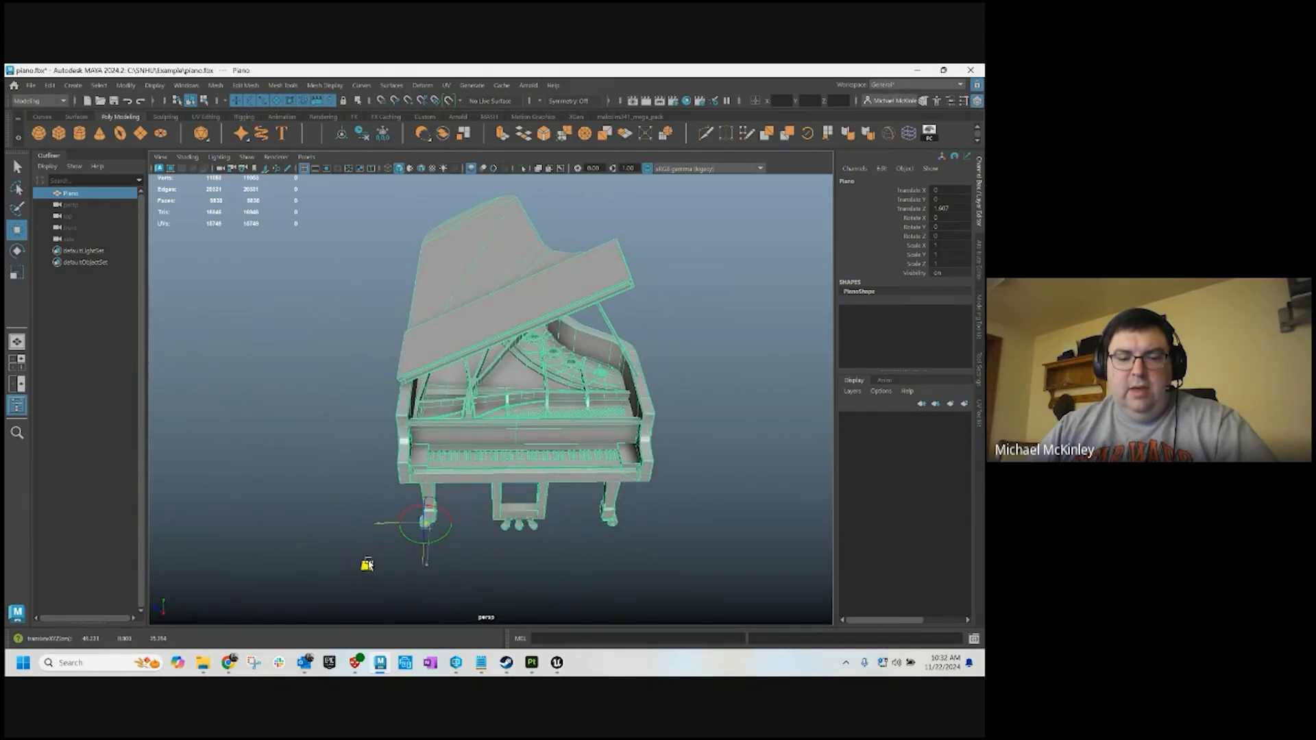
Snap the piano by its relocated pivot to the grid origin
{"action": "left_click_drag", "start_coordinate": [558, 523], "coordinate": [548, 477], "text": "alt"}
{"action": "key", "text": "x"}
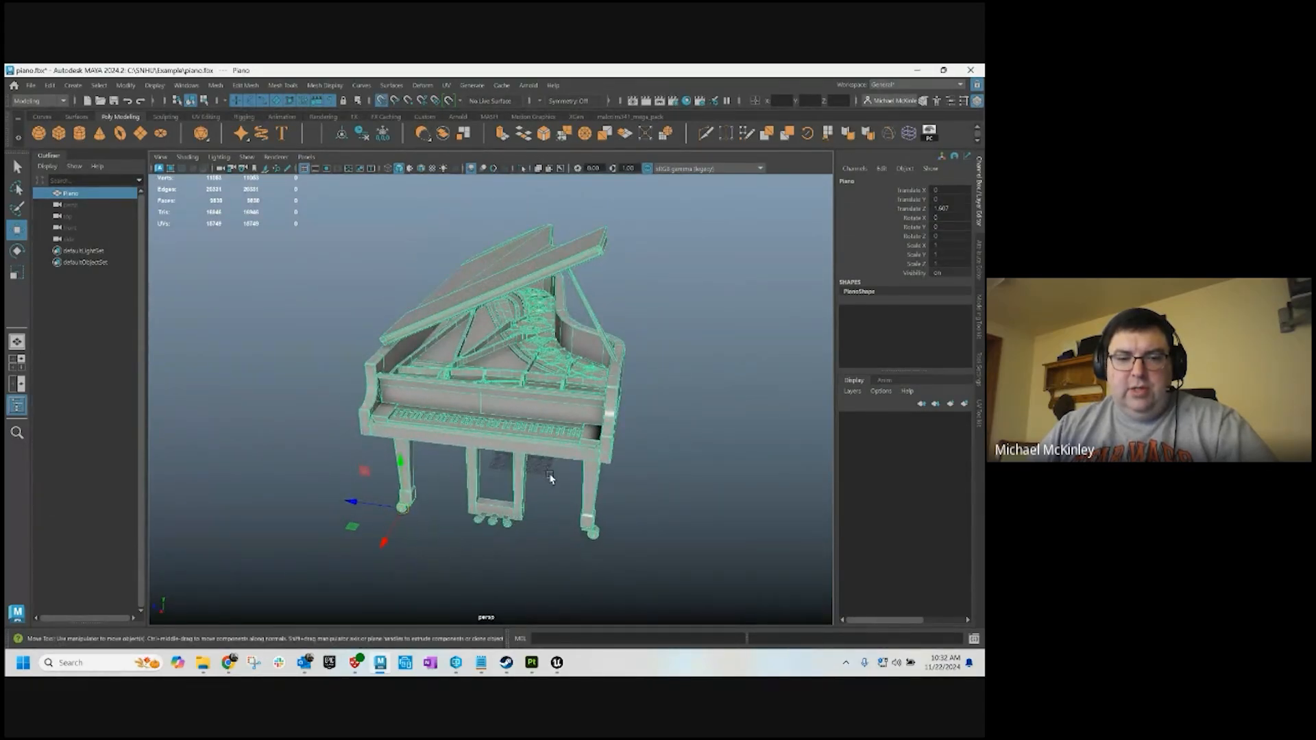
{"action": "middle_click_drag", "start_coordinate": [550, 478], "coordinate": [523, 457]}
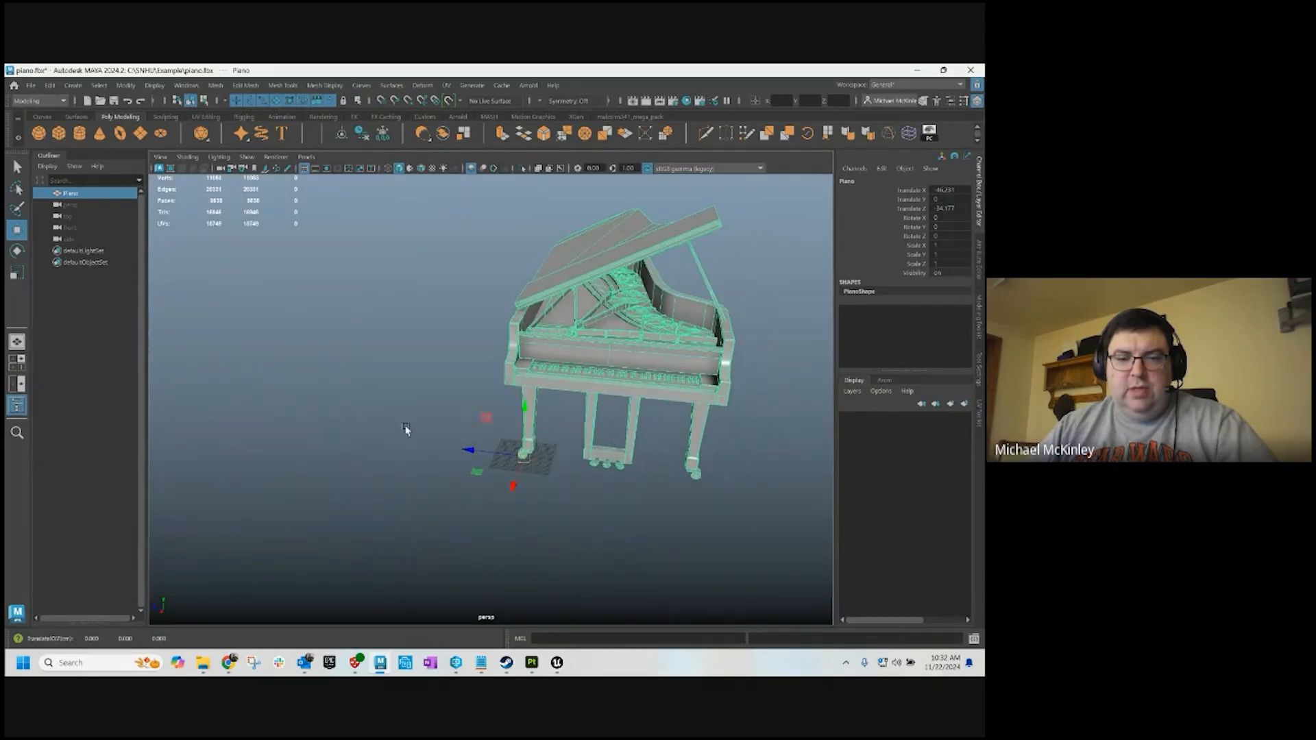
Inspect up close how the front leg's caster is placed at the grid origin
{"action": "right_click_drag", "start_coordinate": [405, 430], "coordinate": [568, 499], "text": "alt"}
{"action": "middle_click_drag", "start_coordinate": [568, 500], "coordinate": [497, 387], "text": "alt"}
{"action": "right_click_drag", "start_coordinate": [497, 388], "coordinate": [626, 421], "text": "alt"}
{"action": "left_click_drag", "start_coordinate": [637, 433], "coordinate": [611, 462], "text": "alt"}
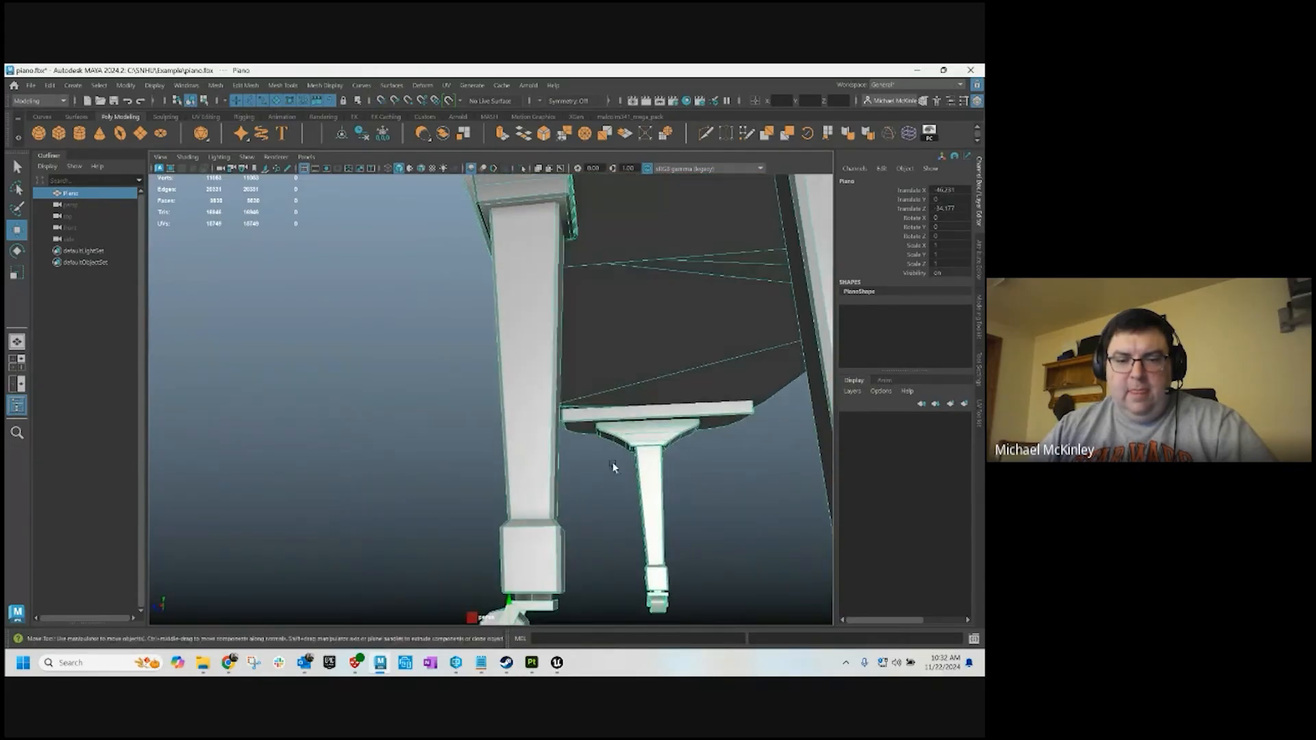
{"action": "middle_click_drag", "start_coordinate": [611, 462], "coordinate": [623, 391], "text": "alt"}
{"action": "left_click_drag", "start_coordinate": [623, 391], "coordinate": [658, 411], "text": "alt"}
{"action": "right_click_drag", "start_coordinate": [658, 411], "coordinate": [458, 348], "text": "alt"}
{"action": "mouse_move", "coordinate": [458, 348]}
{"action": "left_mouse_down", "text": "alt"}
{"action": "mouse_move", "coordinate": [421, 379]}
{"action": "mouse_move", "coordinate": [473, 403]}
{"action": "mouse_move", "coordinate": [487, 368]}
{"action": "mouse_move", "coordinate": [468, 355]}
{"action": "left_mouse_up", "text": "alt"}
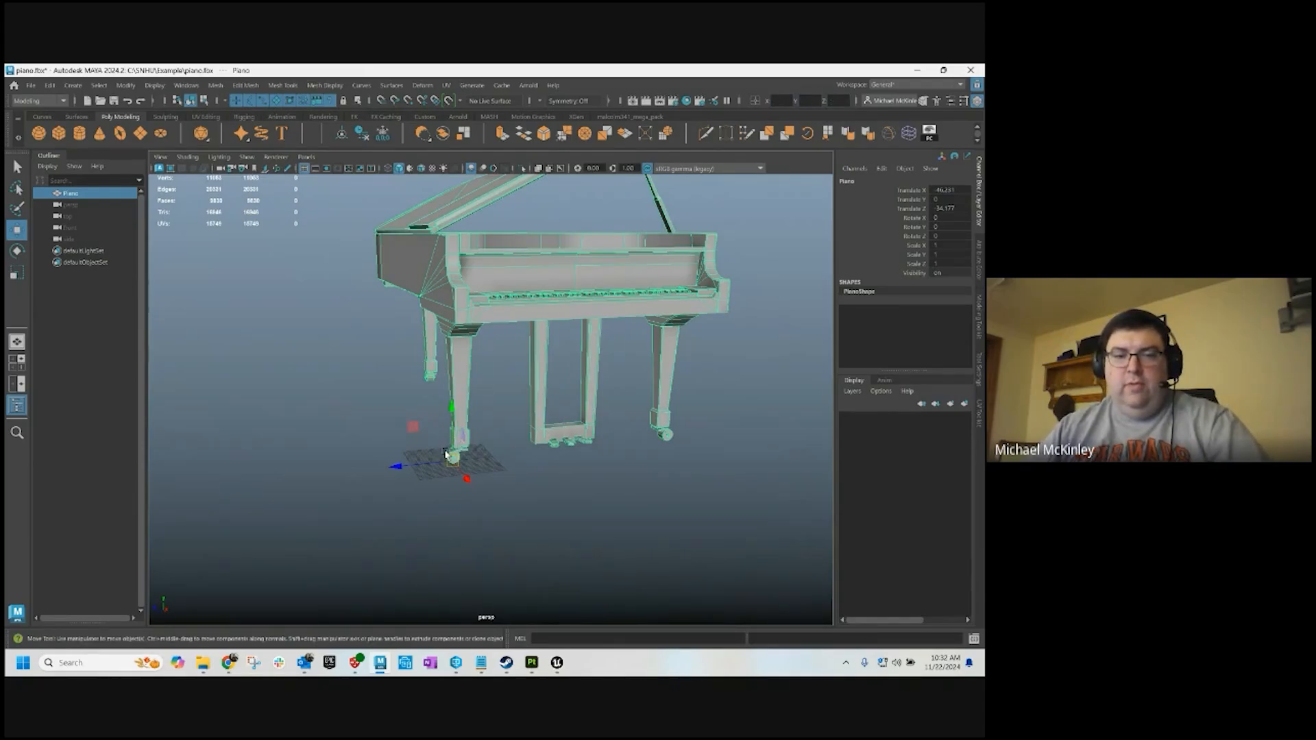
Try moving the piano along Z and rotating it around Y from the new pivot, undoing each change
{"action": "left_click_drag", "start_coordinate": [419, 465], "coordinate": [595, 447]}
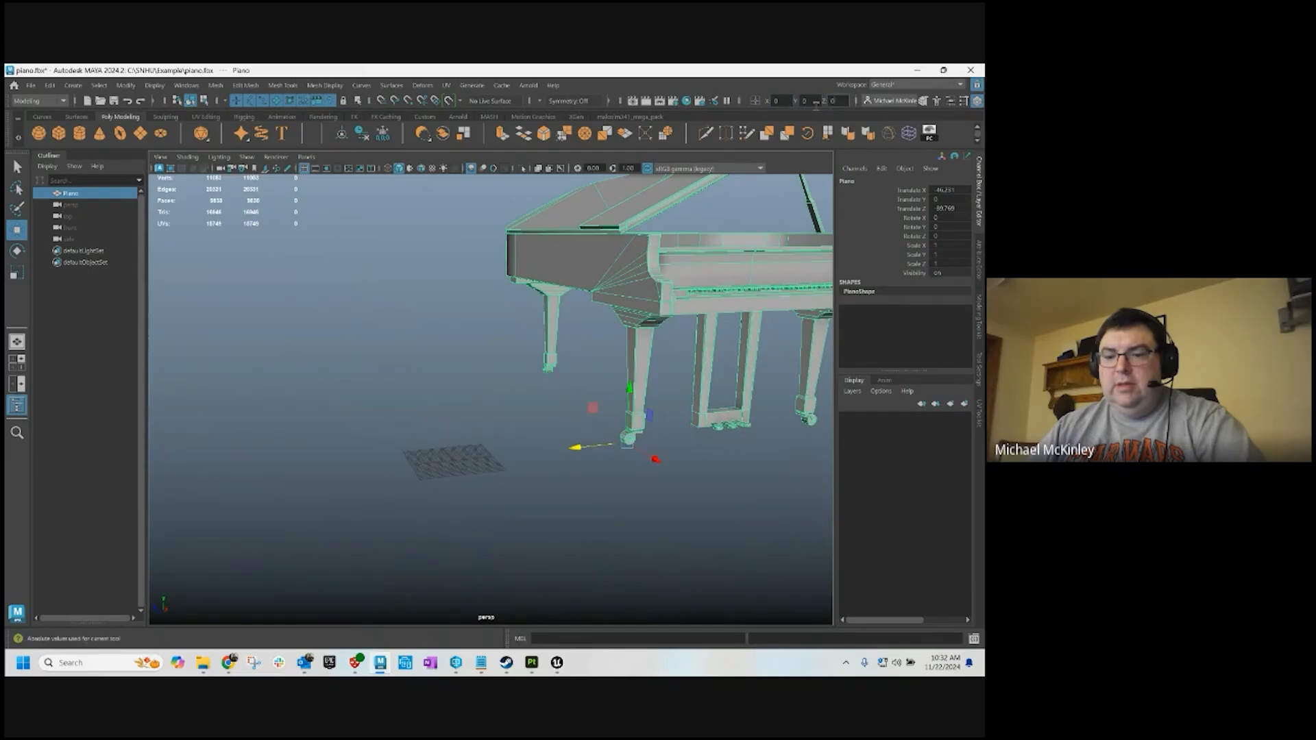
{"action": "key", "text": "ctrl+z"}
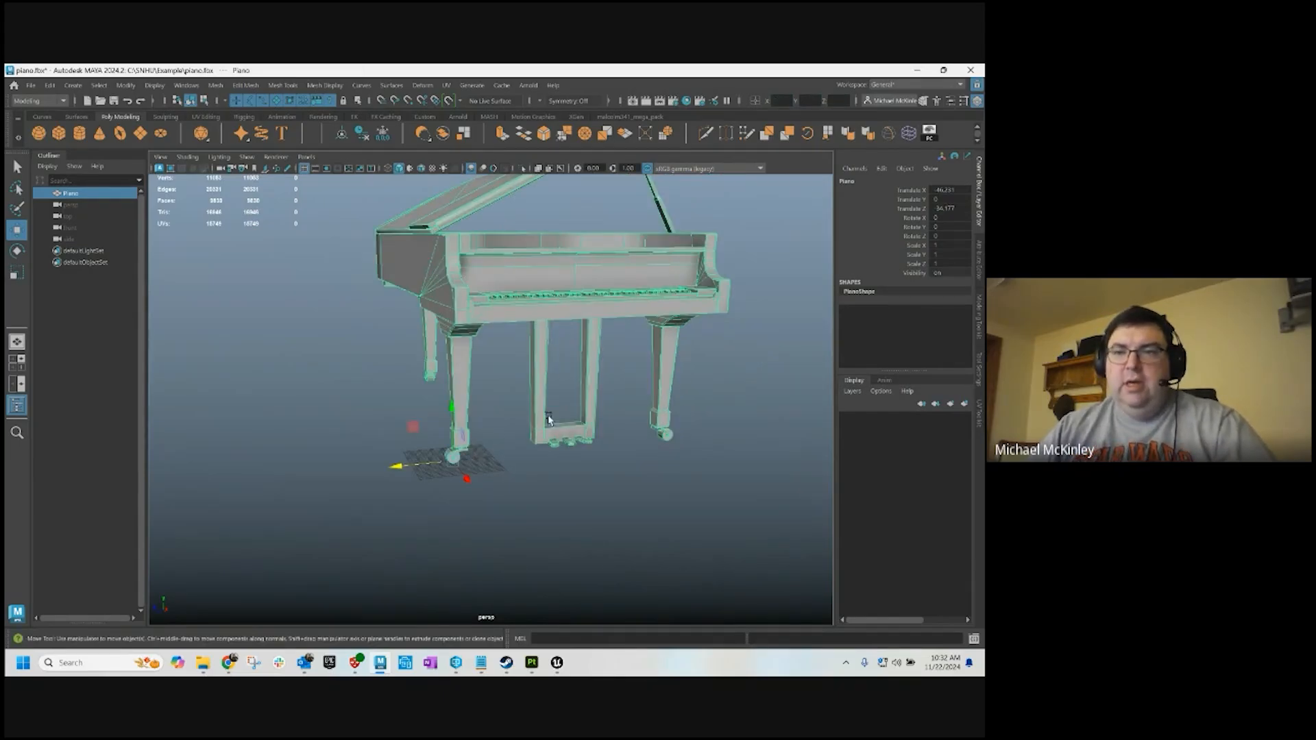
{"action": "left_click_drag", "start_coordinate": [548, 420], "coordinate": [506, 460], "text": "alt"}
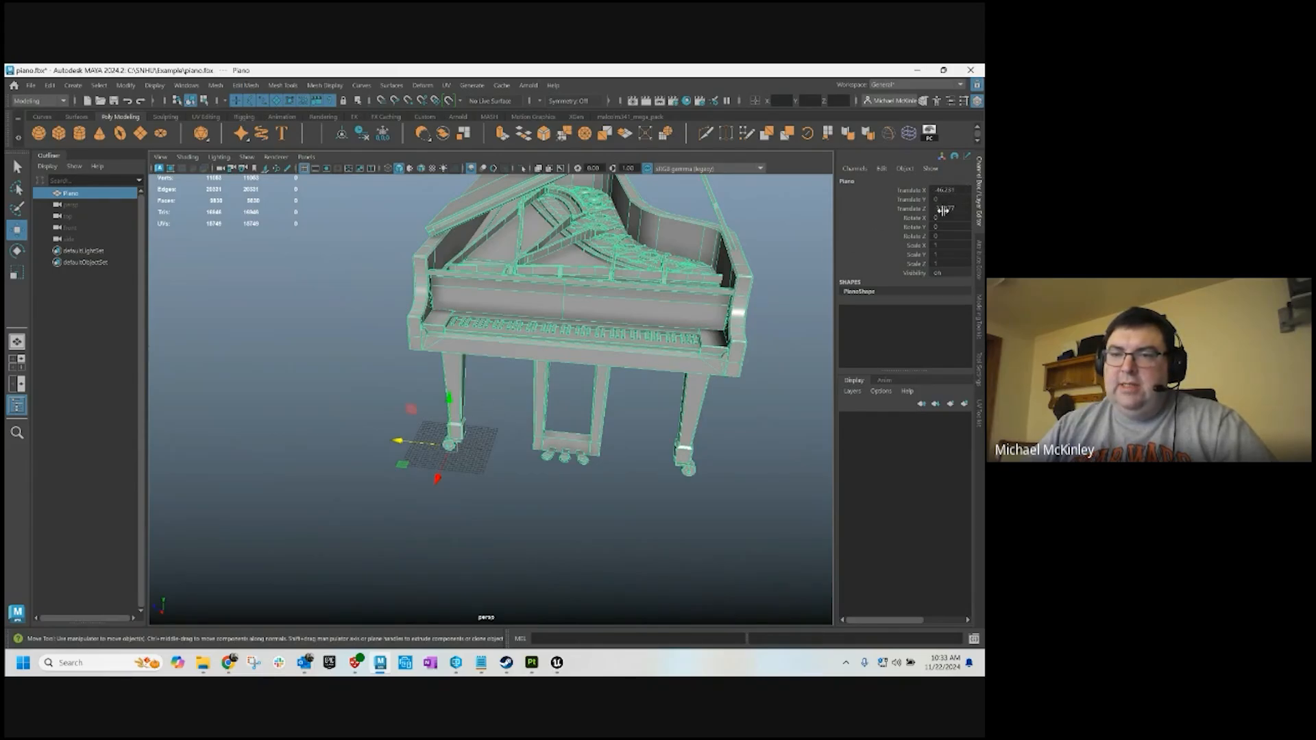
{"action": "key", "text": "e"}
{"action": "left_click_drag", "start_coordinate": [470, 450], "coordinate": [755, 432]}
{"action": "key", "text": "ctrl+z"}
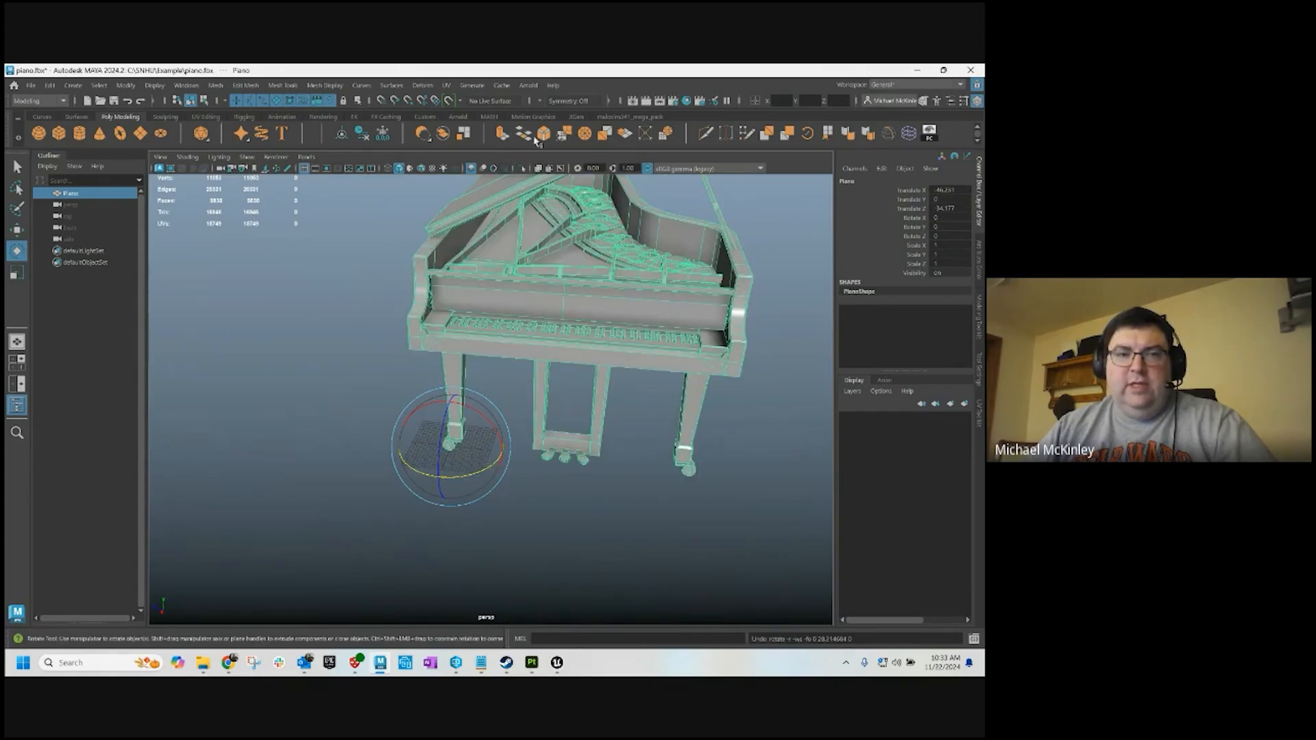
Freeze the piano's transformations at its new position
{"action": "left_click", "coordinate": [127, 86]}
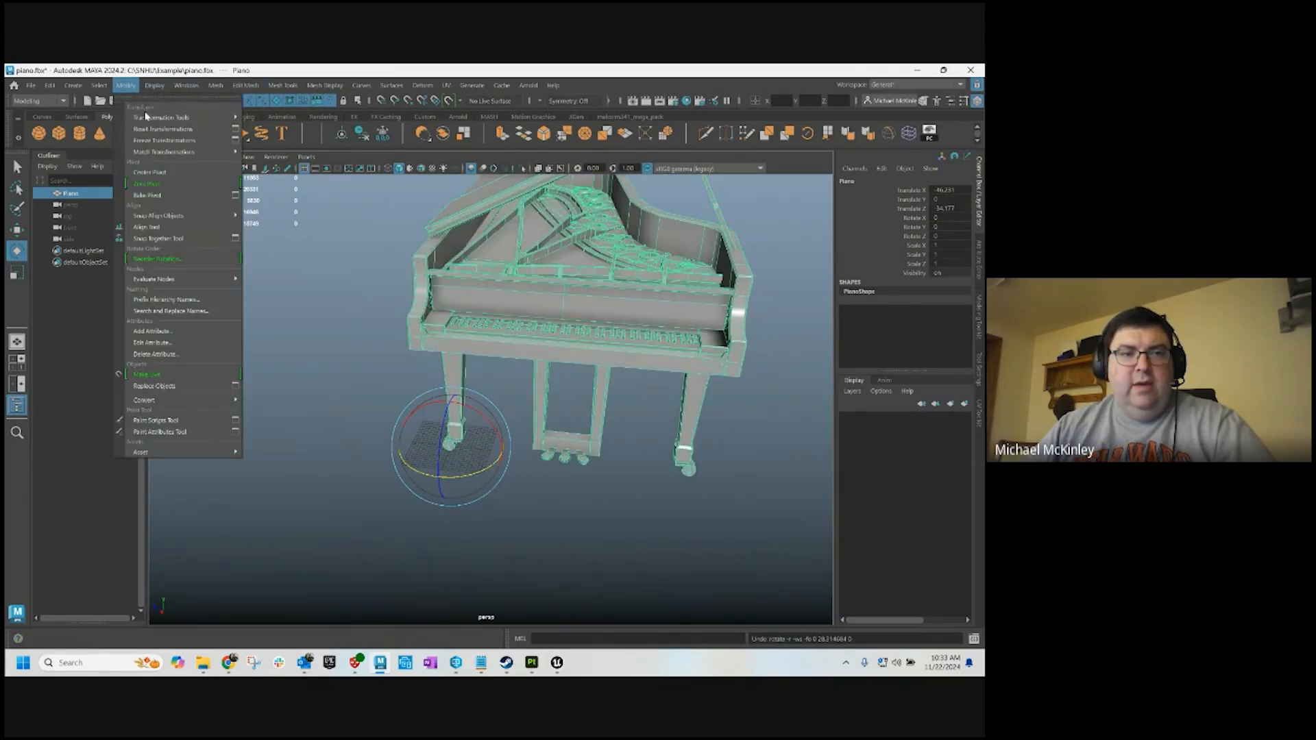
{"action": "left_click", "coordinate": [171, 142]}
{"action": "left_click_drag", "start_coordinate": [520, 351], "coordinate": [525, 321], "text": "alt"}
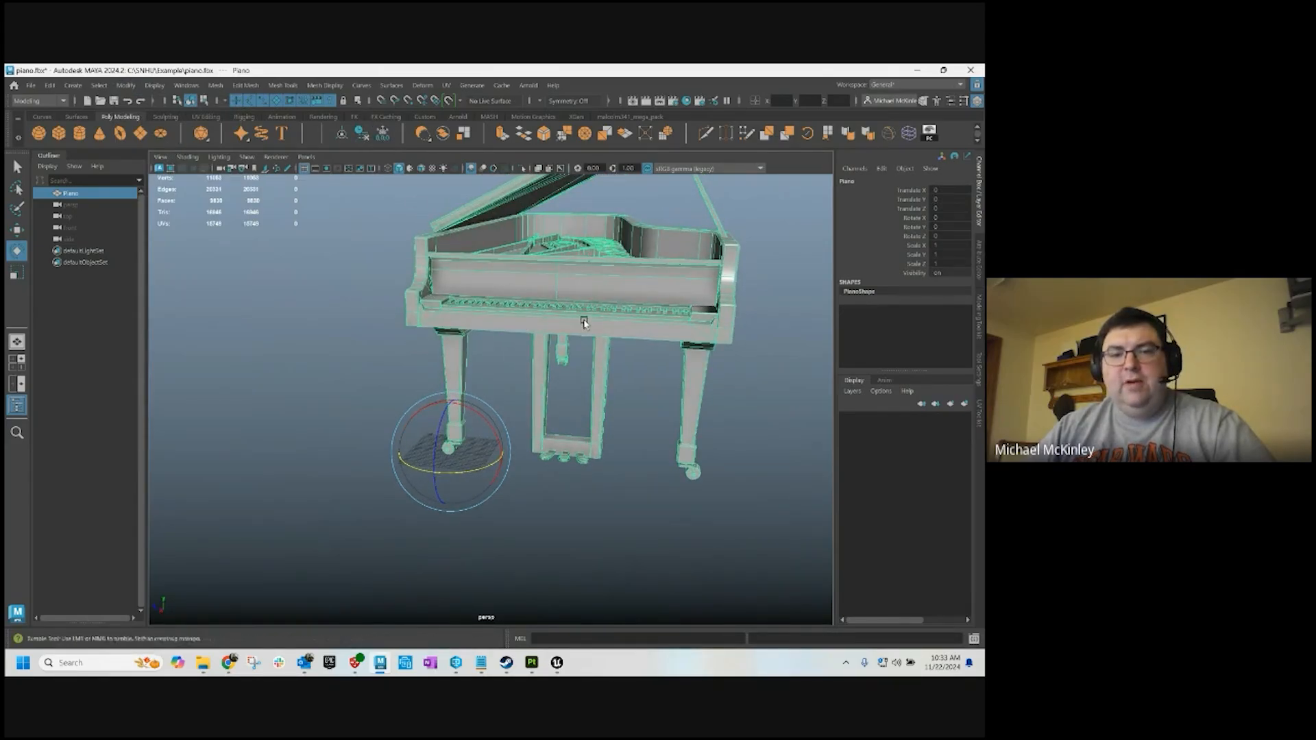
Inspect the piano's placement at the grid origin and its transform values from several angles
{"action": "key", "text": "w"}
{"action": "left_click_drag", "start_coordinate": [575, 314], "coordinate": [617, 339], "text": "alt"}
{"action": "scroll", "coordinate": [557, 336], "scroll_direction": "up", "scroll_amount": 5}
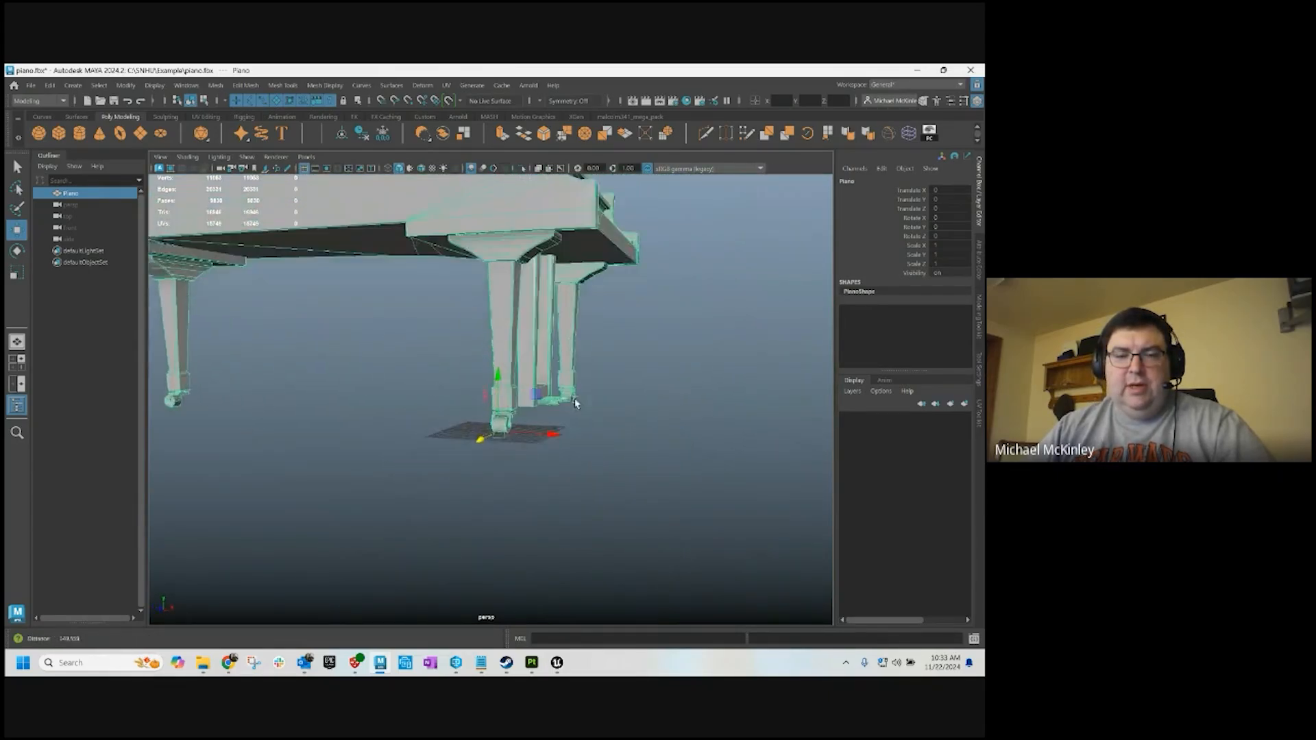
{"action": "left_click_drag", "start_coordinate": [522, 423], "coordinate": [832, 243], "text": "alt"}
{"action": "left_click", "coordinate": [848, 183]}
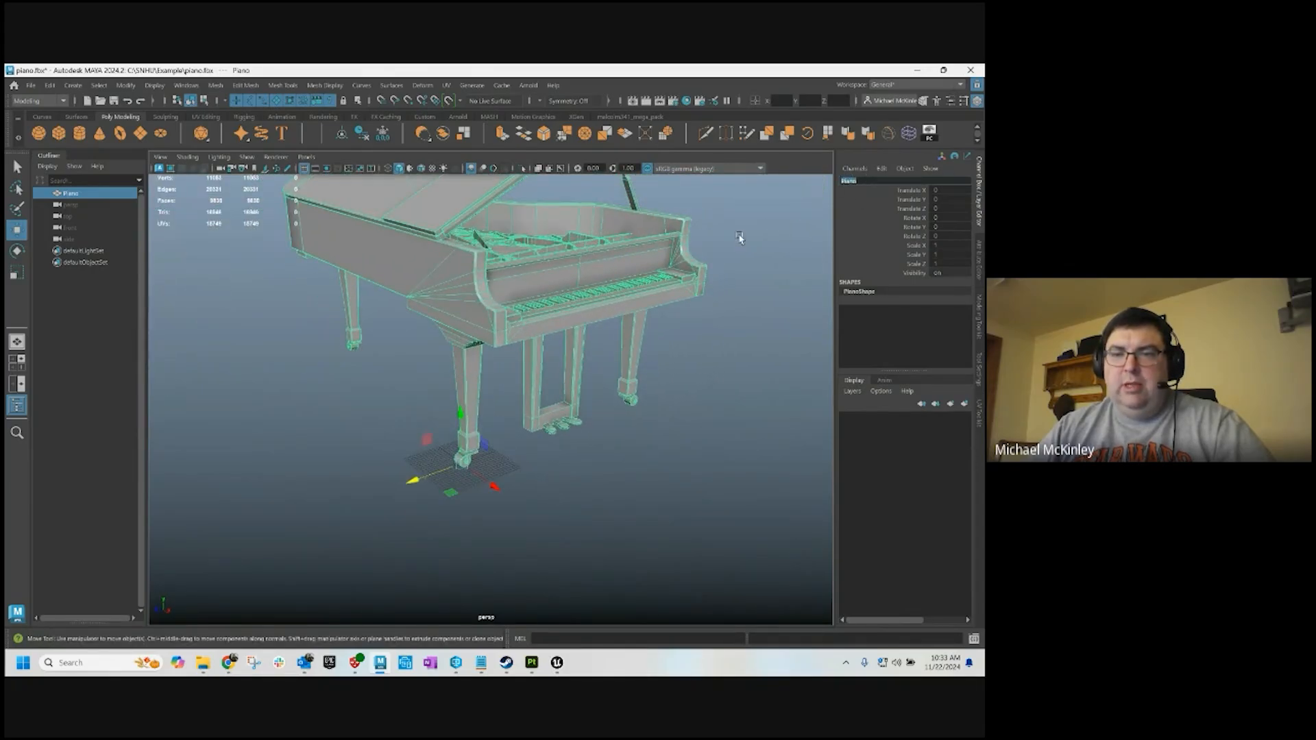
{"action": "left_click", "coordinate": [710, 250]}
{"action": "key", "text": "ctrl+z"}
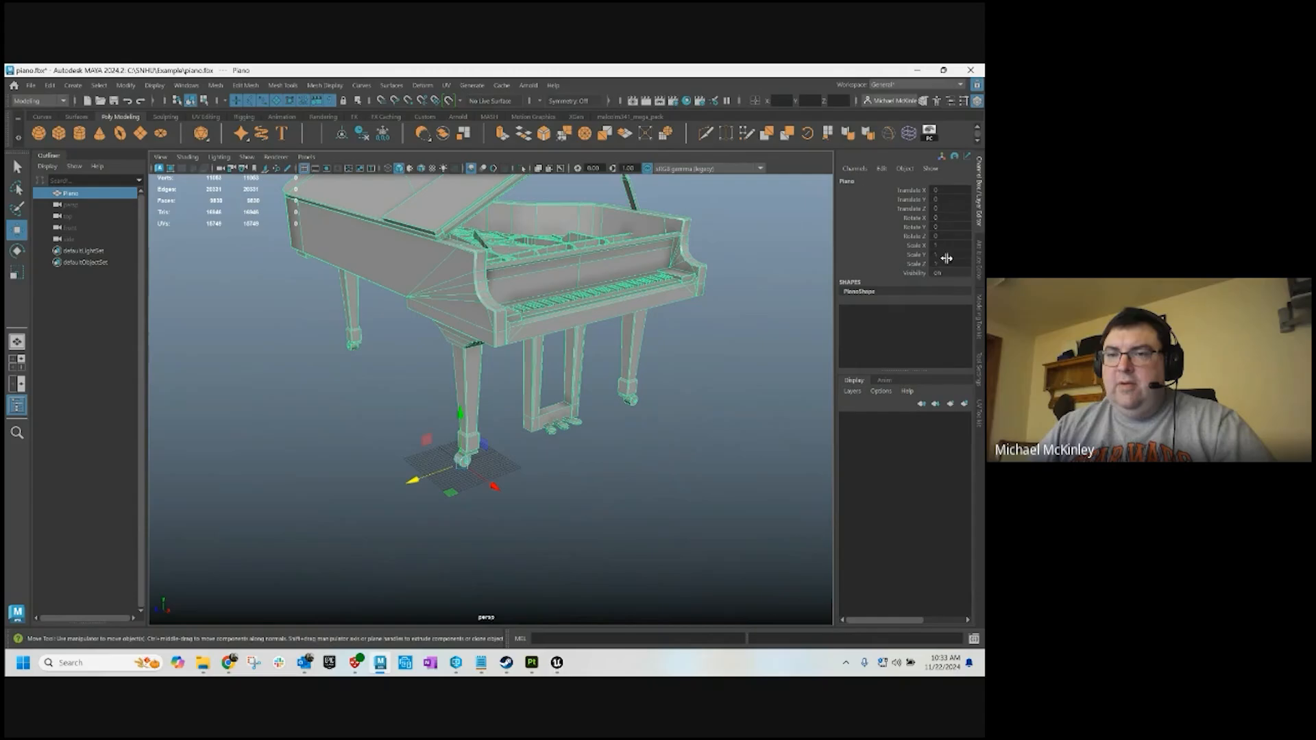
{"action": "left_click_drag", "start_coordinate": [608, 392], "coordinate": [279, 232], "text": "alt"}
Export the selected piano as an FBX file named piano in C:\SNHU\Example, overwriting the existing file
{"action": "left_click", "coordinate": [31, 85]}
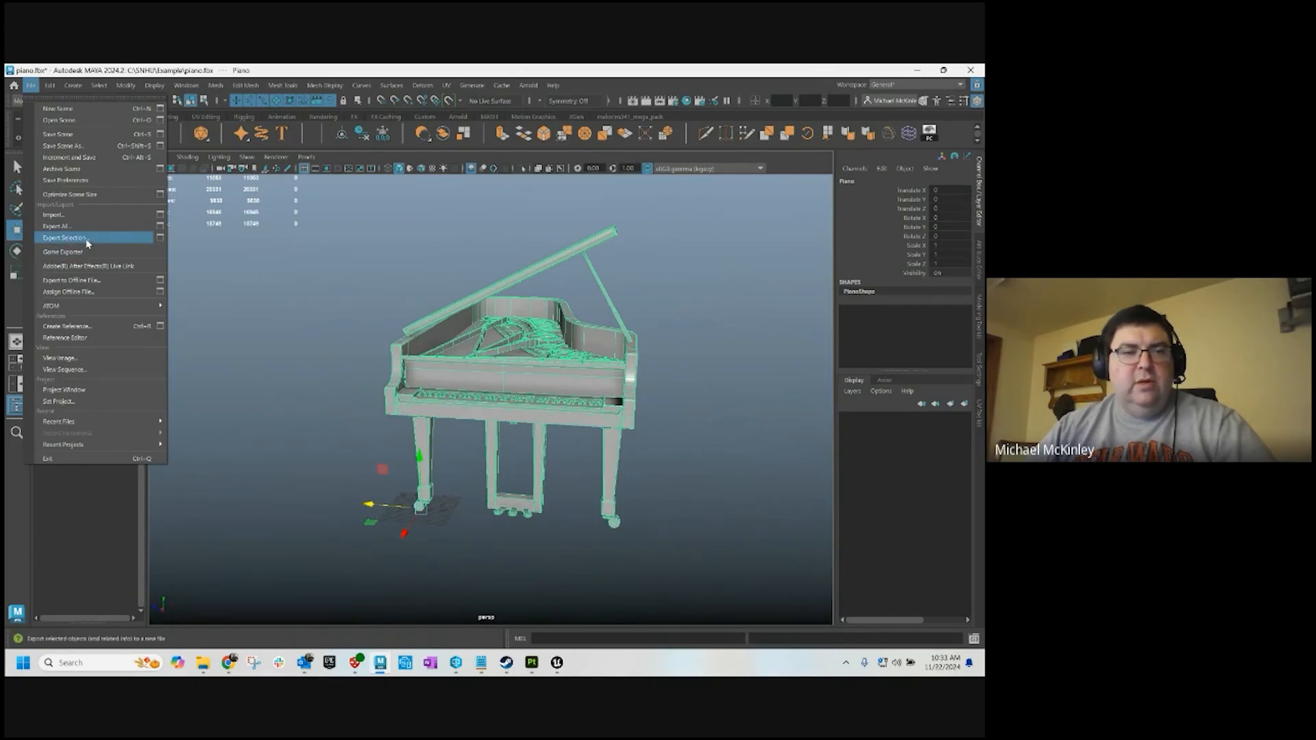
{"action": "left_click", "coordinate": [86, 238]}
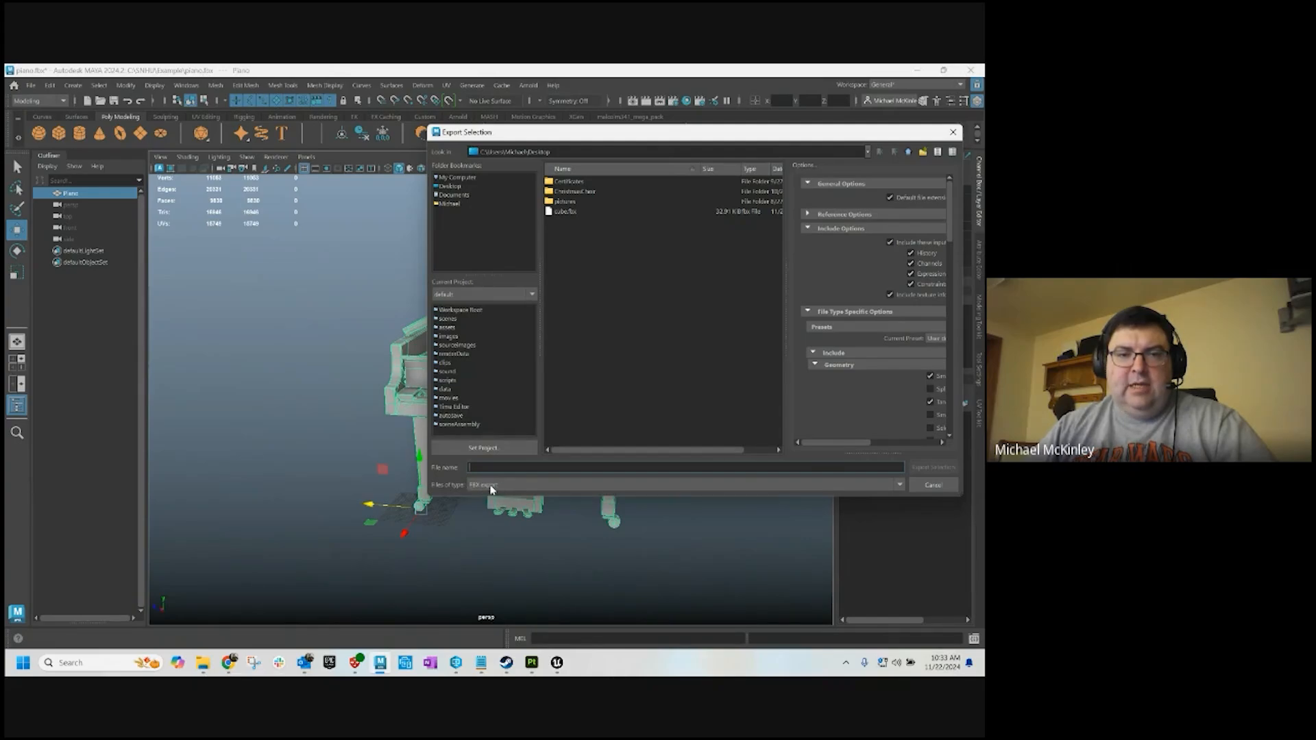
{"action": "left_click", "coordinate": [556, 471]}
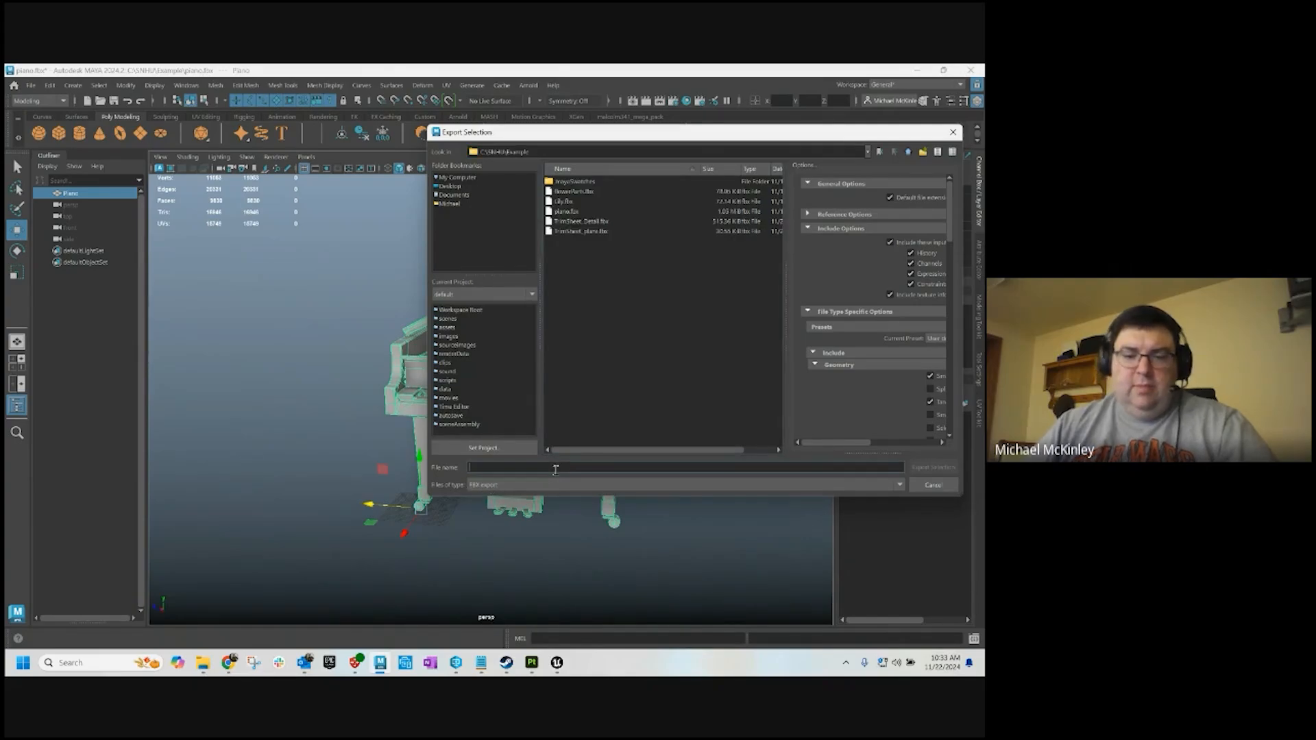
{"action": "type", "text": "piano"}
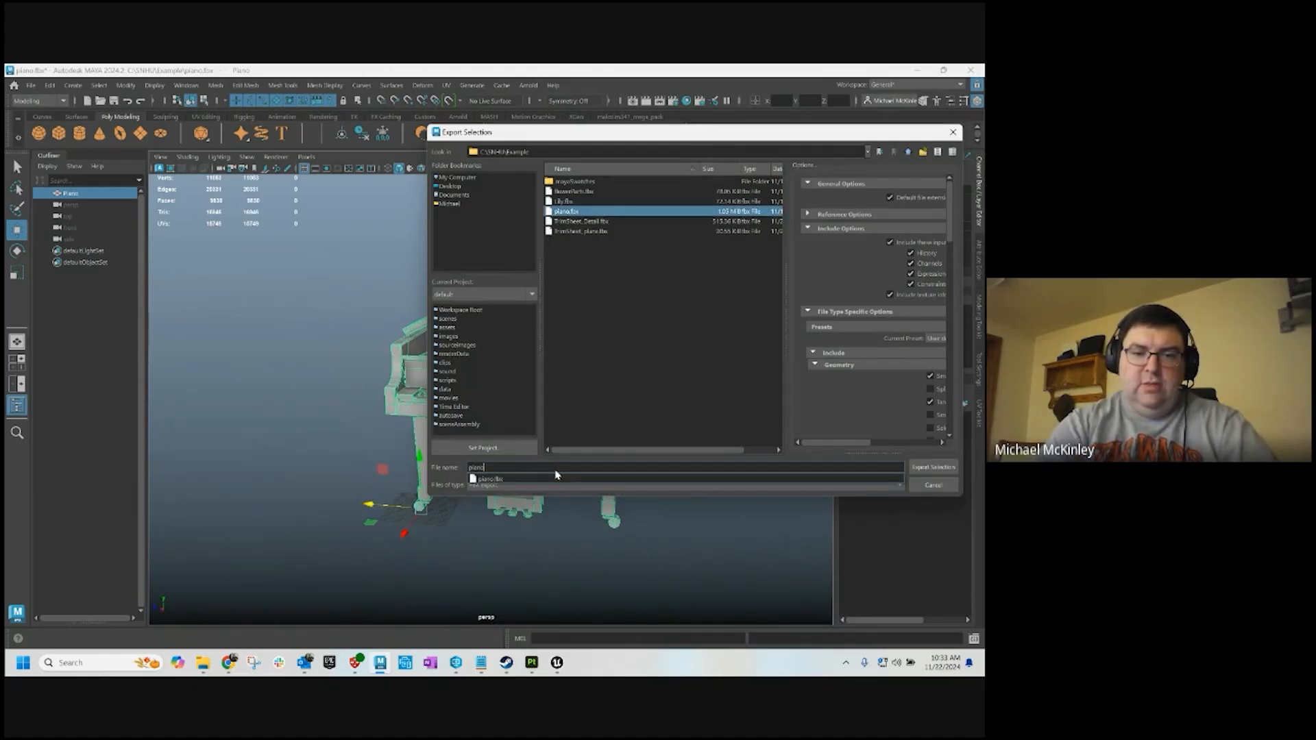
{"action": "left_click", "coordinate": [932, 468]}
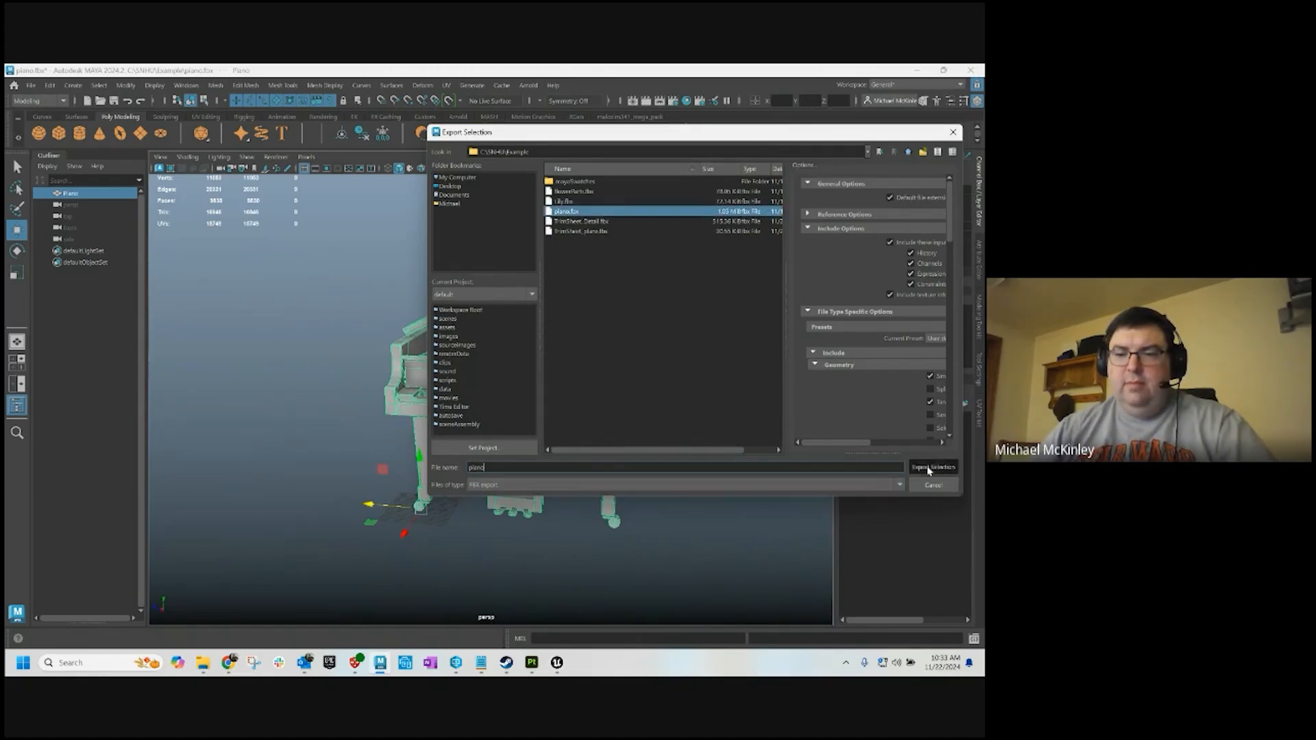
{"action": "left_click", "coordinate": [668, 332]}
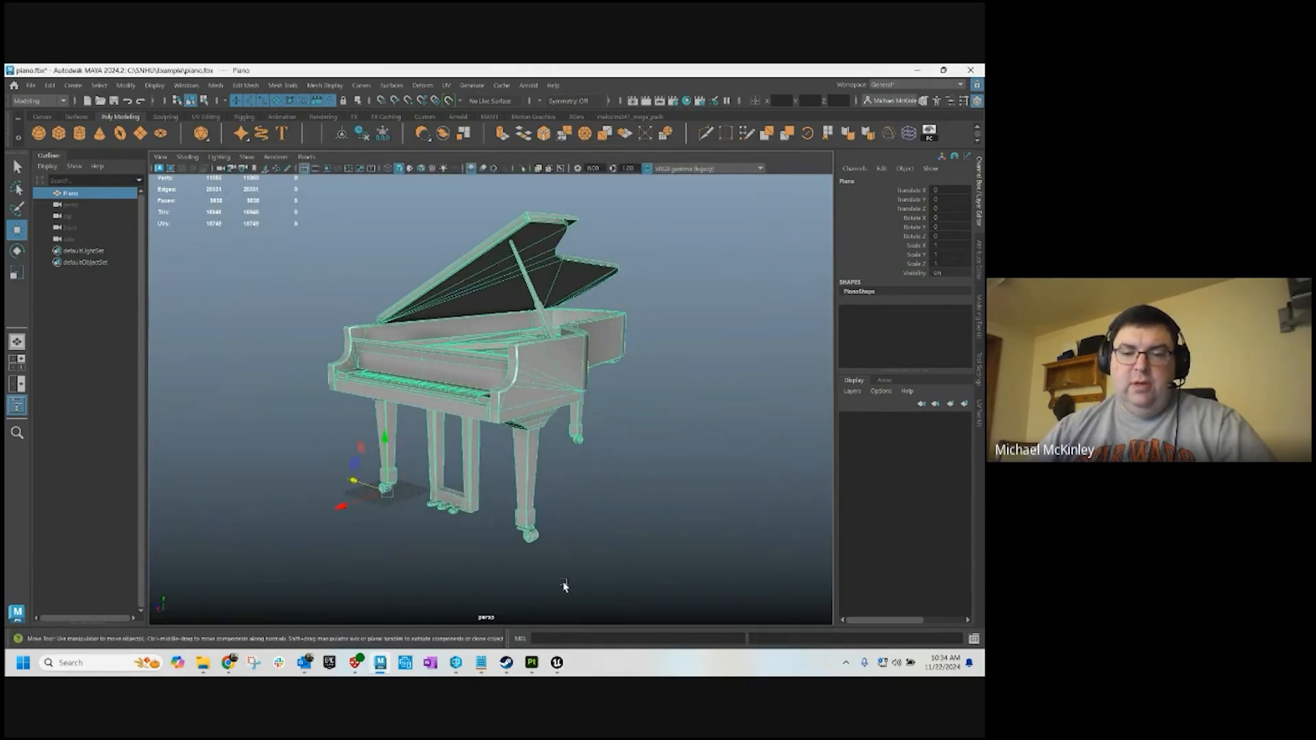
Switch to Substance 3D Painter and limit the texture export to the piano texture set, excluding strings
{"action": "left_click", "coordinate": [531, 662]}
{"action": "left_click_drag", "start_coordinate": [620, 418], "coordinate": [615, 443], "text": "alt"}
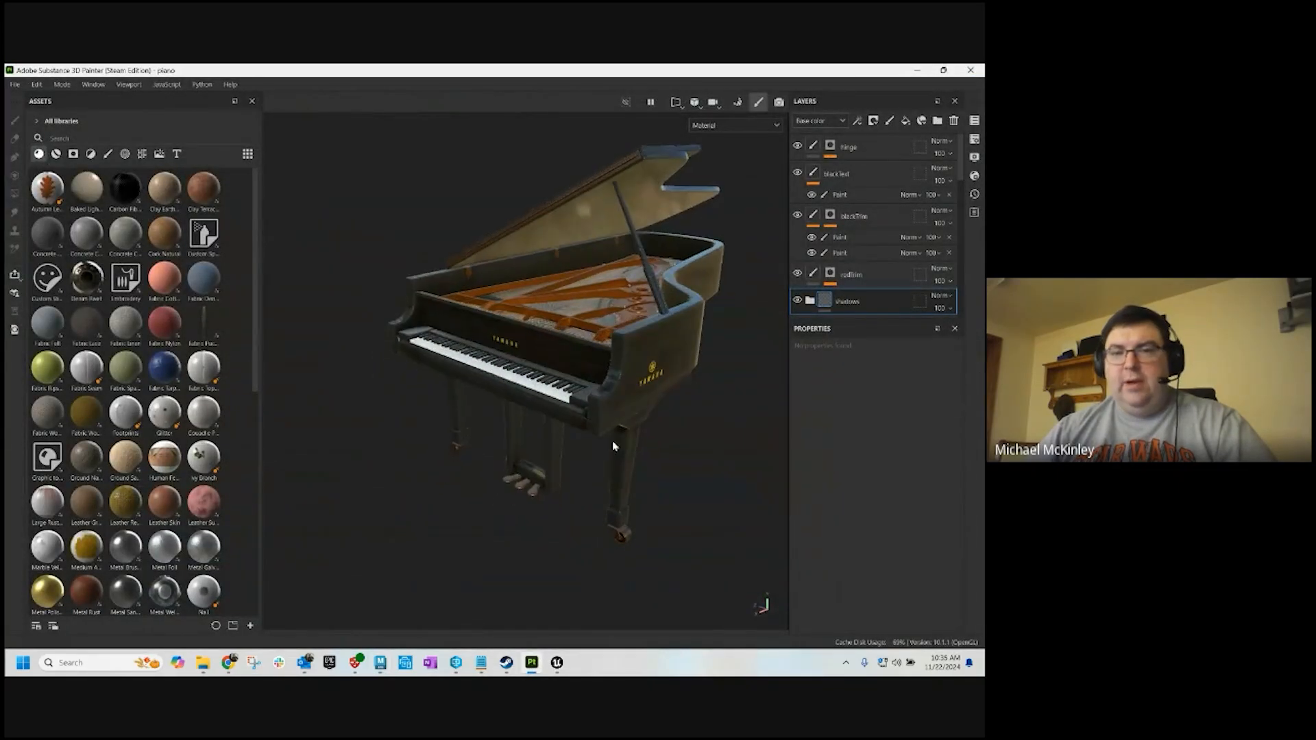
{"action": "mouse_move", "coordinate": [658, 378]}
{"action": "left_mouse_down", "text": "alt"}
{"action": "mouse_move", "coordinate": [531, 434]}
{"action": "mouse_move", "coordinate": [566, 434]}
{"action": "mouse_move", "coordinate": [636, 389]}
{"action": "mouse_move", "coordinate": [628, 438]}
{"action": "mouse_move", "coordinate": [630, 403]}
{"action": "mouse_move", "coordinate": [617, 425]}
{"action": "mouse_move", "coordinate": [672, 397]}
{"action": "mouse_move", "coordinate": [604, 401]}
{"action": "mouse_move", "coordinate": [625, 371]}
{"action": "mouse_move", "coordinate": [521, 431]}
{"action": "left_mouse_up", "text": "alt"}
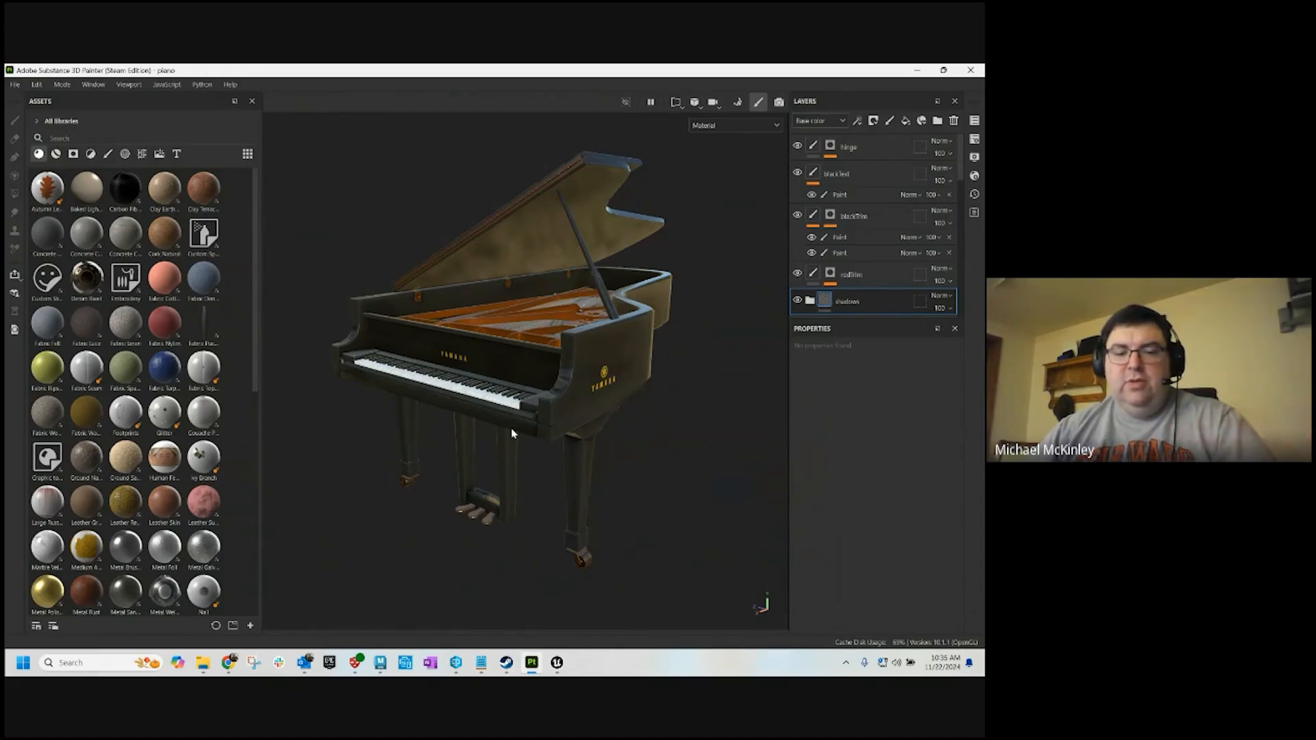
{"action": "mouse_move", "coordinate": [603, 372]}
{"action": "left_mouse_down", "text": "alt"}
{"action": "mouse_move", "coordinate": [614, 353]}
{"action": "mouse_move", "coordinate": [595, 384]}
{"action": "left_mouse_up", "text": "alt"}
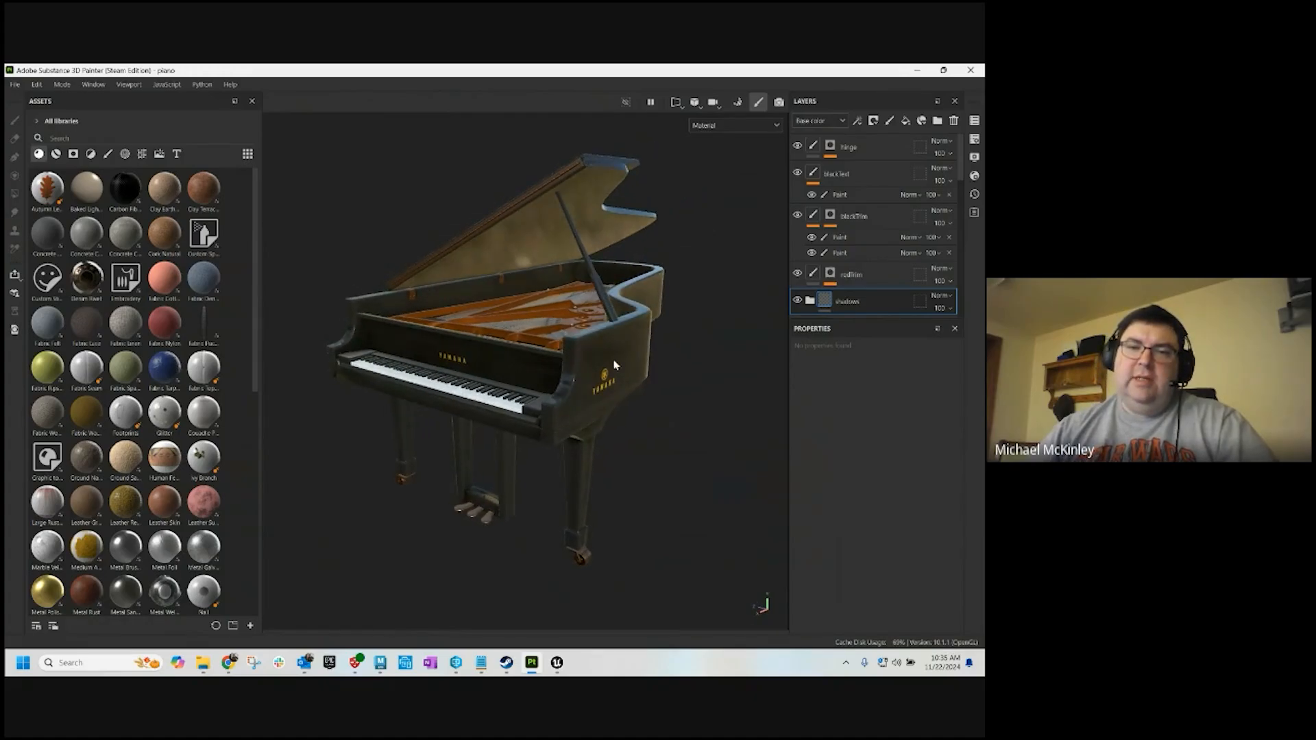
{"action": "left_click", "coordinate": [14, 84]}
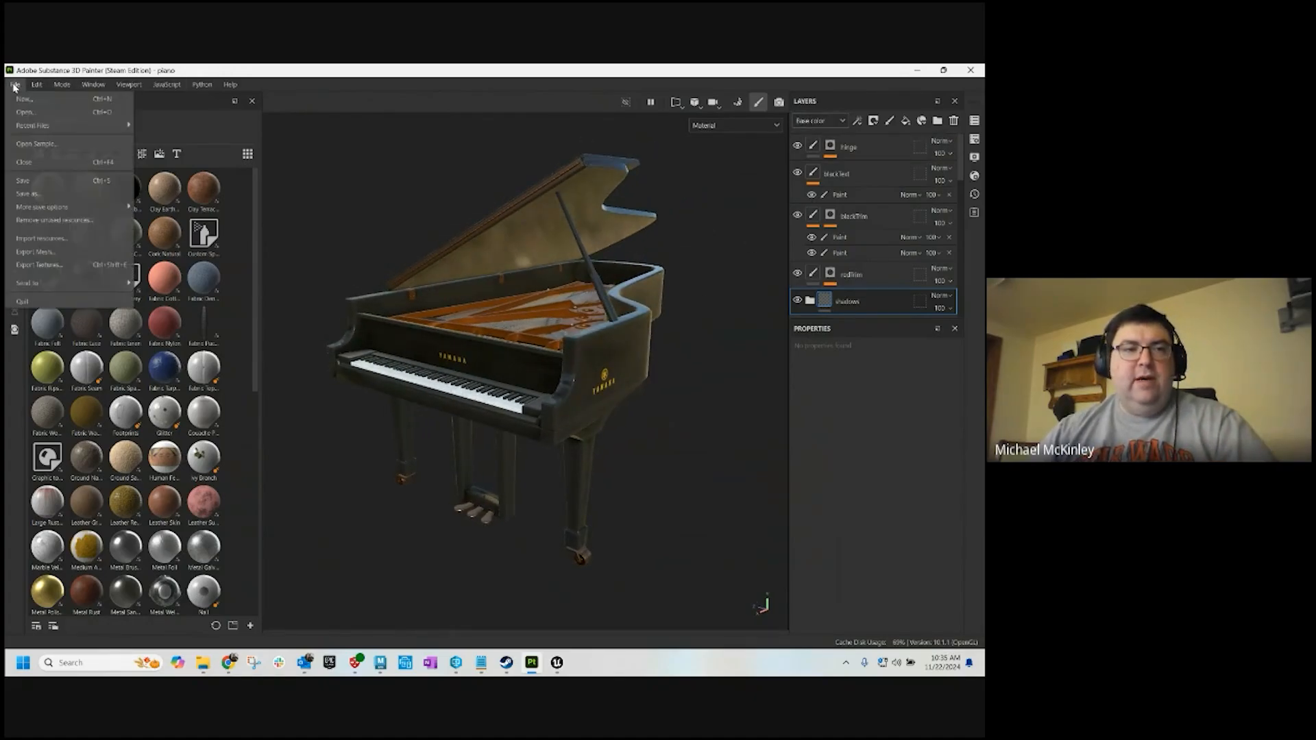
{"action": "left_click", "coordinate": [41, 265]}
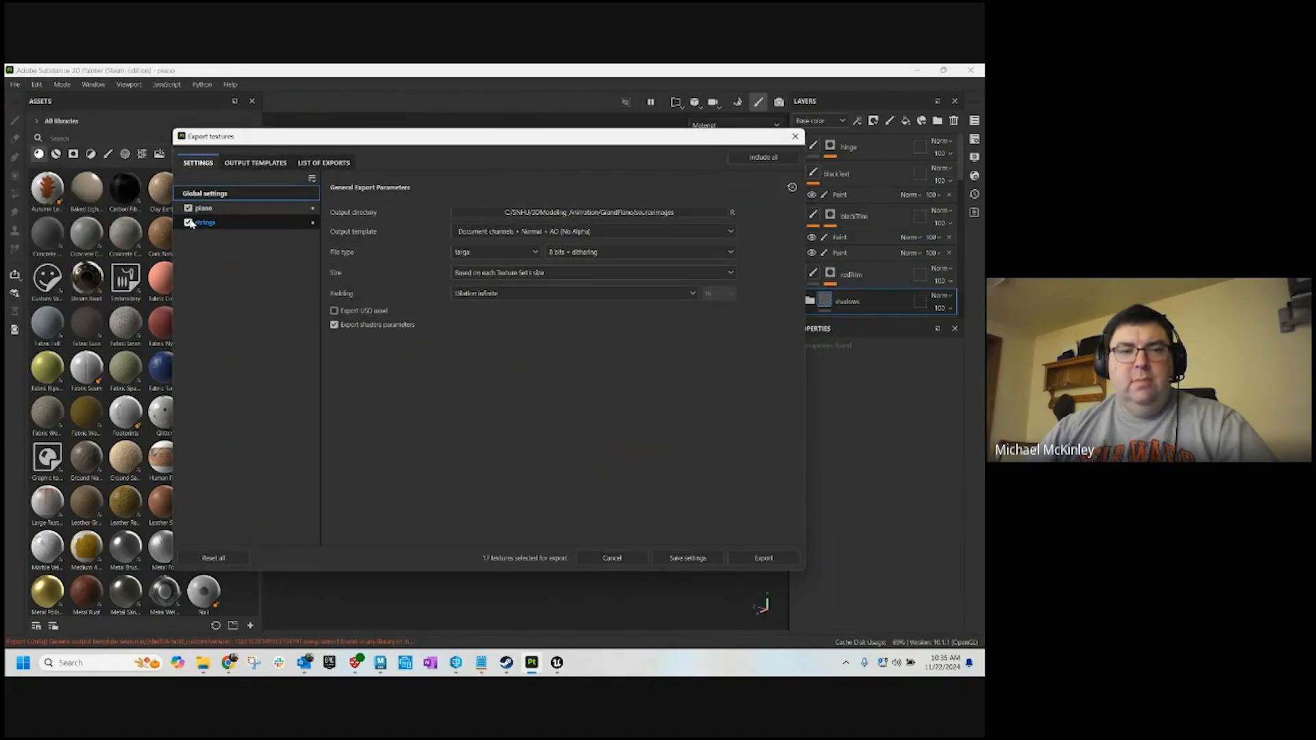
{"action": "left_click", "coordinate": [189, 222]}
{"action": "left_click", "coordinate": [203, 209]}
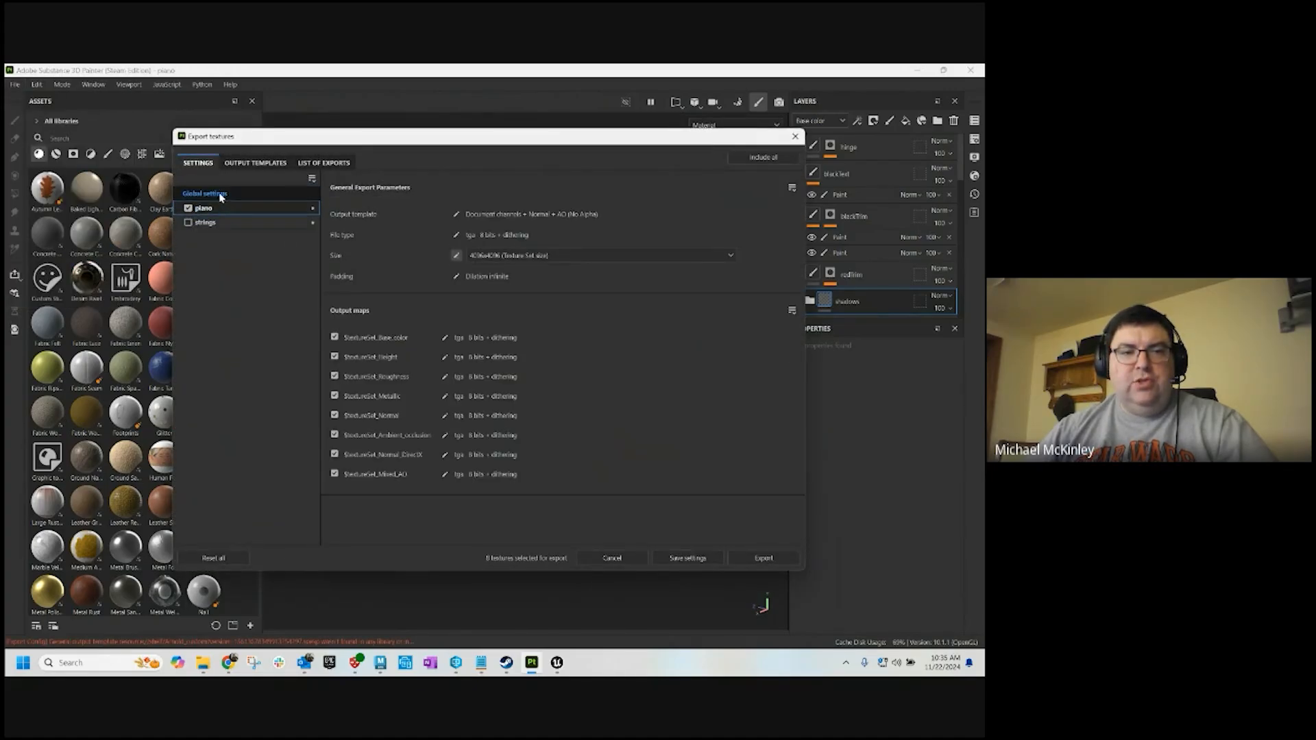
{"action": "left_click", "coordinate": [220, 196]}
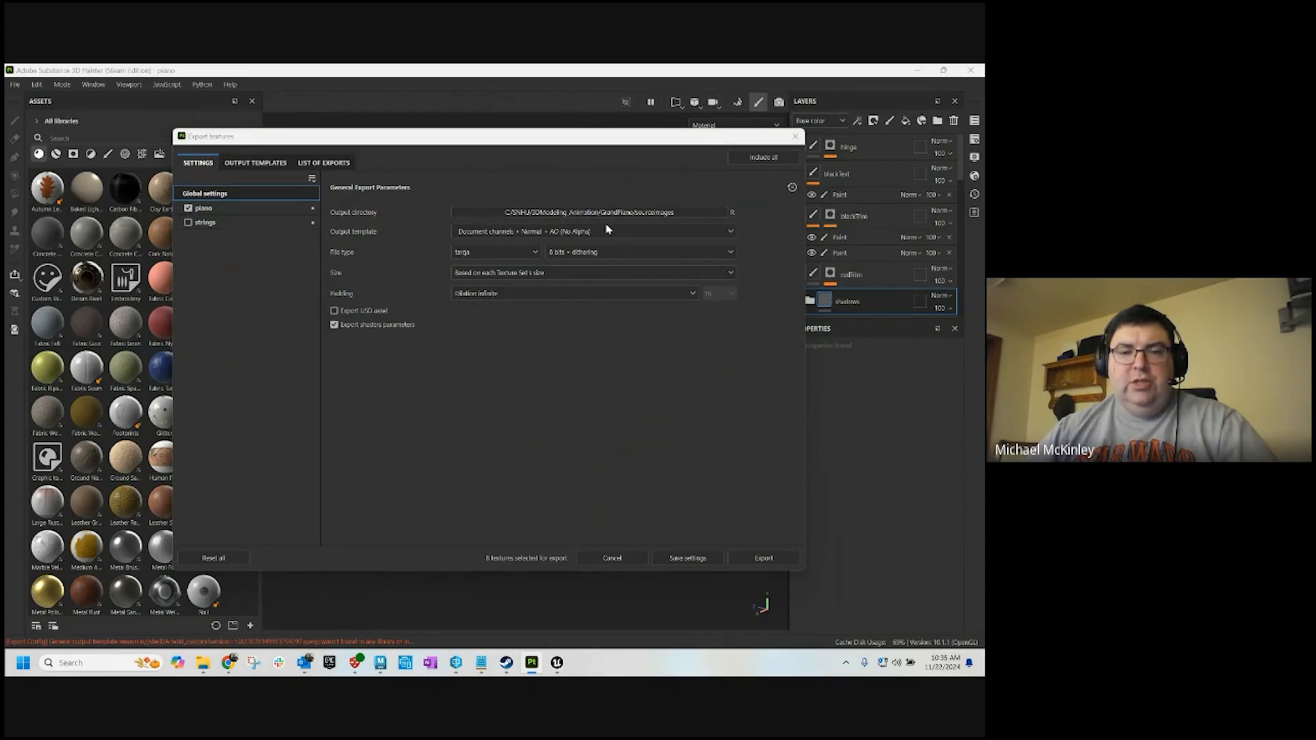
Set the texture export's output directory to C:/SNHU/Example
{"action": "left_click", "coordinate": [587, 213]}
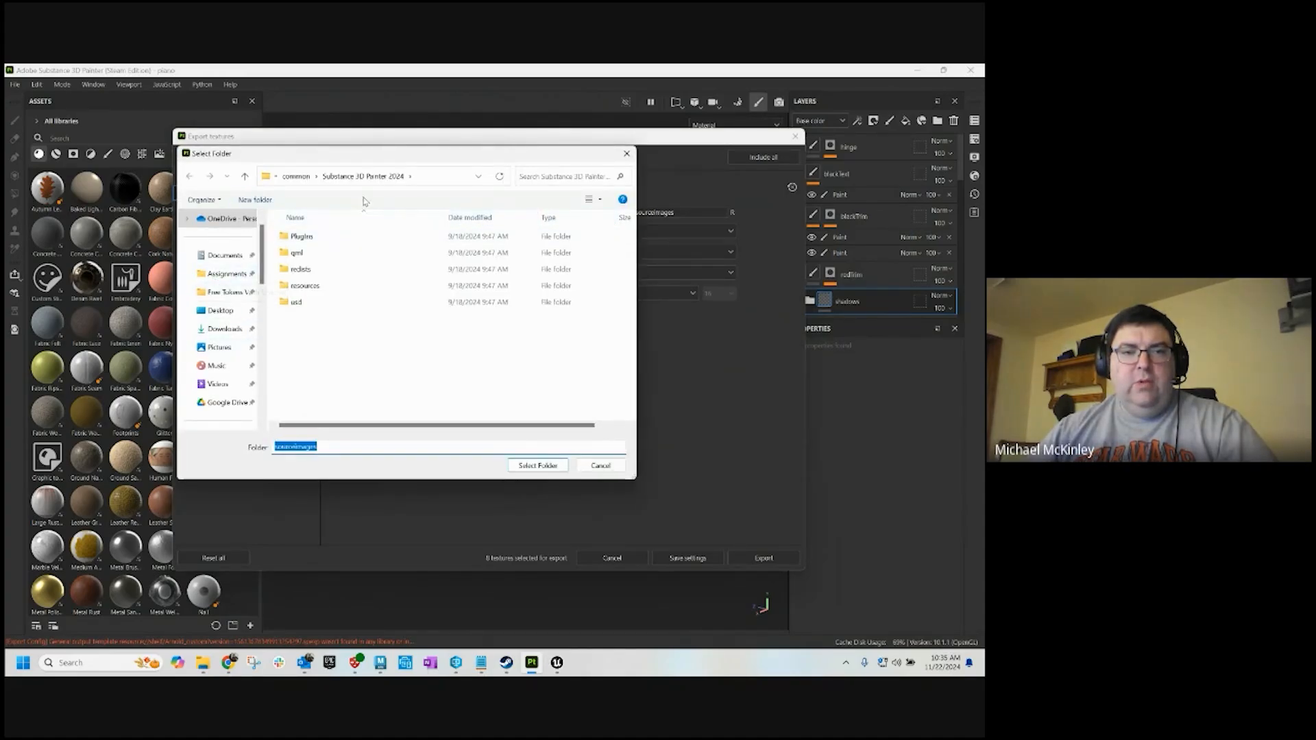
{"action": "scroll", "coordinate": [232, 400], "scroll_direction": "down", "scroll_amount": 5}
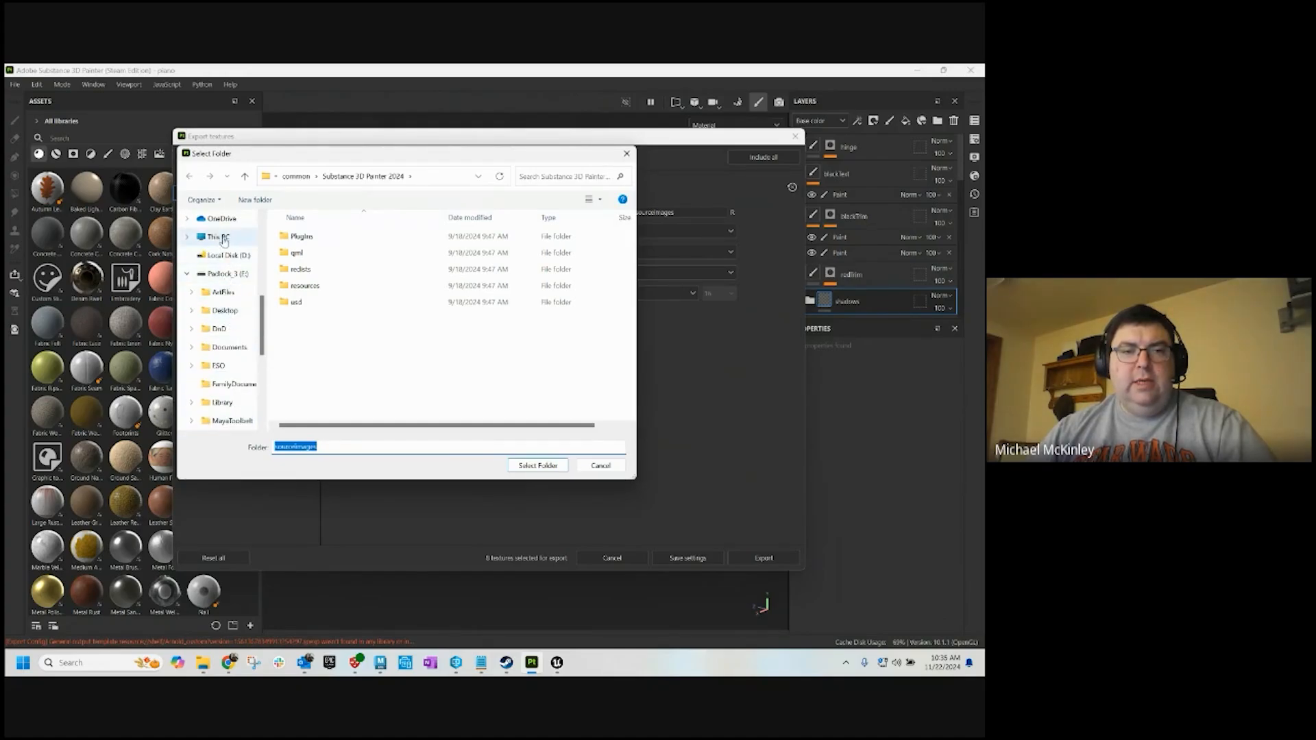
{"action": "left_click", "coordinate": [218, 236]}
{"action": "double_click", "coordinate": [348, 249]}
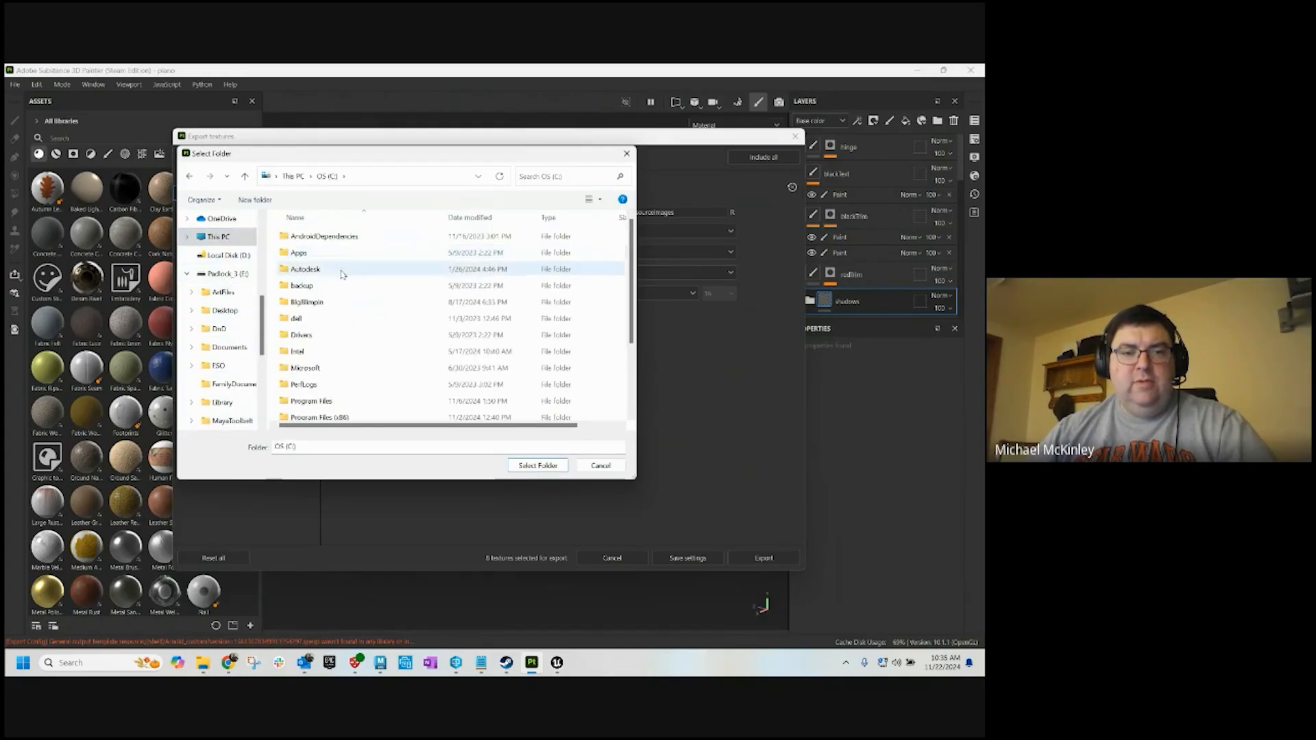
{"action": "scroll", "coordinate": [338, 288], "scroll_direction": "down", "scroll_amount": 3}
{"action": "double_click", "coordinate": [322, 361]}
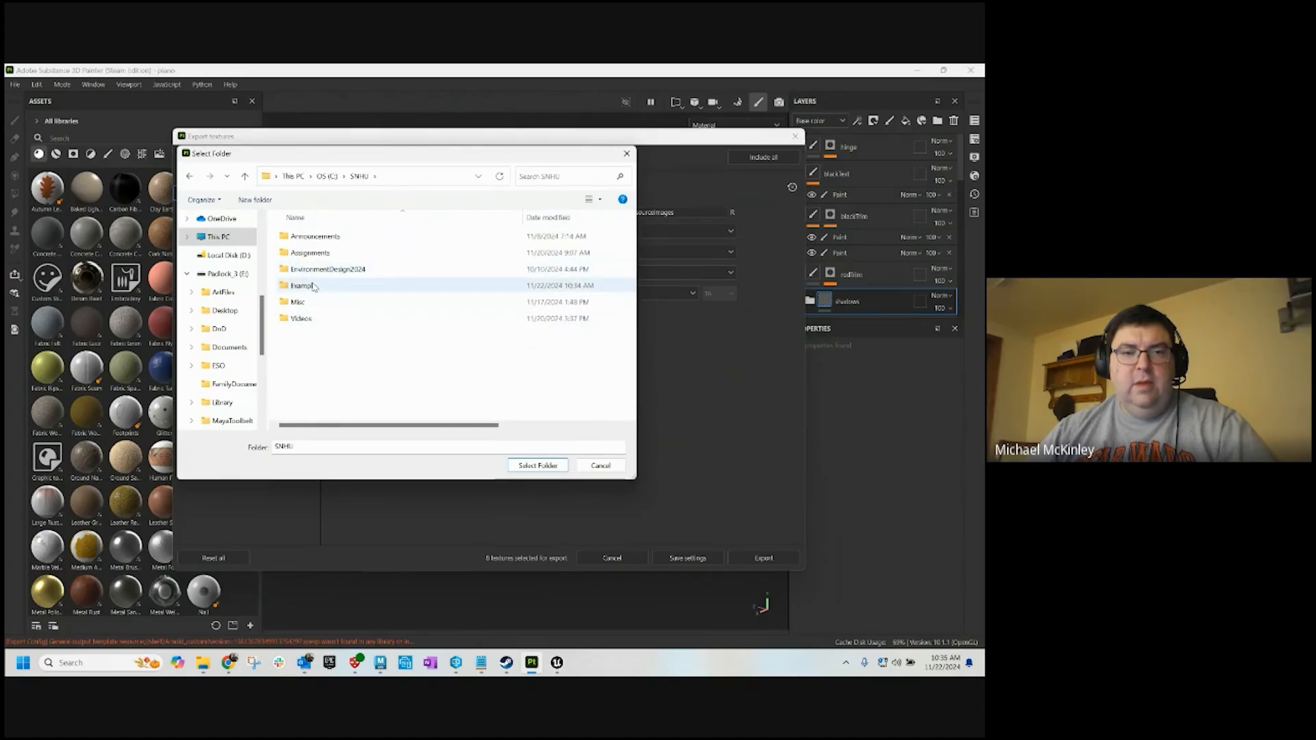
{"action": "left_click", "coordinate": [336, 287]}
{"action": "left_click", "coordinate": [540, 465]}
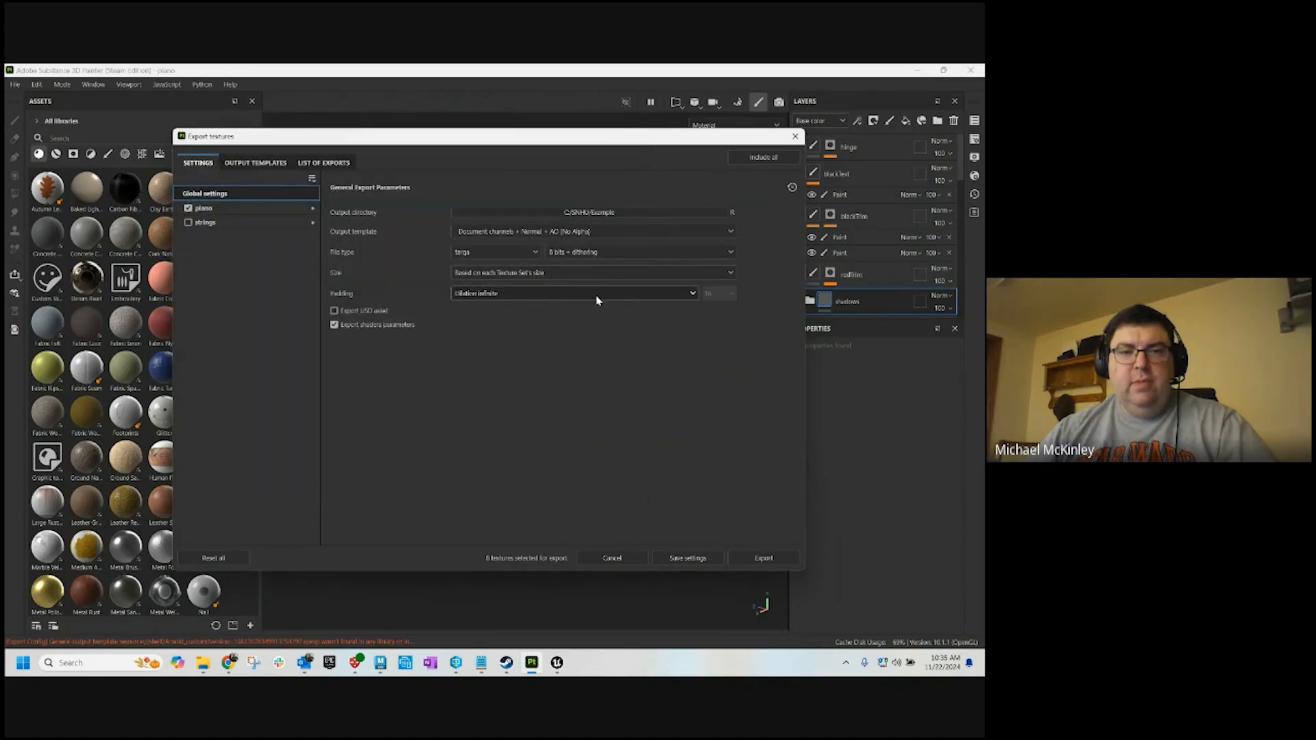
Set the output template for the exported textures to Unreal Engine 4 (Packed)
{"action": "left_click", "coordinate": [548, 233]}
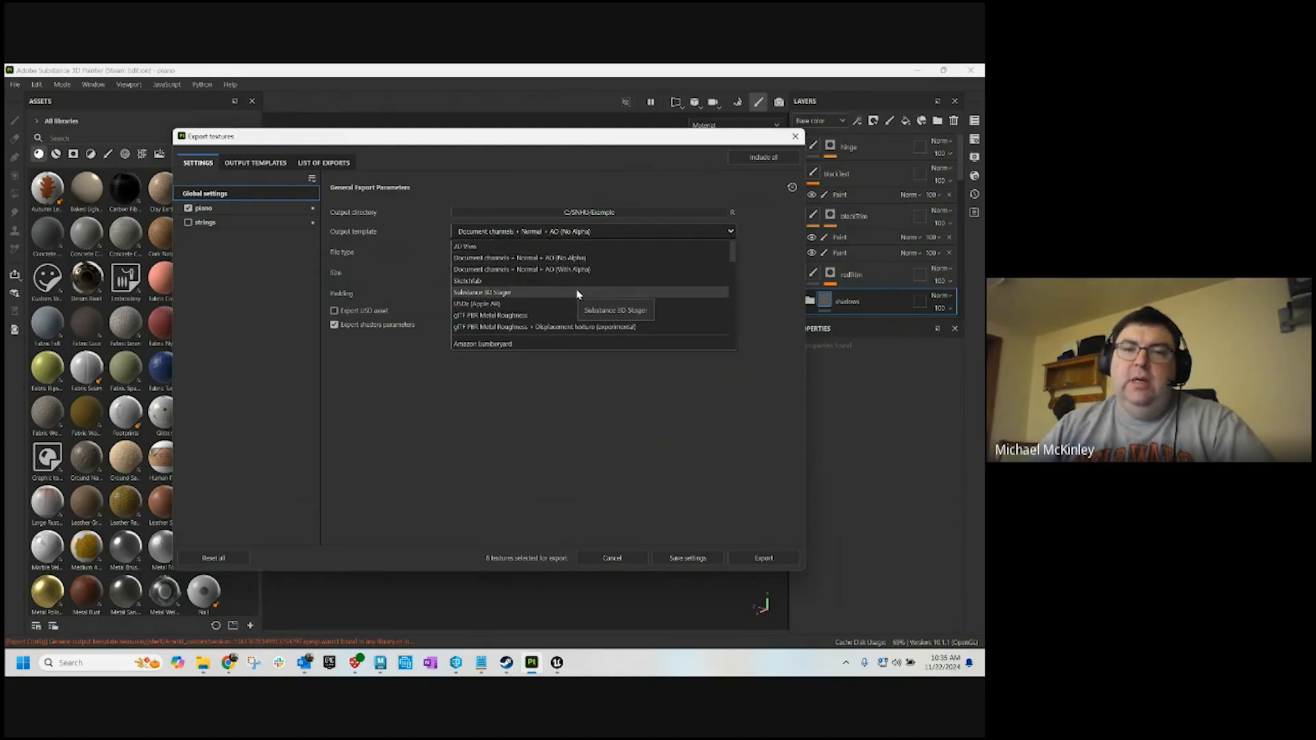
{"action": "scroll", "coordinate": [577, 288], "scroll_direction": "down", "scroll_amount": 3}
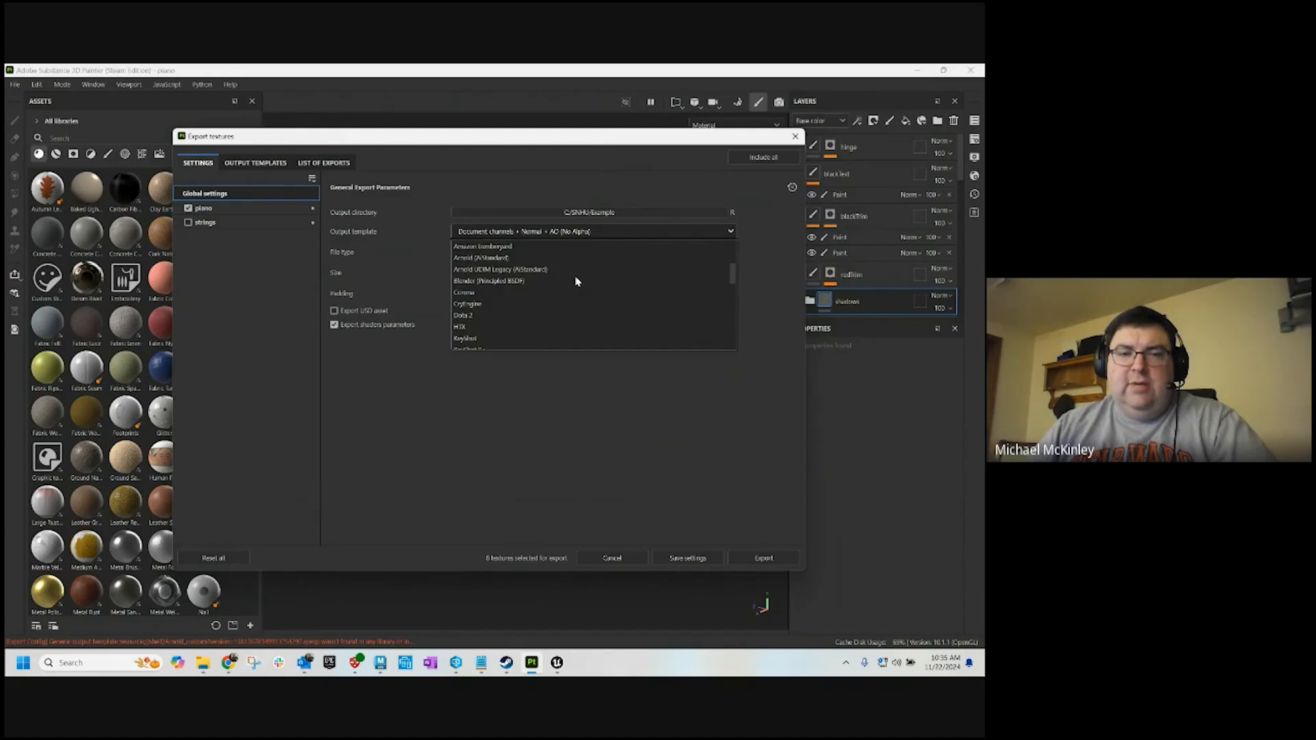
{"action": "scroll", "coordinate": [577, 282], "scroll_direction": "down", "scroll_amount": 1}
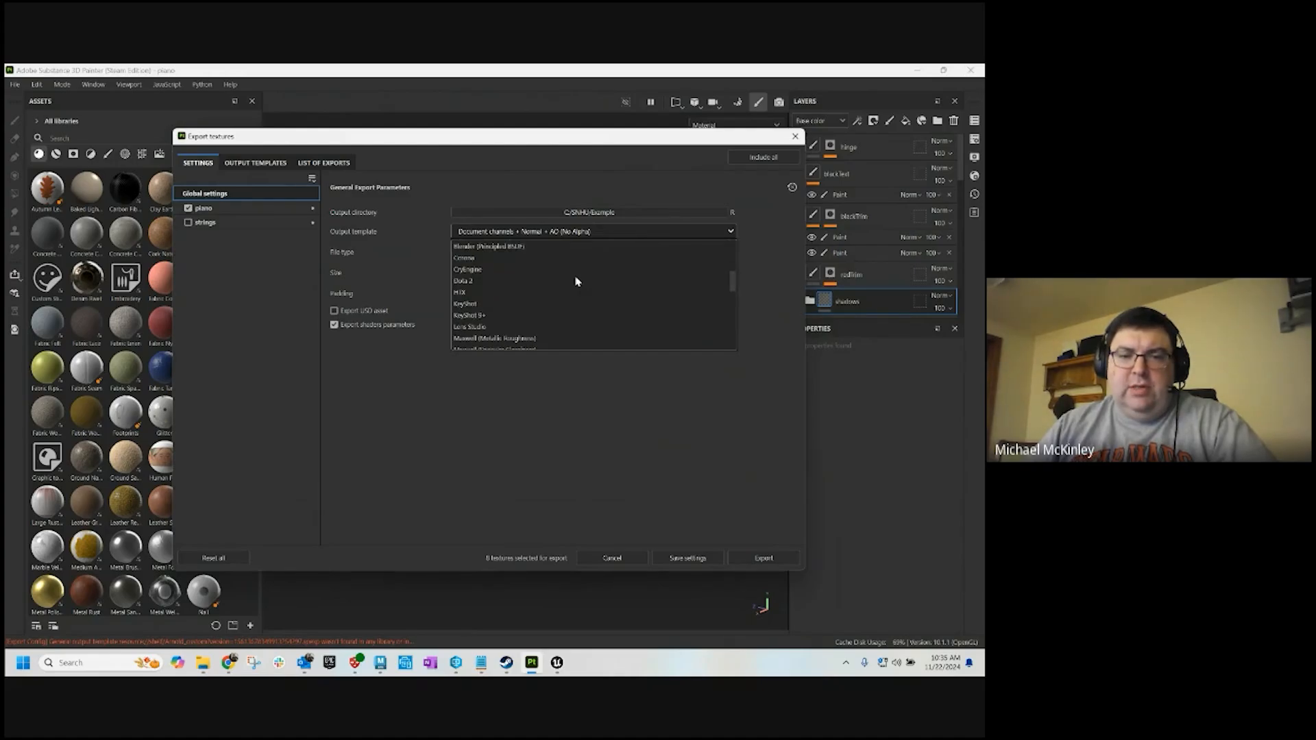
{"action": "scroll", "coordinate": [576, 281], "scroll_direction": "down", "scroll_amount": 3}
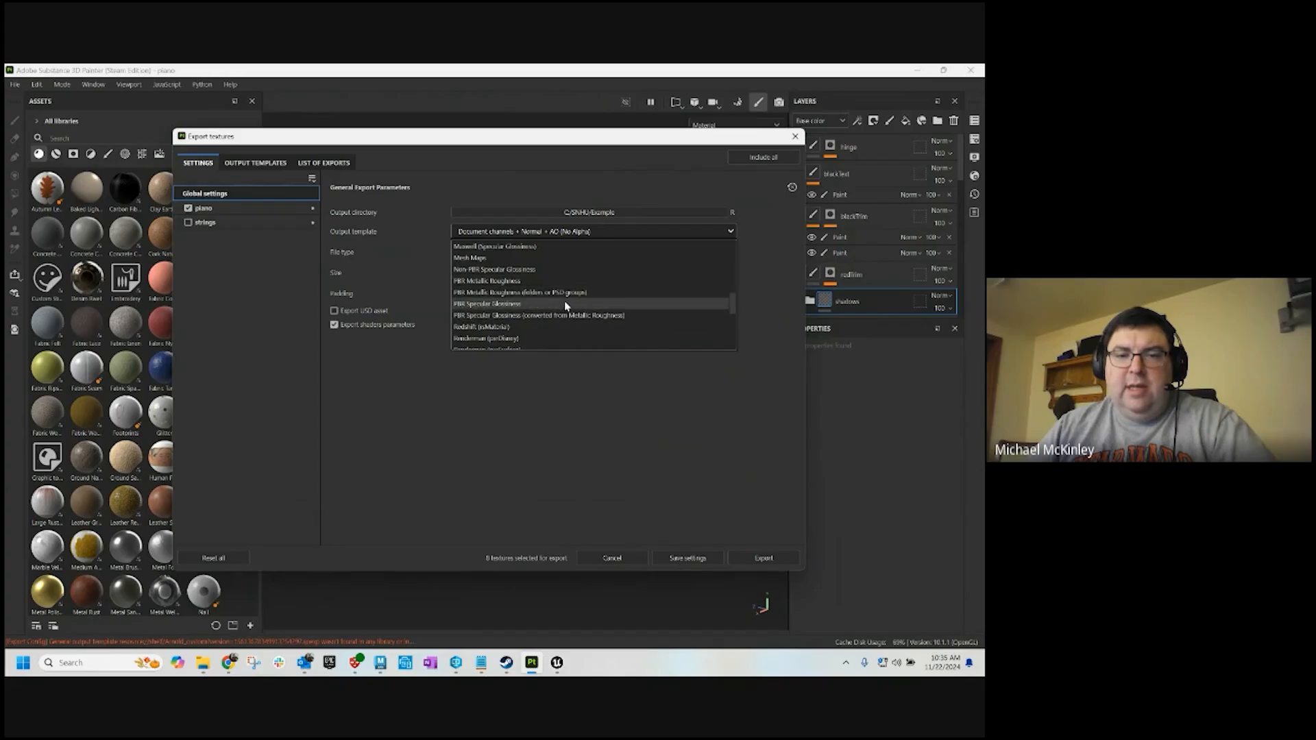
{"action": "scroll", "coordinate": [563, 298], "scroll_direction": "down", "scroll_amount": 1}
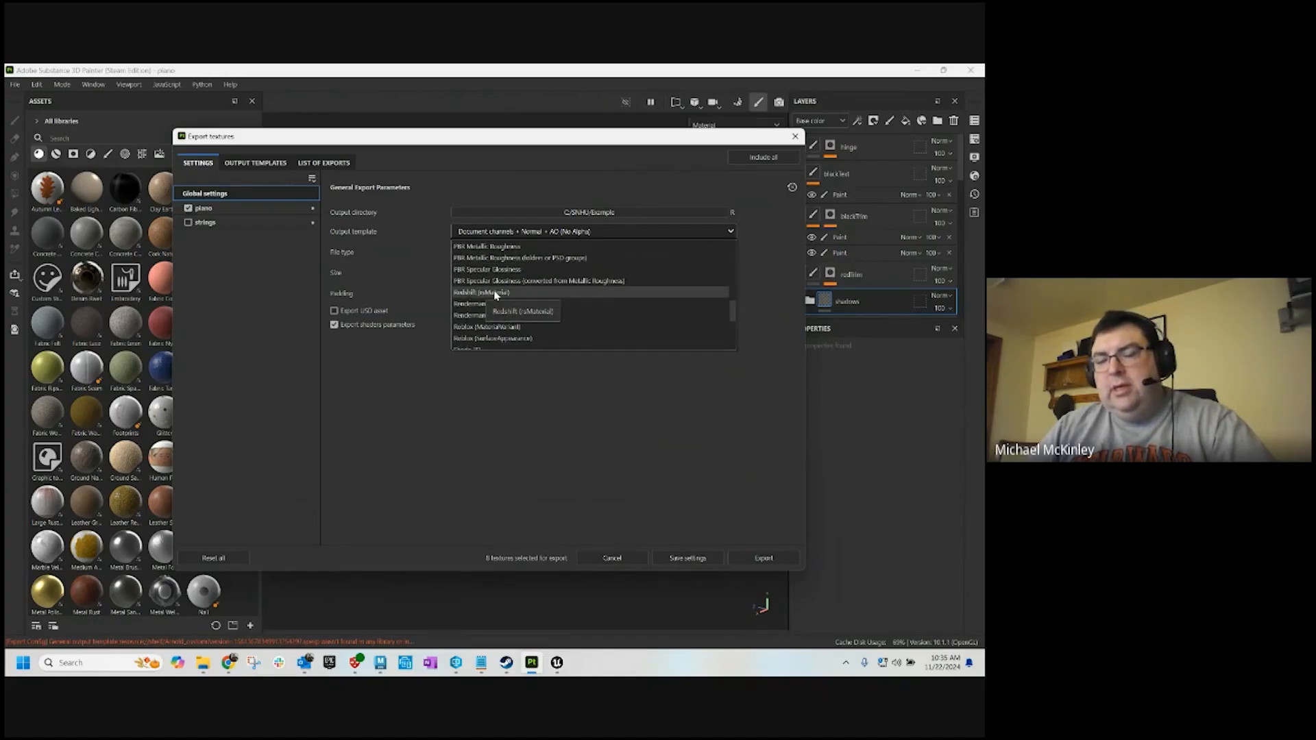
{"action": "scroll", "coordinate": [574, 295], "scroll_direction": "down", "scroll_amount": 1}
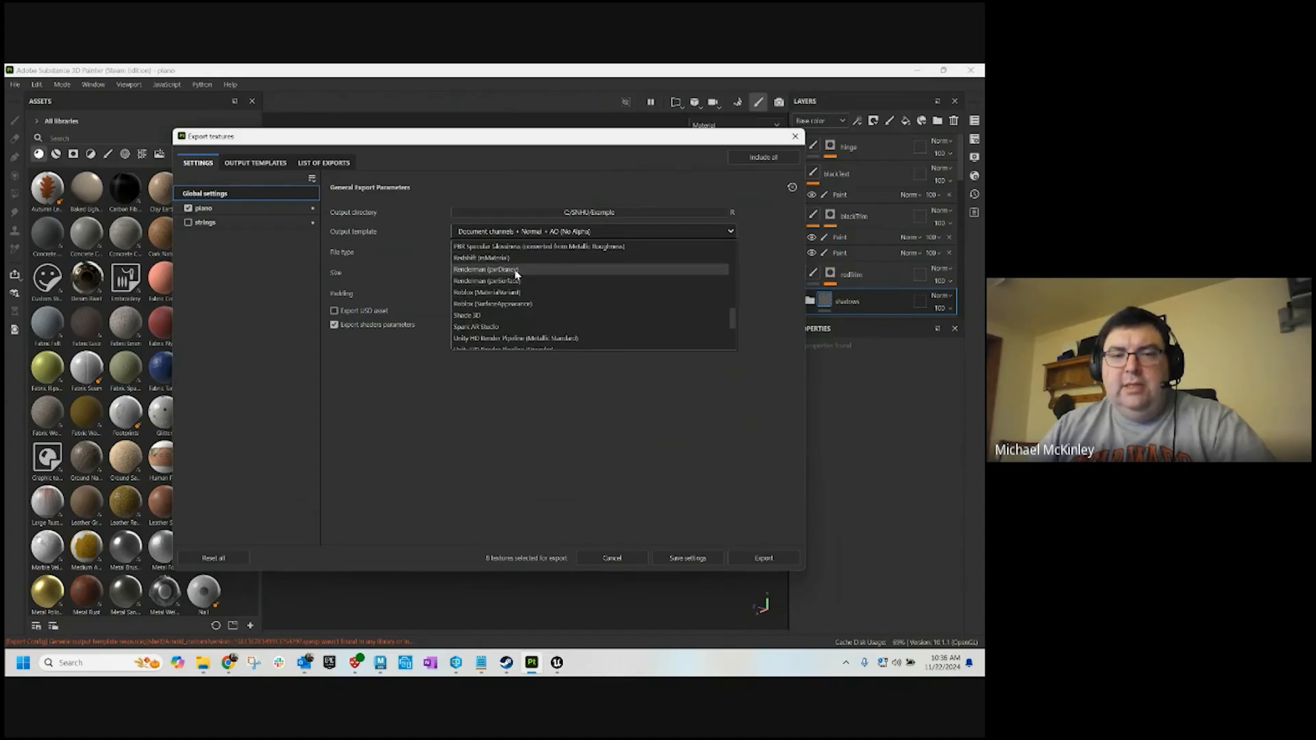
{"action": "scroll", "coordinate": [579, 274], "scroll_direction": "down", "scroll_amount": 1}
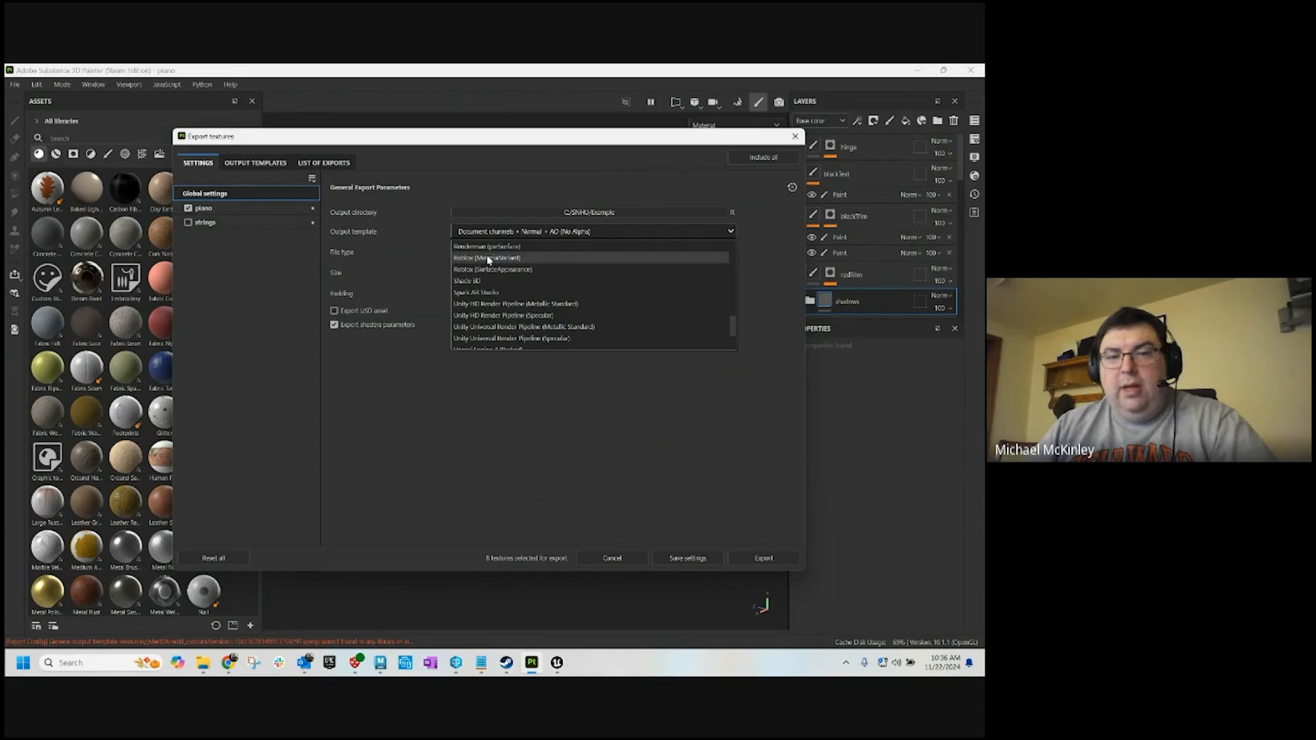
{"action": "scroll", "coordinate": [541, 274], "scroll_direction": "down", "scroll_amount": 2}
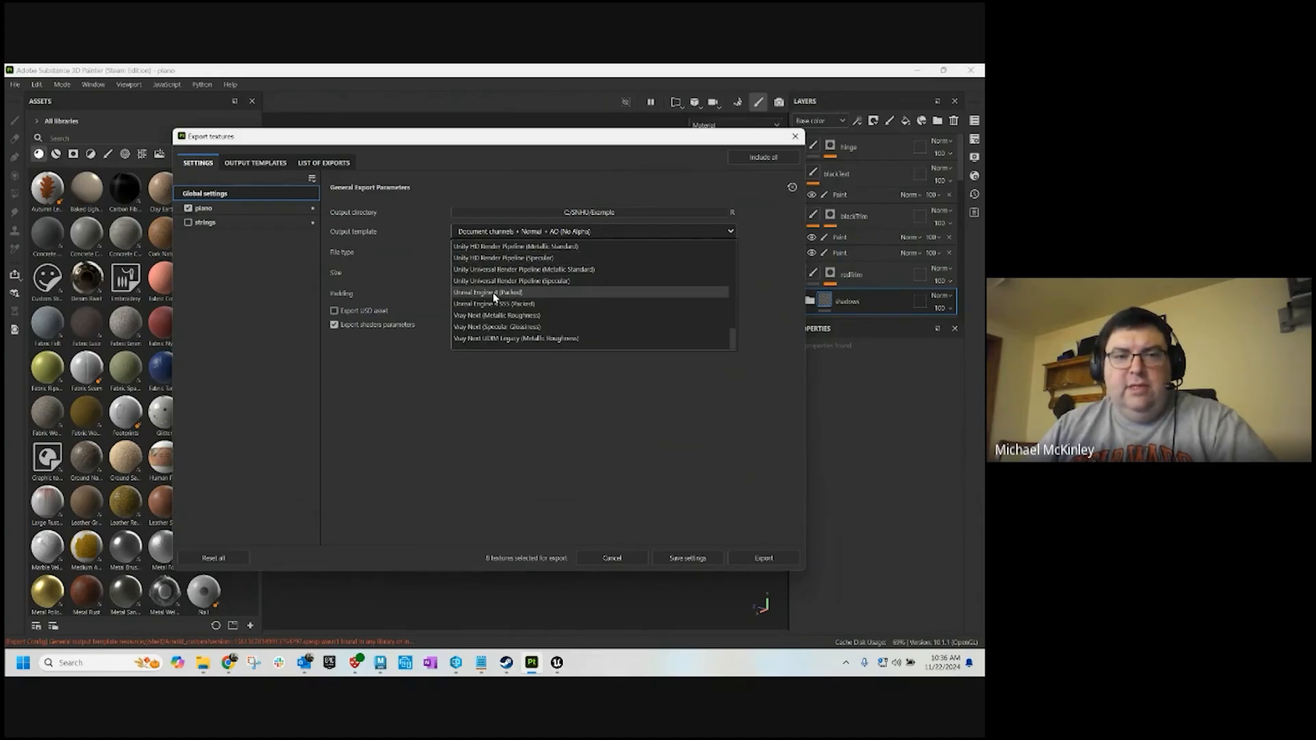
{"action": "scroll", "coordinate": [533, 292], "scroll_direction": "up", "scroll_amount": 1}
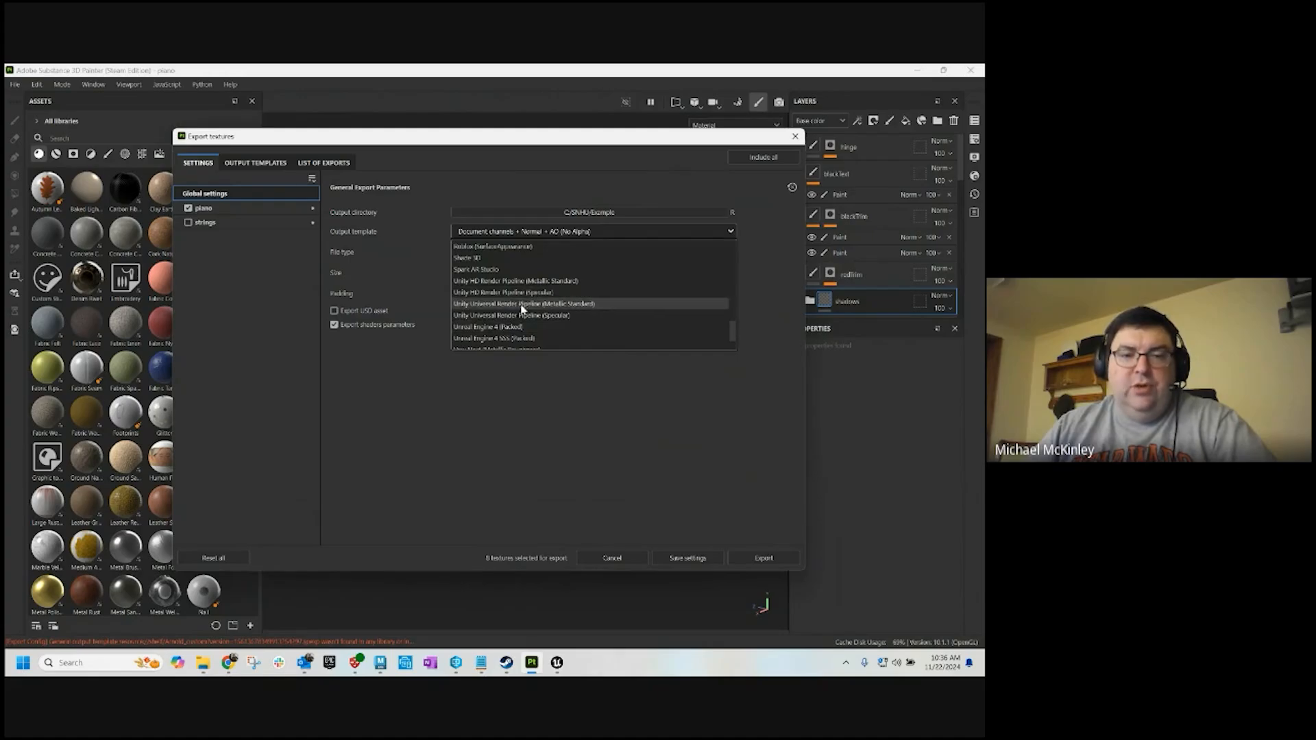
{"action": "scroll", "coordinate": [528, 317], "scroll_direction": "down", "scroll_amount": 1}
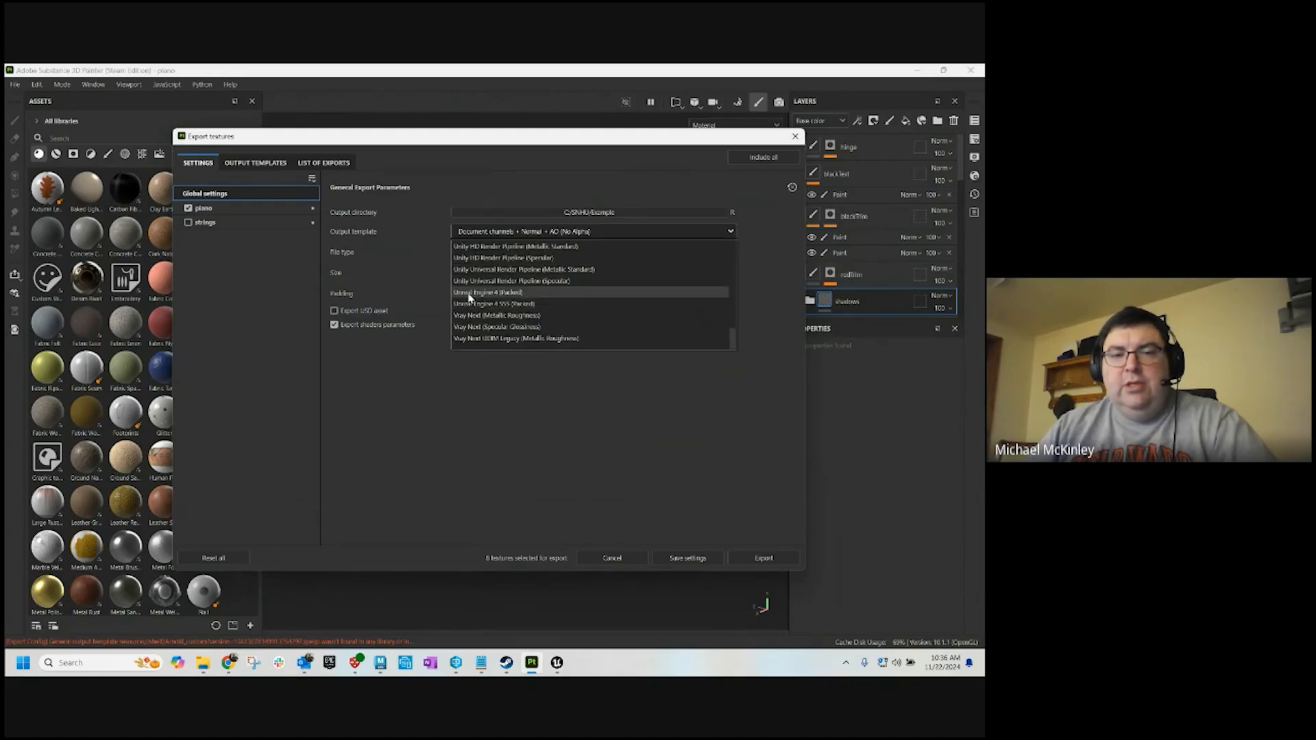
{"action": "left_click", "coordinate": [506, 294]}
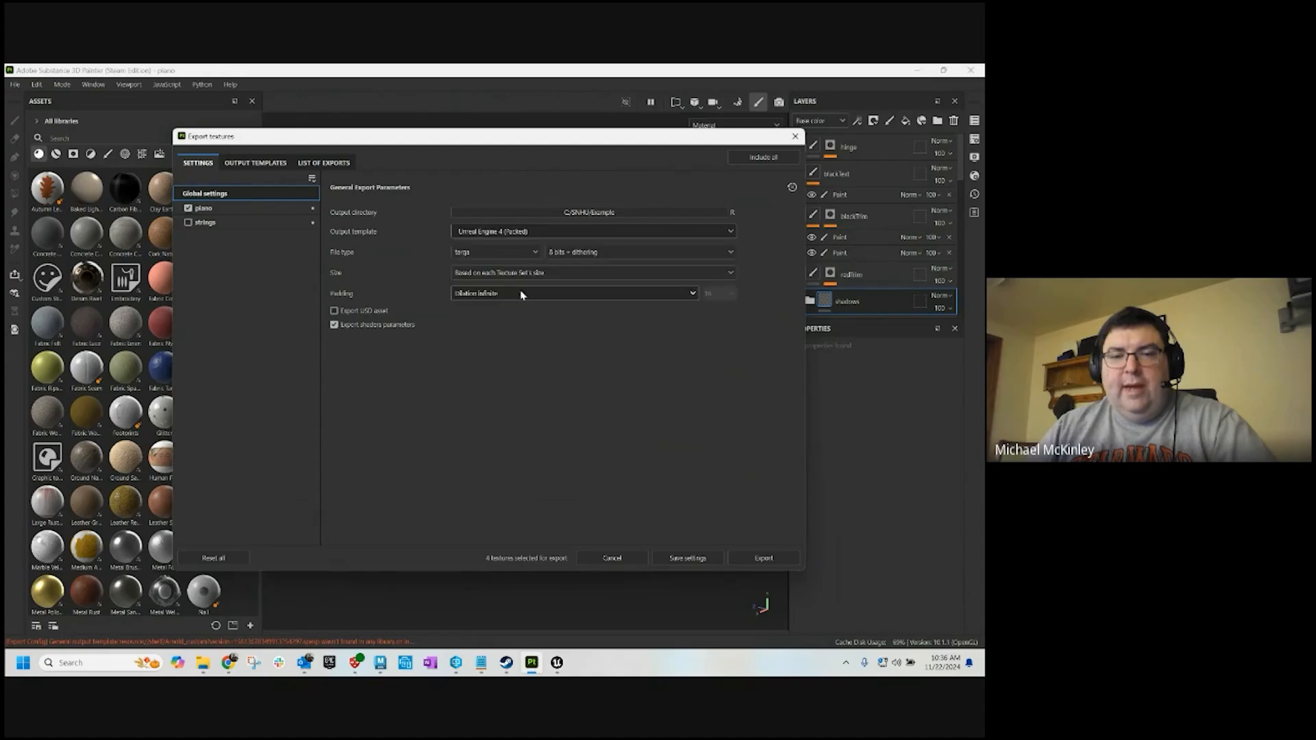
{"action": "left_click", "coordinate": [521, 239]}
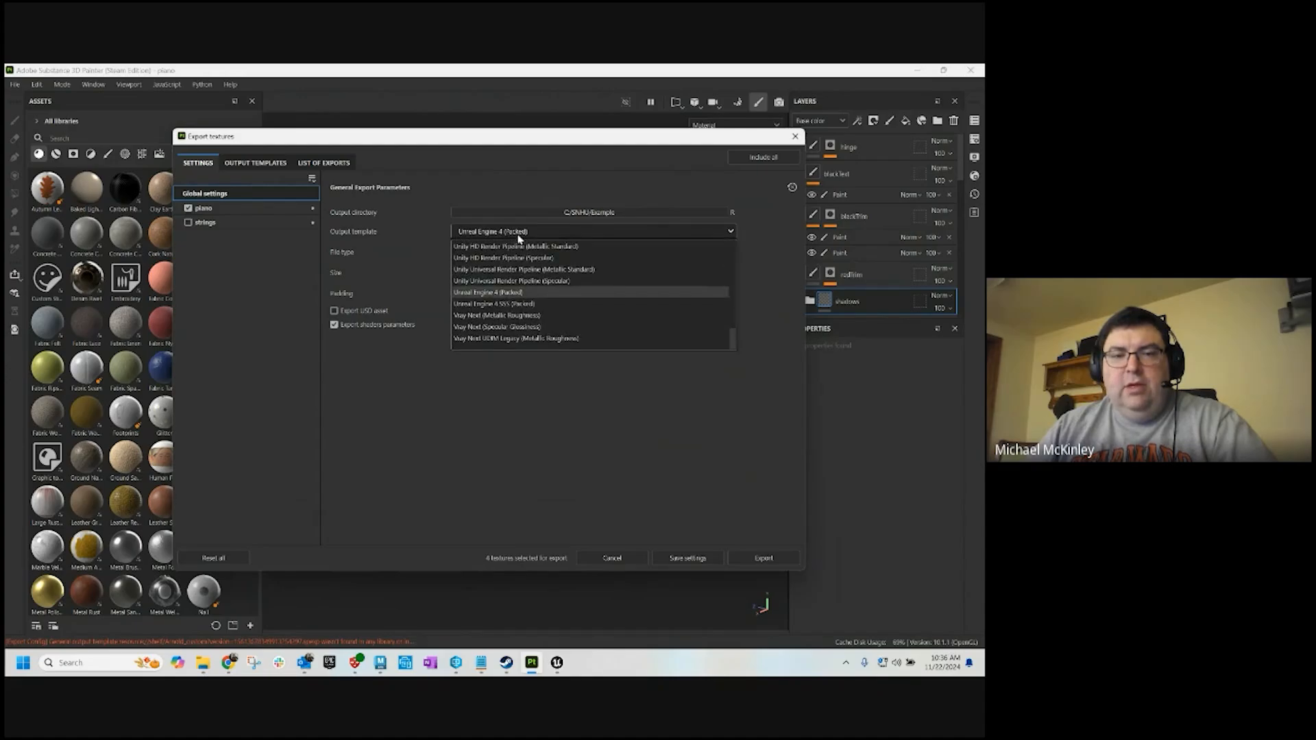
{"action": "left_click", "coordinate": [505, 293]}
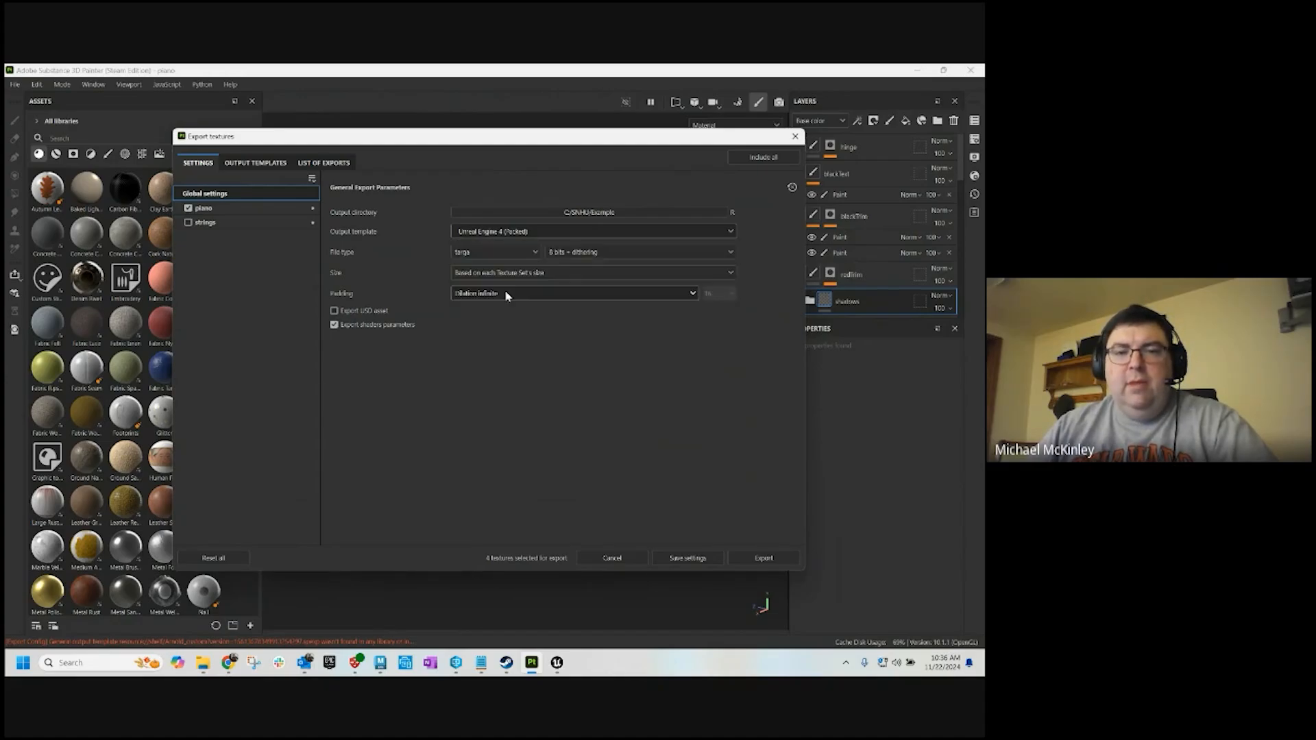
Review the file type and size options for the texture export, keeping targa and the size based on each texture set
{"action": "left_click", "coordinate": [489, 254]}
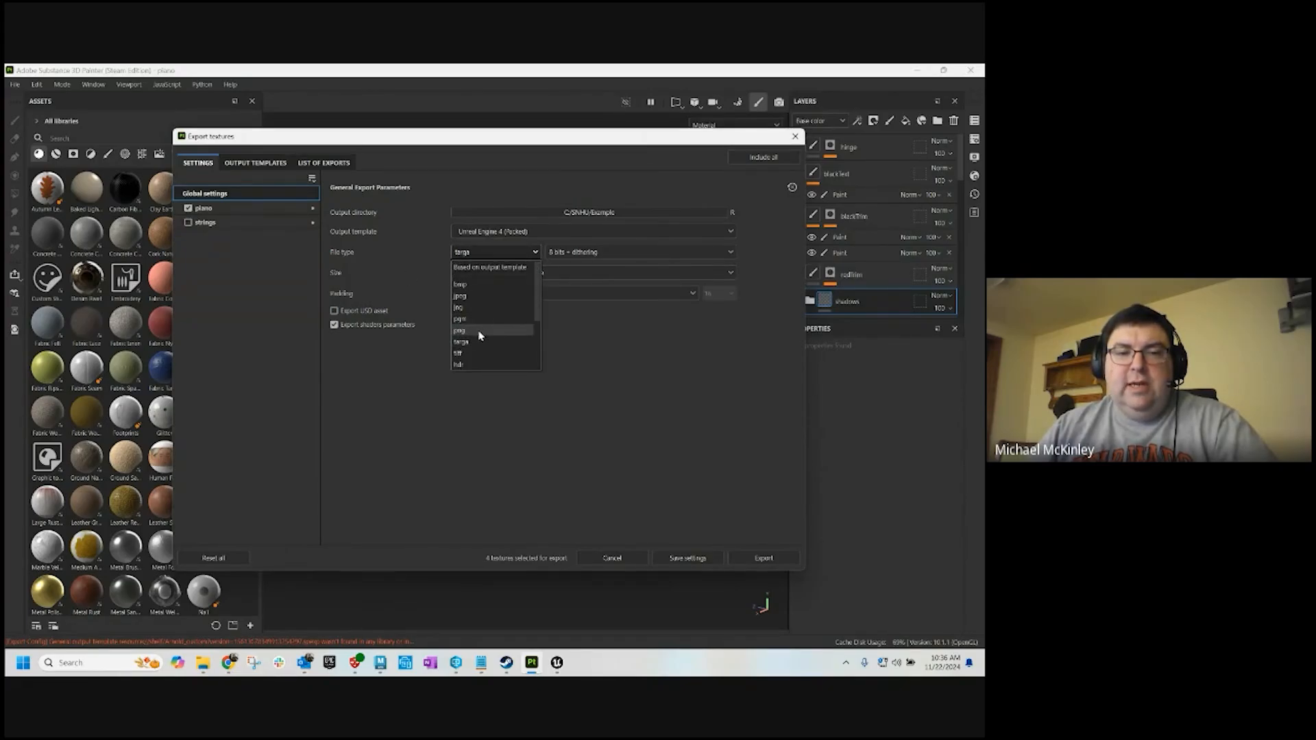
{"action": "scroll", "coordinate": [487, 334], "scroll_direction": "down", "scroll_amount": 3}
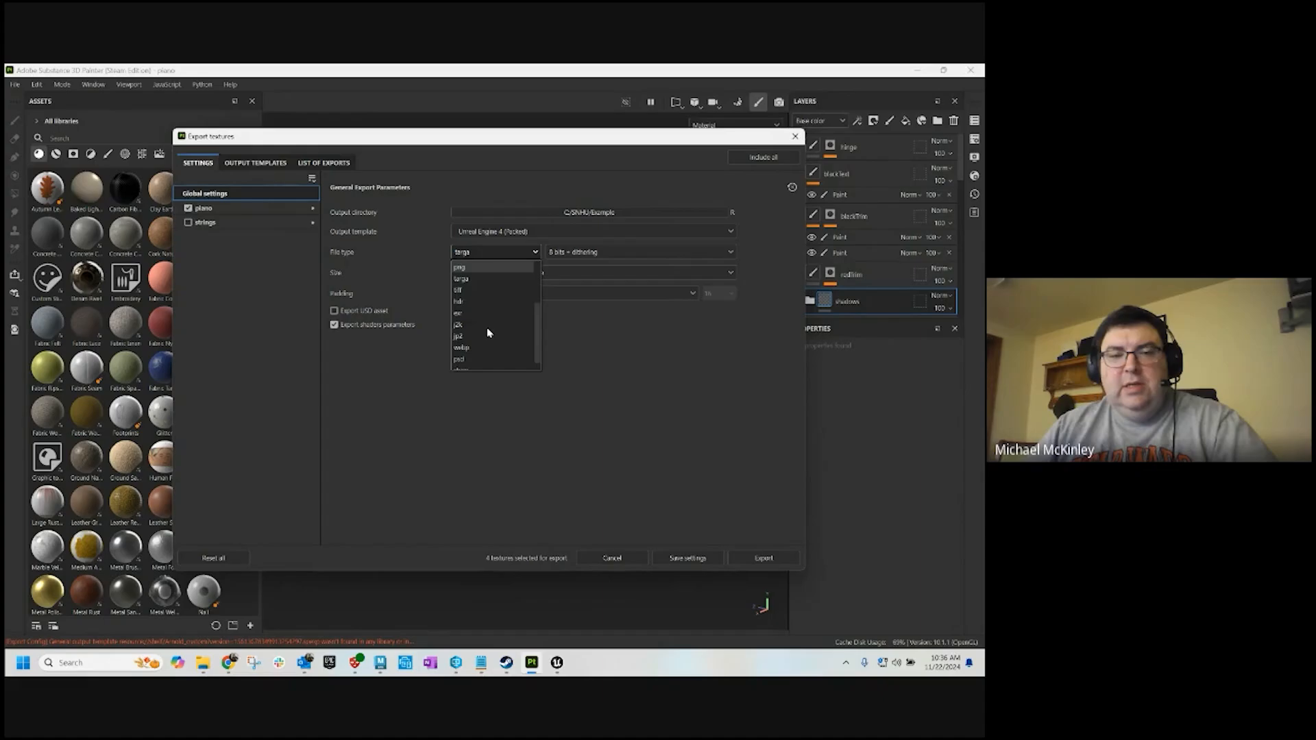
{"action": "scroll", "coordinate": [491, 322], "scroll_direction": "up", "scroll_amount": 3}
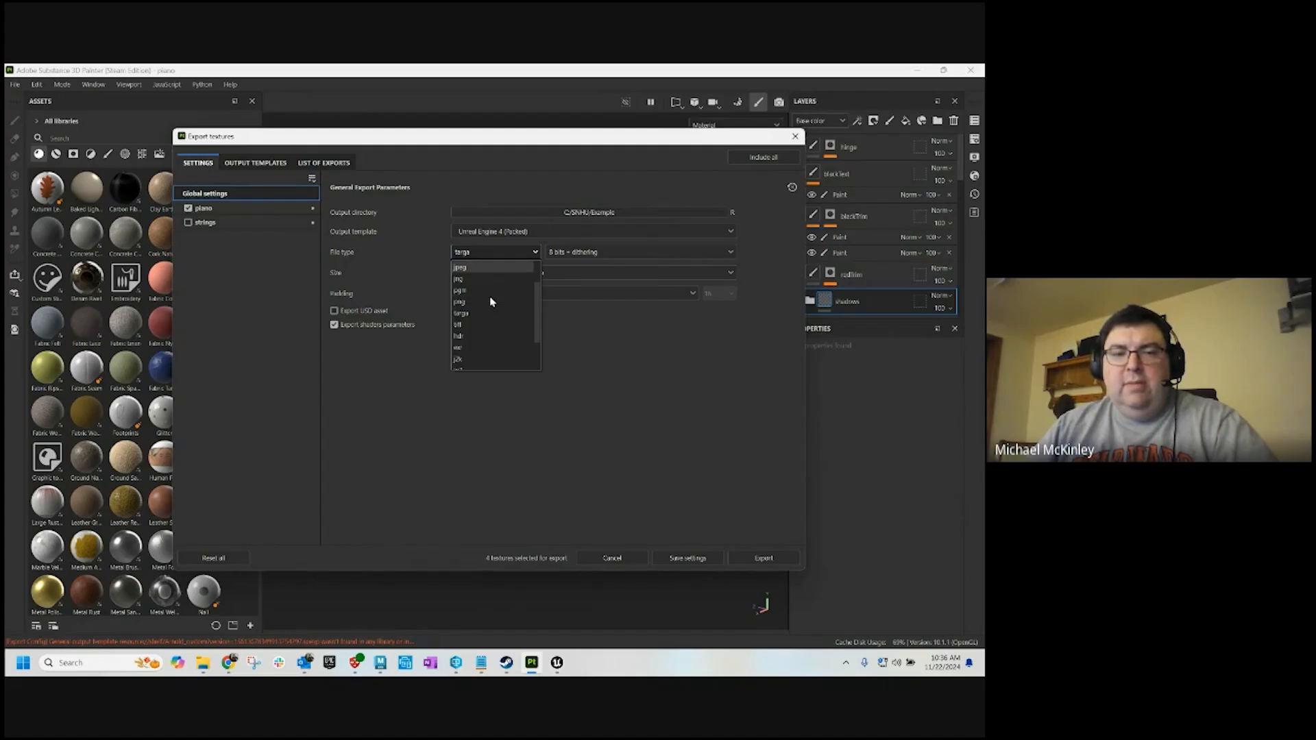
{"action": "key", "text": "Escape"}
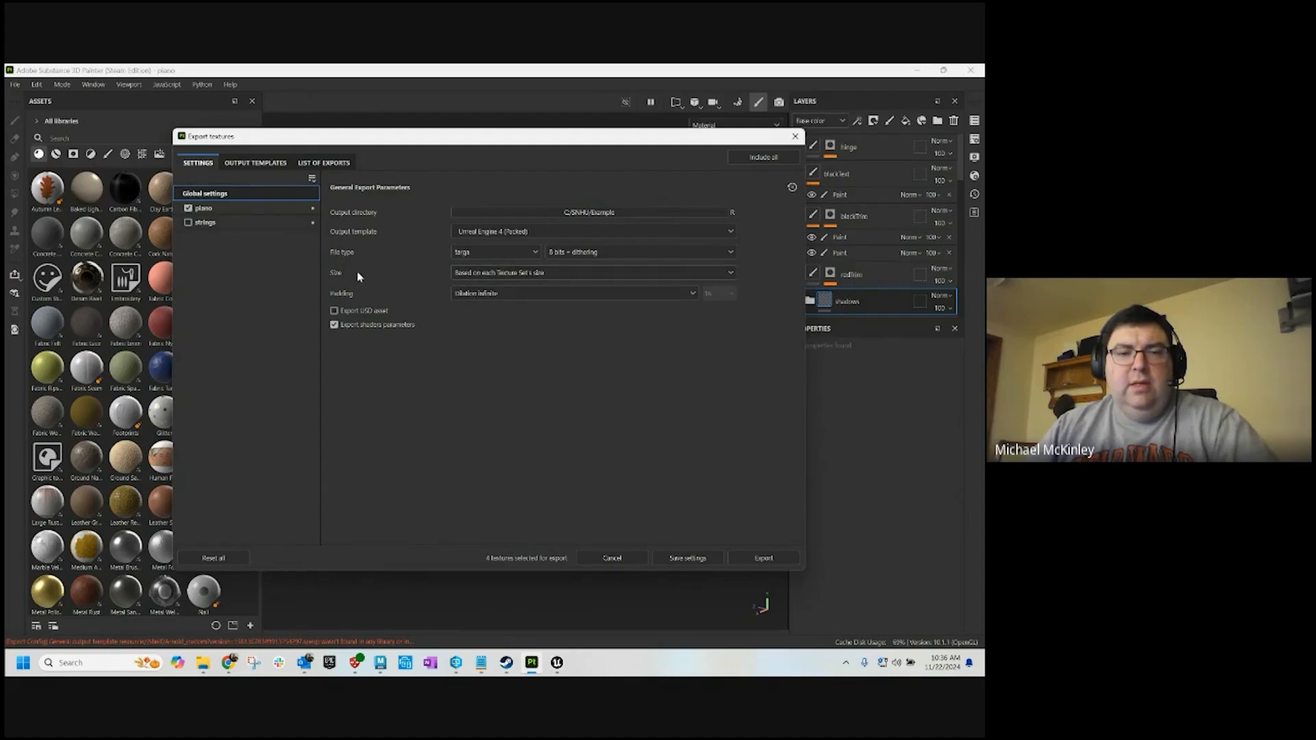
{"action": "left_click", "coordinate": [508, 274]}
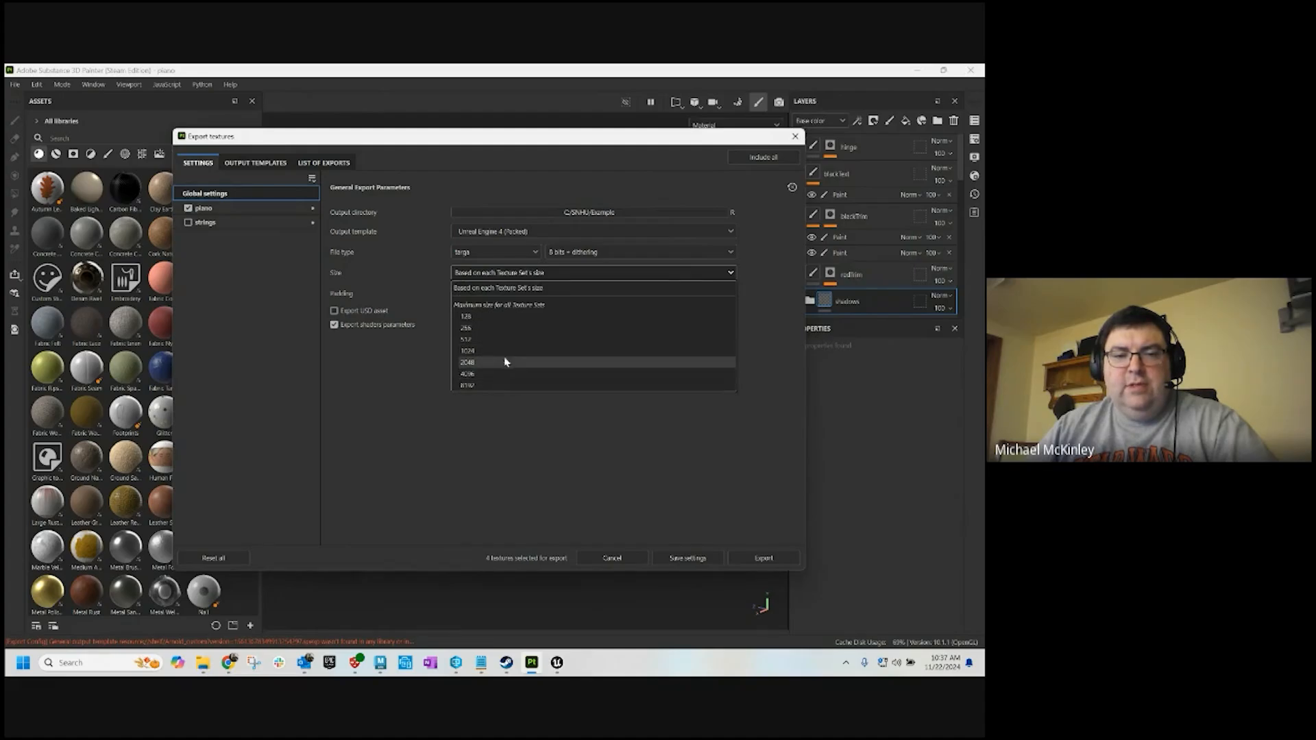
{"action": "left_click", "coordinate": [488, 288]}
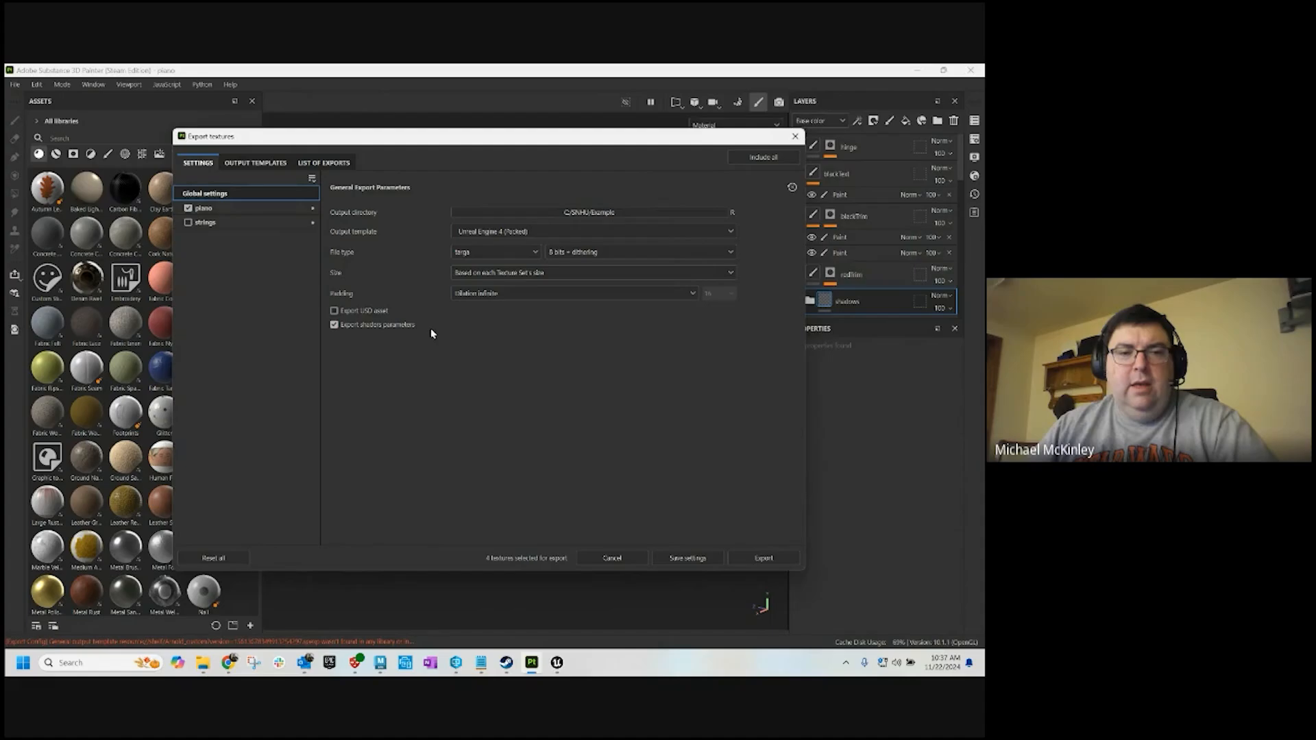
Review the piano texture set's output maps, the list of exports and the project's texture set list
{"action": "left_click", "coordinate": [209, 211]}
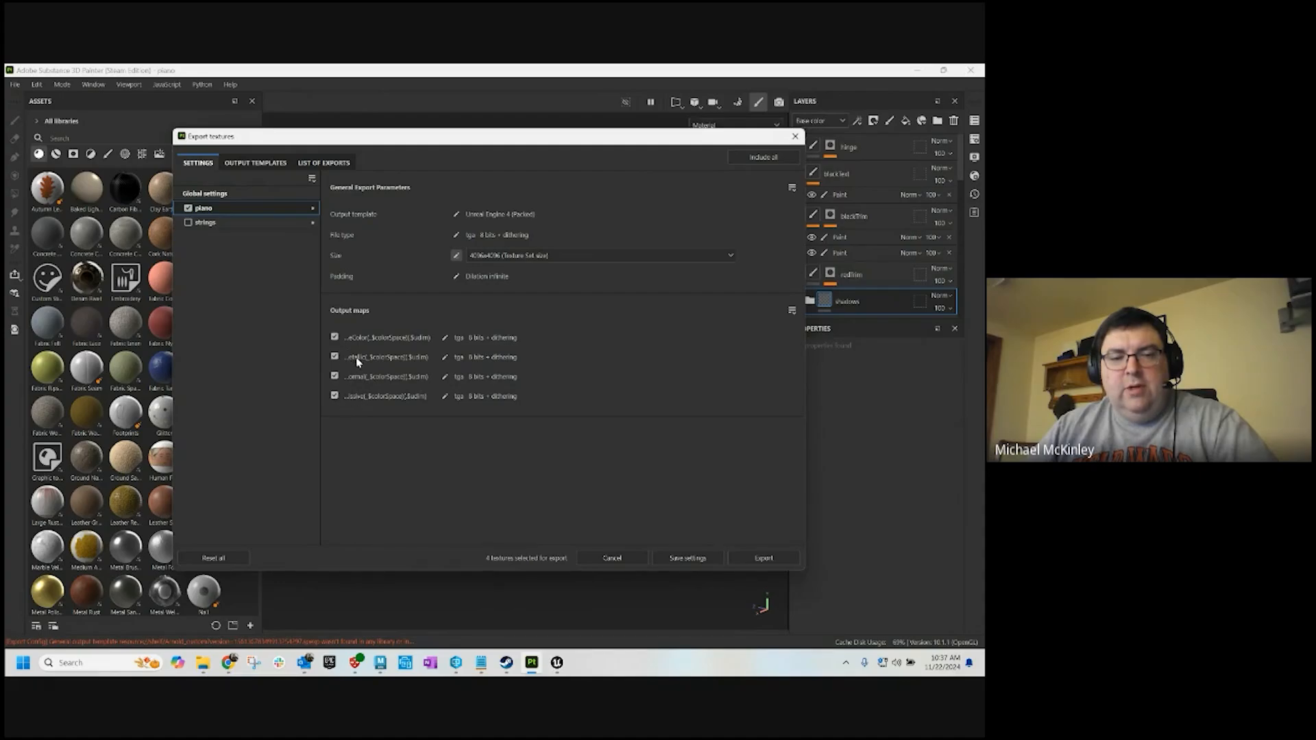
{"action": "left_click", "coordinate": [319, 165]}
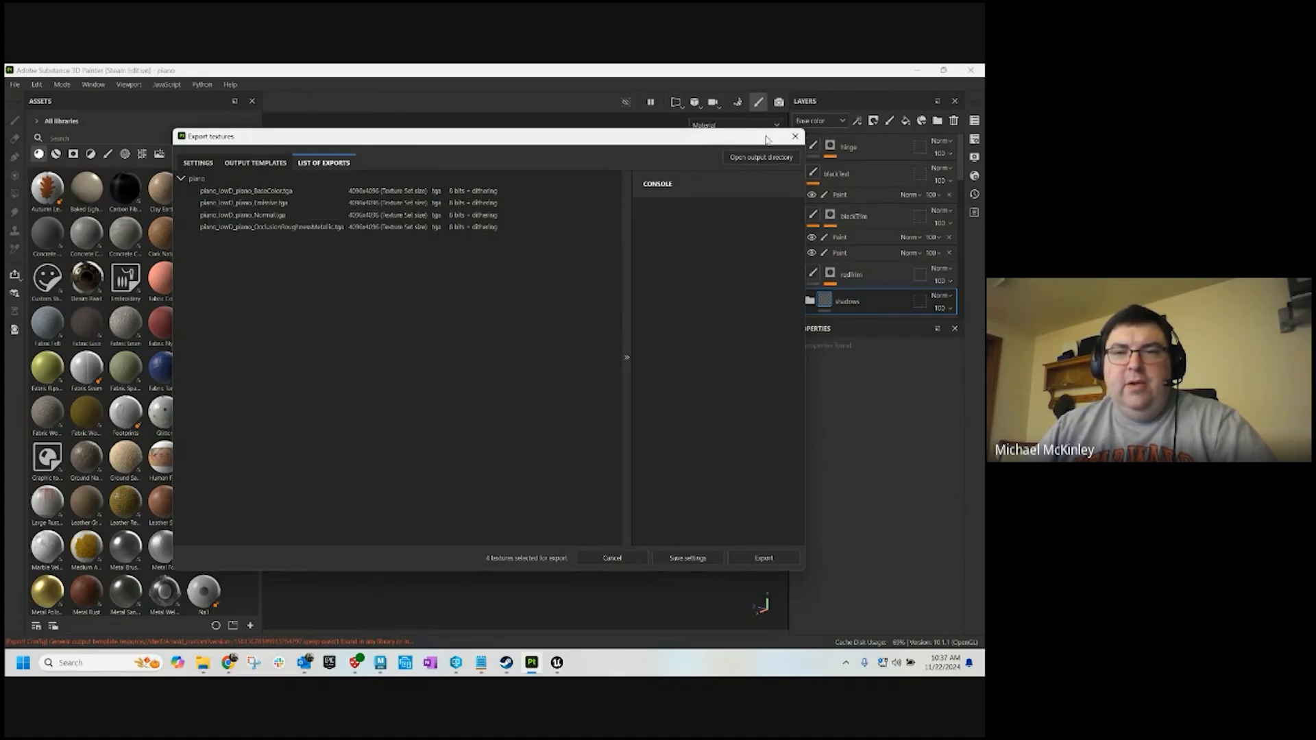
{"action": "left_click", "coordinate": [795, 136]}
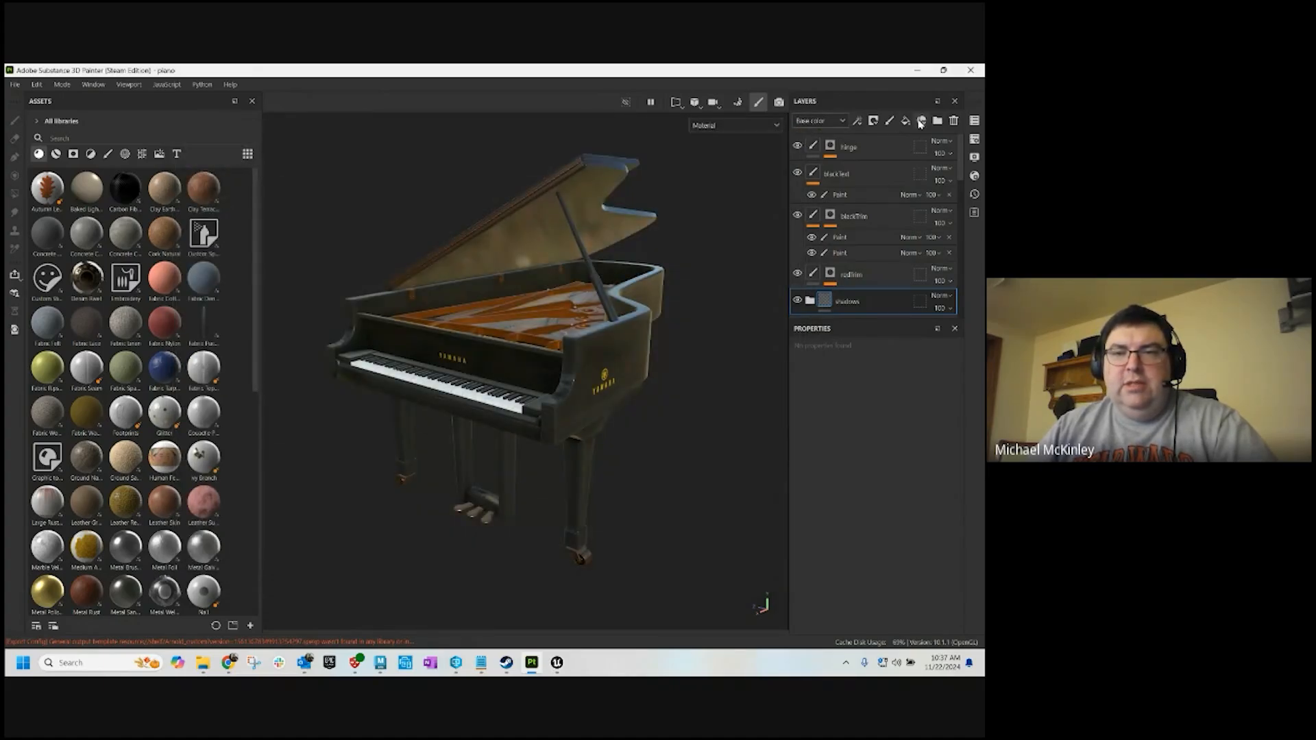
{"action": "left_click", "coordinate": [974, 120]}
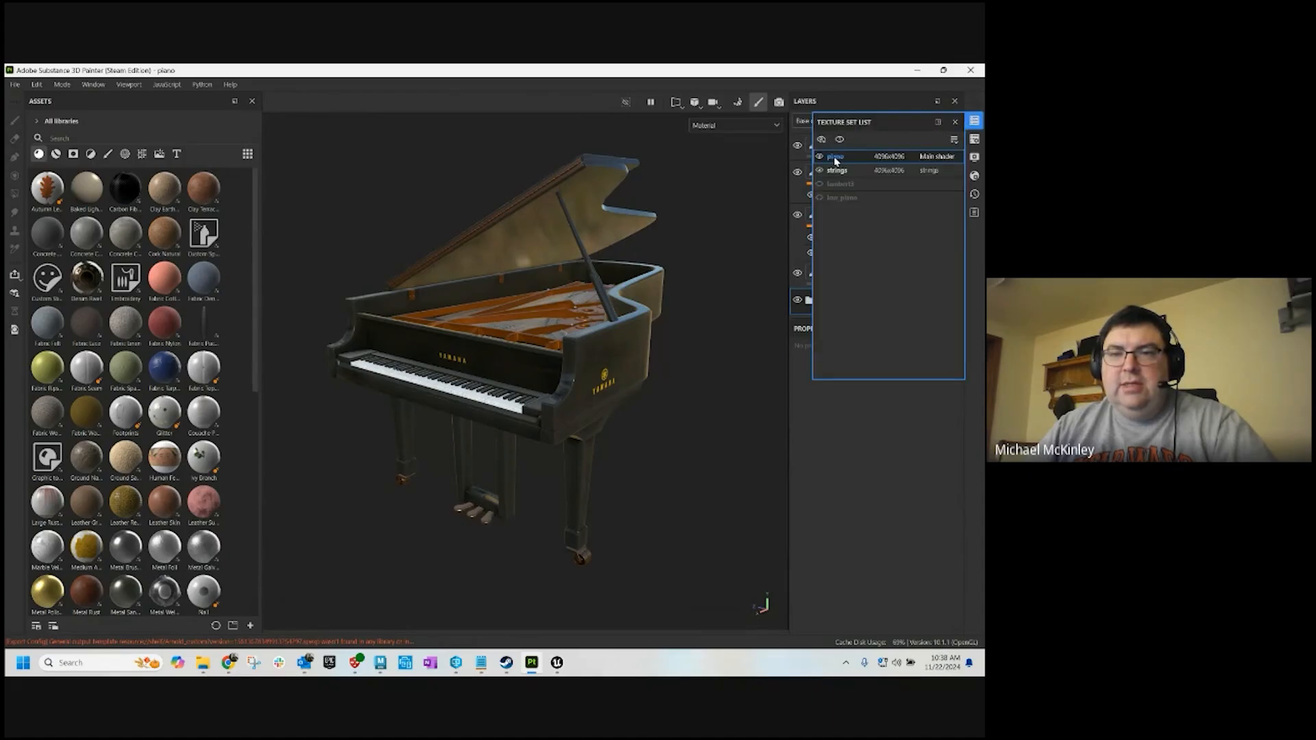
{"action": "left_click", "coordinate": [973, 122]}
Reopen the texture export and set its output directory to C:/SNHU/Example
{"action": "left_click", "coordinate": [16, 85]}
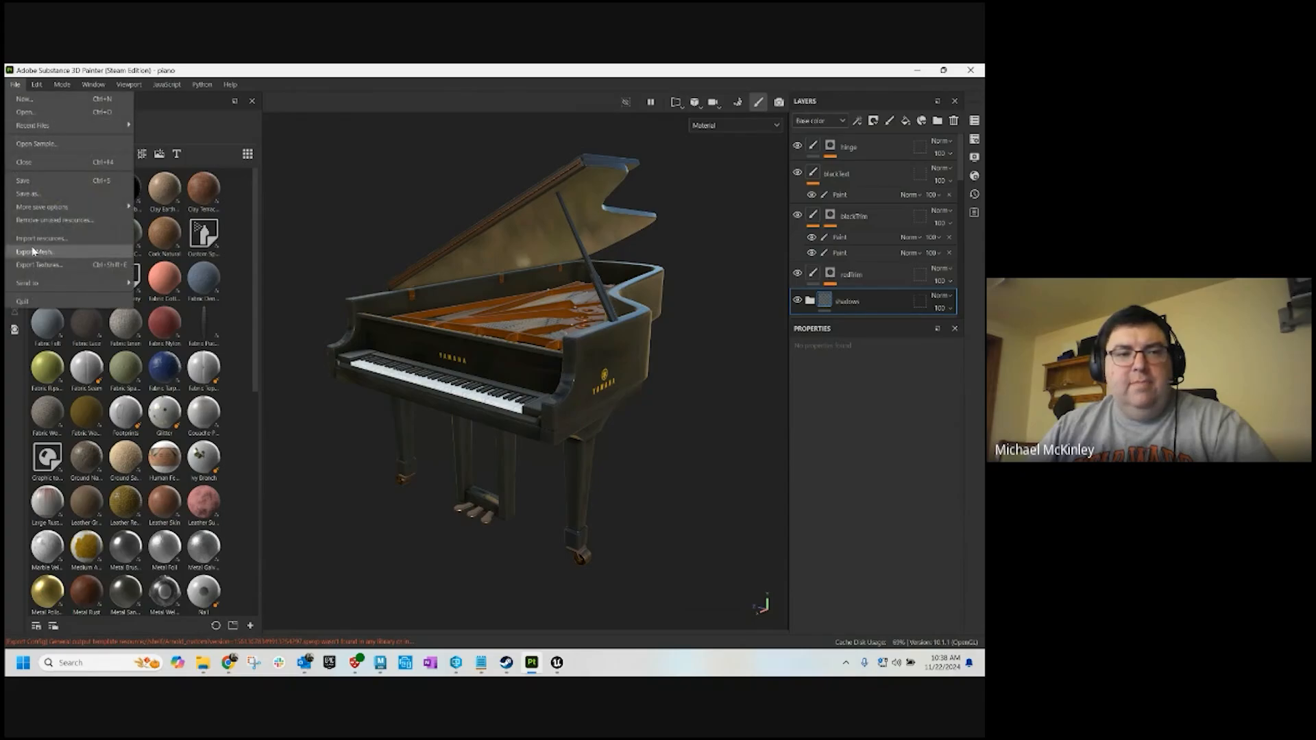
{"action": "left_click", "coordinate": [48, 260]}
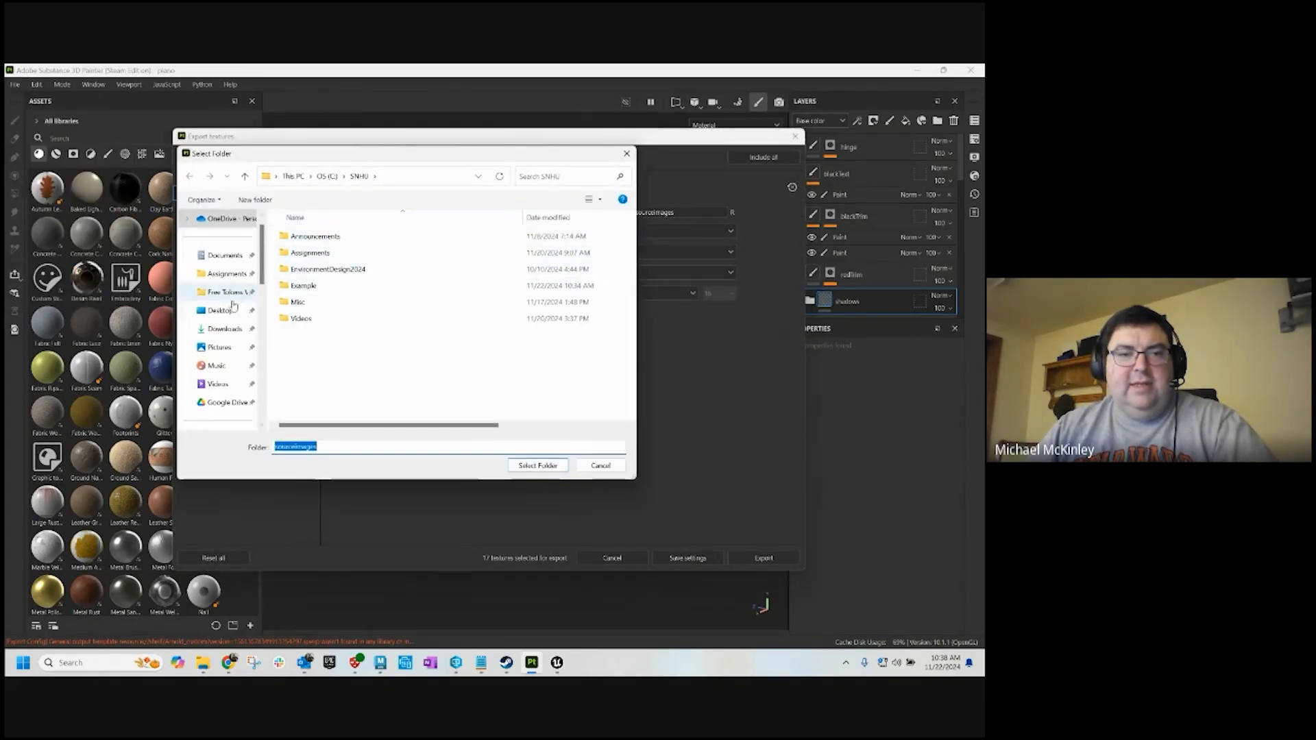
{"action": "left_click", "coordinate": [303, 285]}
{"action": "left_click", "coordinate": [539, 465]}
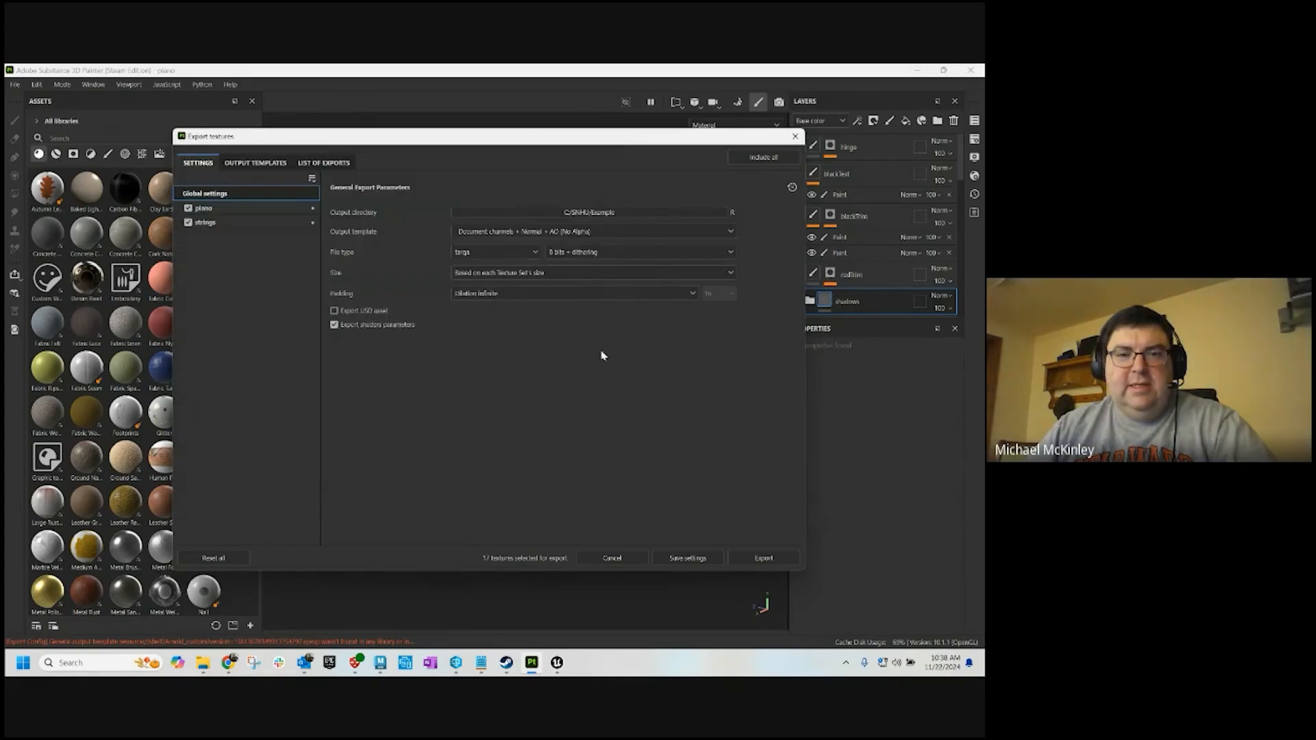
Choose Unreal Engine 4 (Packed) as the output template for the reopened texture export
{"action": "left_click", "coordinate": [545, 232]}
{"action": "scroll", "coordinate": [576, 291], "scroll_direction": "down", "scroll_amount": 3}
{"action": "scroll", "coordinate": [567, 292], "scroll_direction": "down", "scroll_amount": 6}
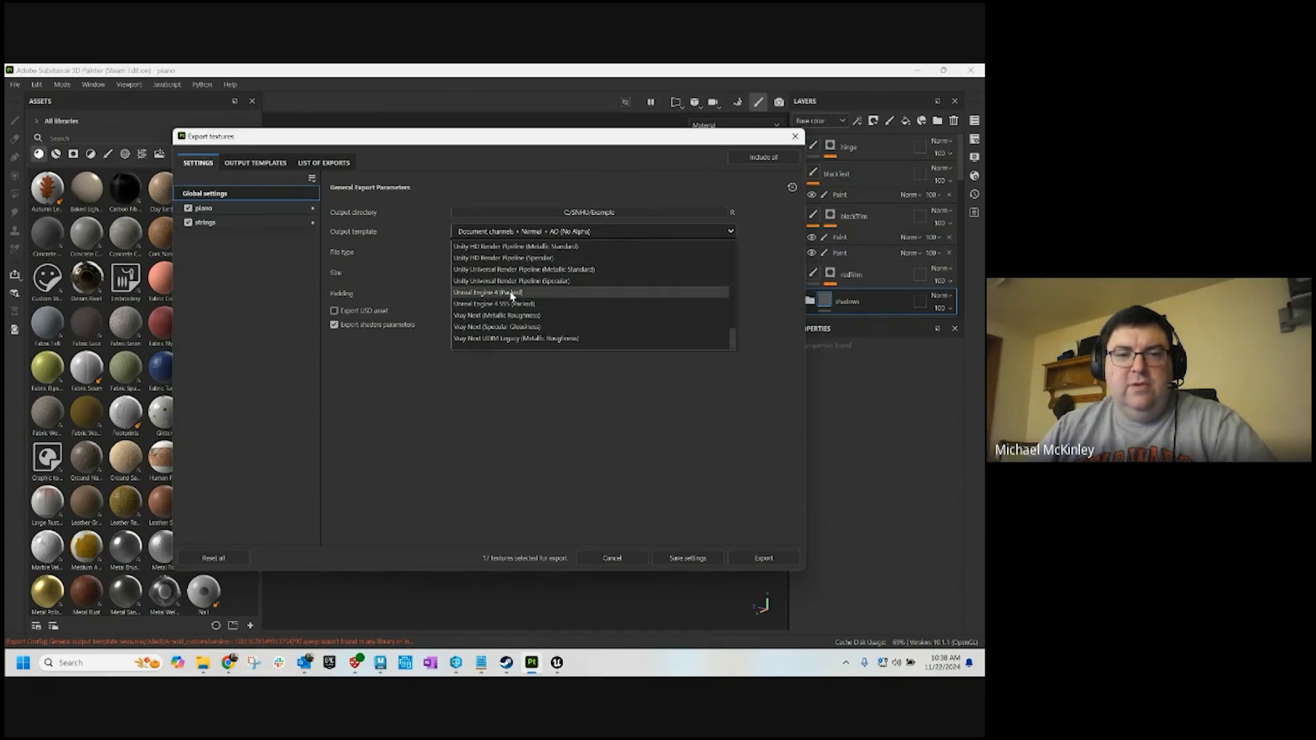
{"action": "left_click", "coordinate": [511, 294]}
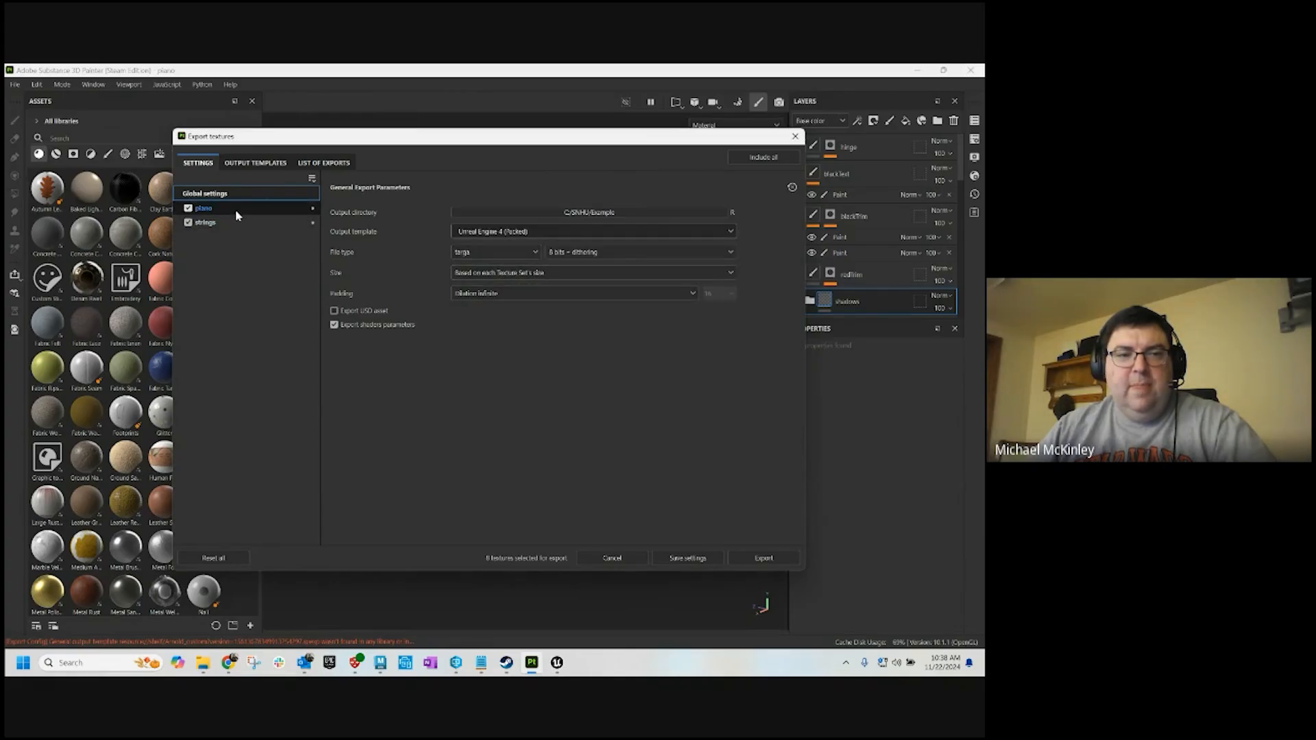
Exclude the strings texture set and export the piano textures
{"action": "left_click", "coordinate": [189, 223]}
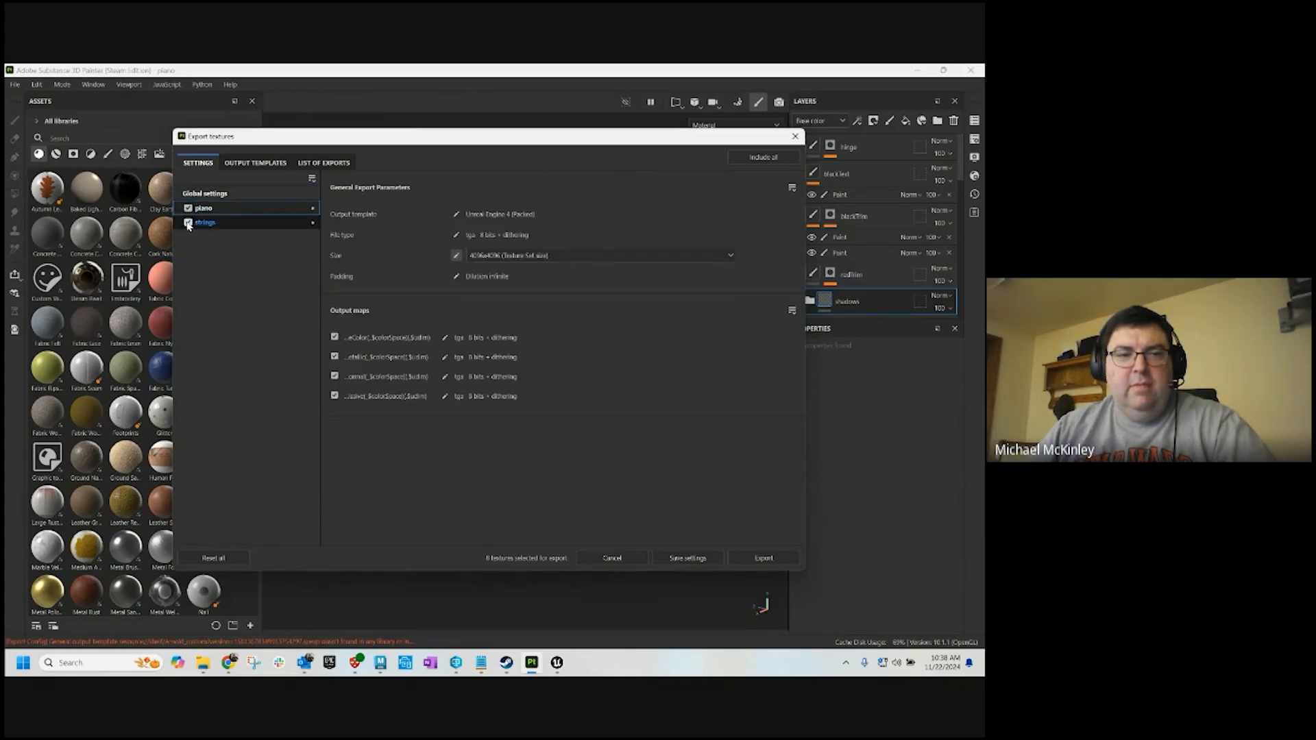
{"action": "left_click", "coordinate": [763, 560]}
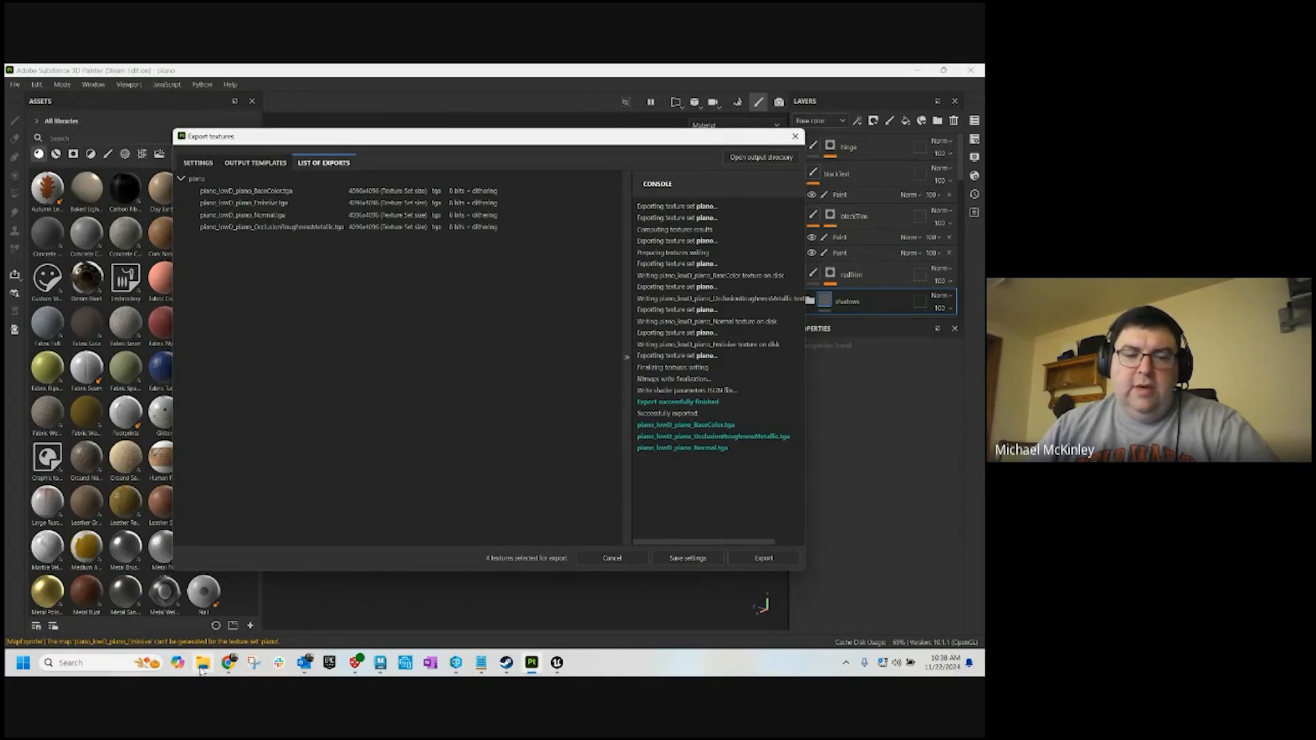
Switch to Unreal Editor, create a folder named Piano2 inside the Piano content folder and open it
{"action": "left_click", "coordinate": [557, 663]}
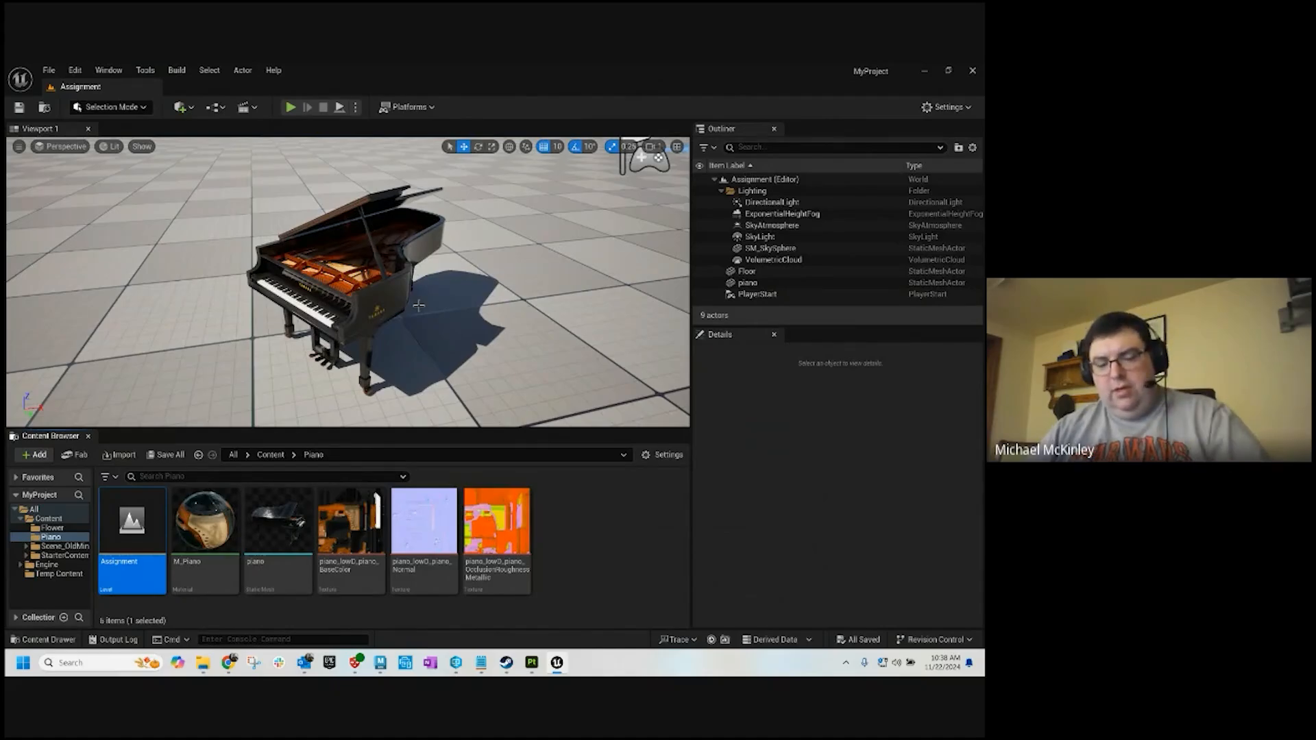
{"action": "right_click_drag", "start_coordinate": [473, 301], "coordinate": [549, 346]}
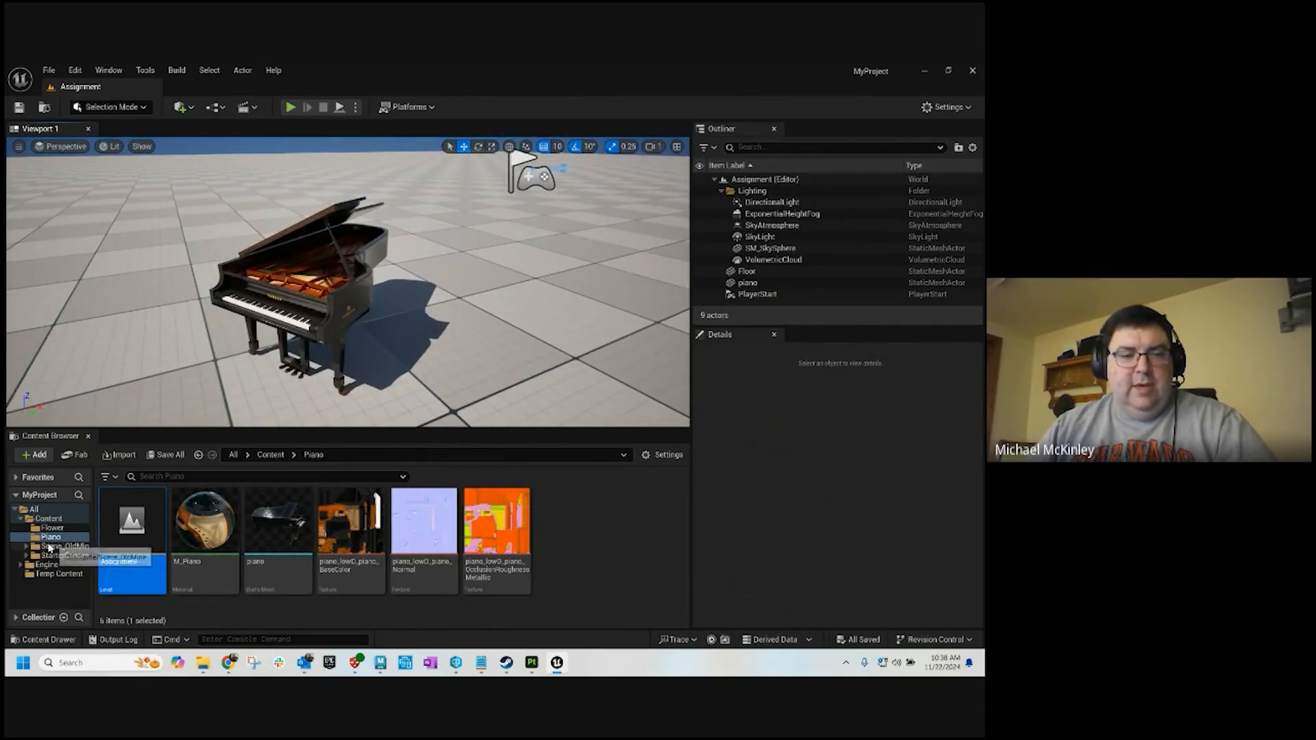
{"action": "left_click", "coordinate": [34, 457]}
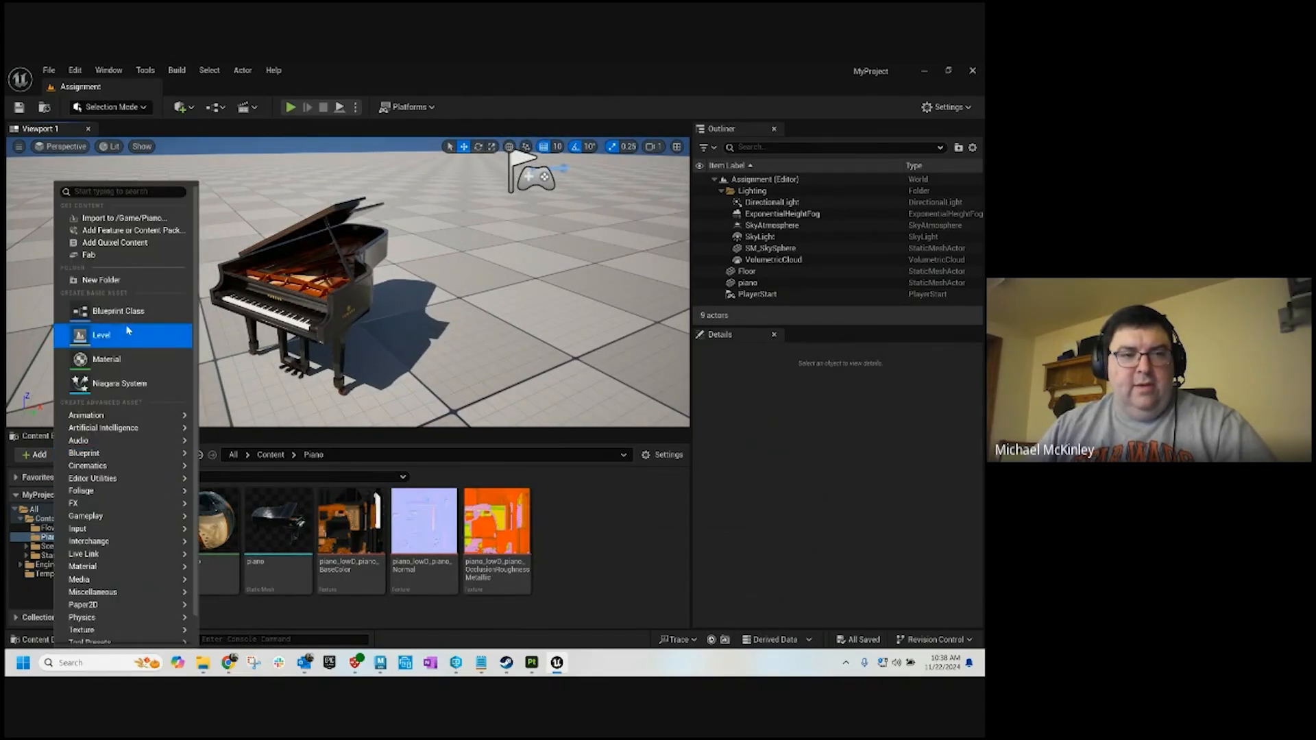
{"action": "left_click", "coordinate": [114, 281]}
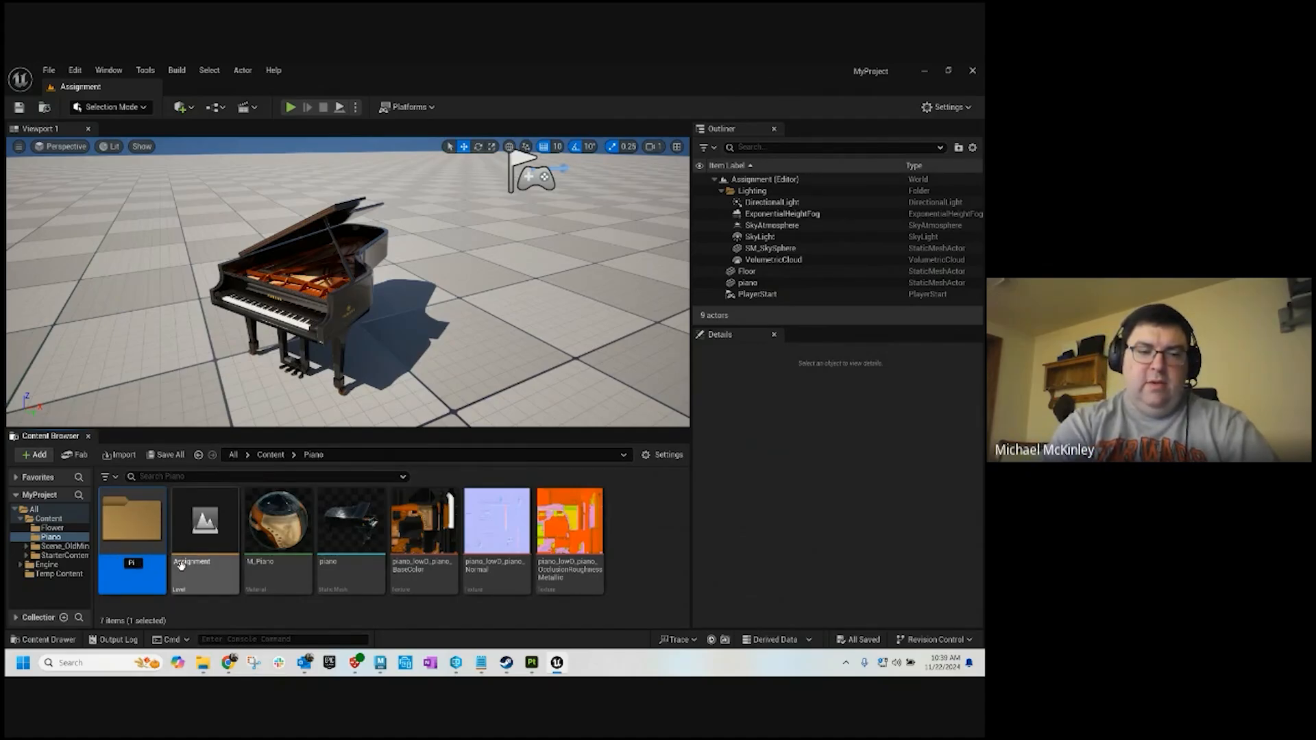
{"action": "type", "text": "Piano2"}
{"action": "double_click", "coordinate": [135, 543]}
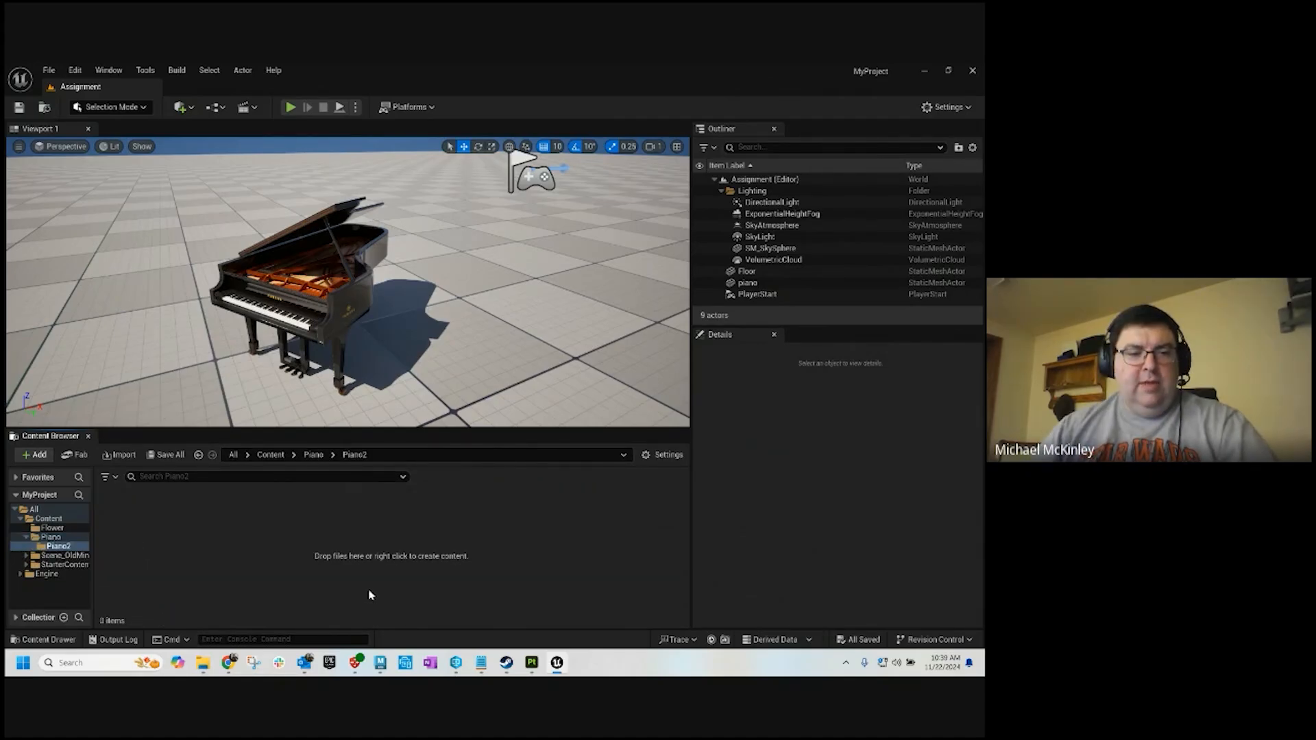
Choose piano.fbx from C:/SNHU/Example for import into the Piano2 folder
{"action": "left_click", "coordinate": [28, 456]}
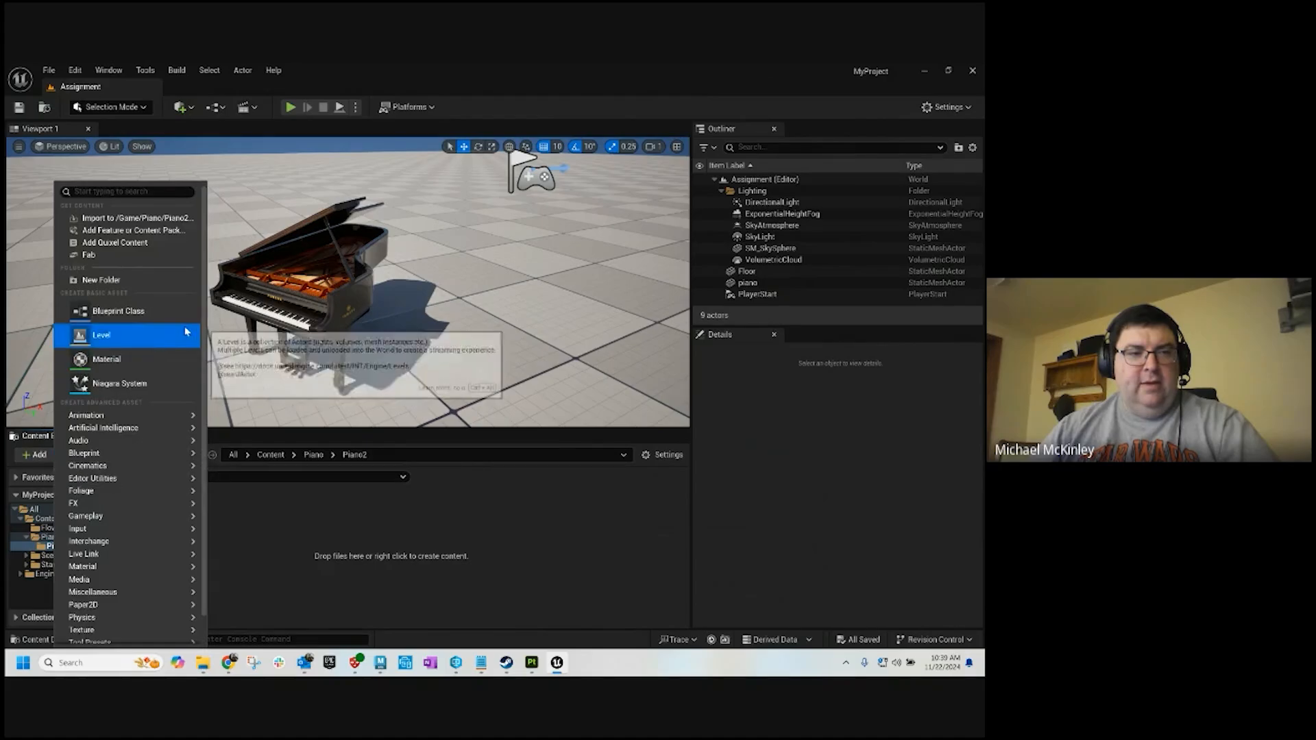
{"action": "left_click", "coordinate": [115, 219]}
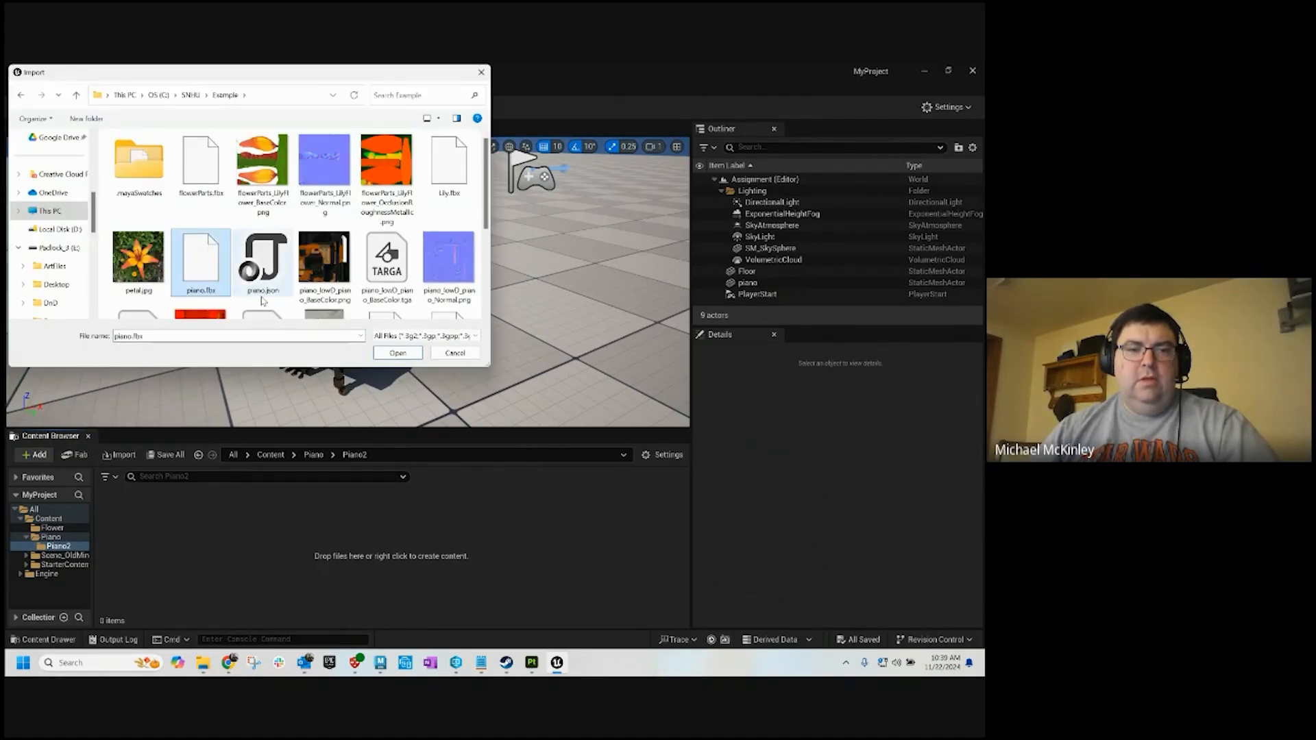
{"action": "left_click", "coordinate": [398, 353]}
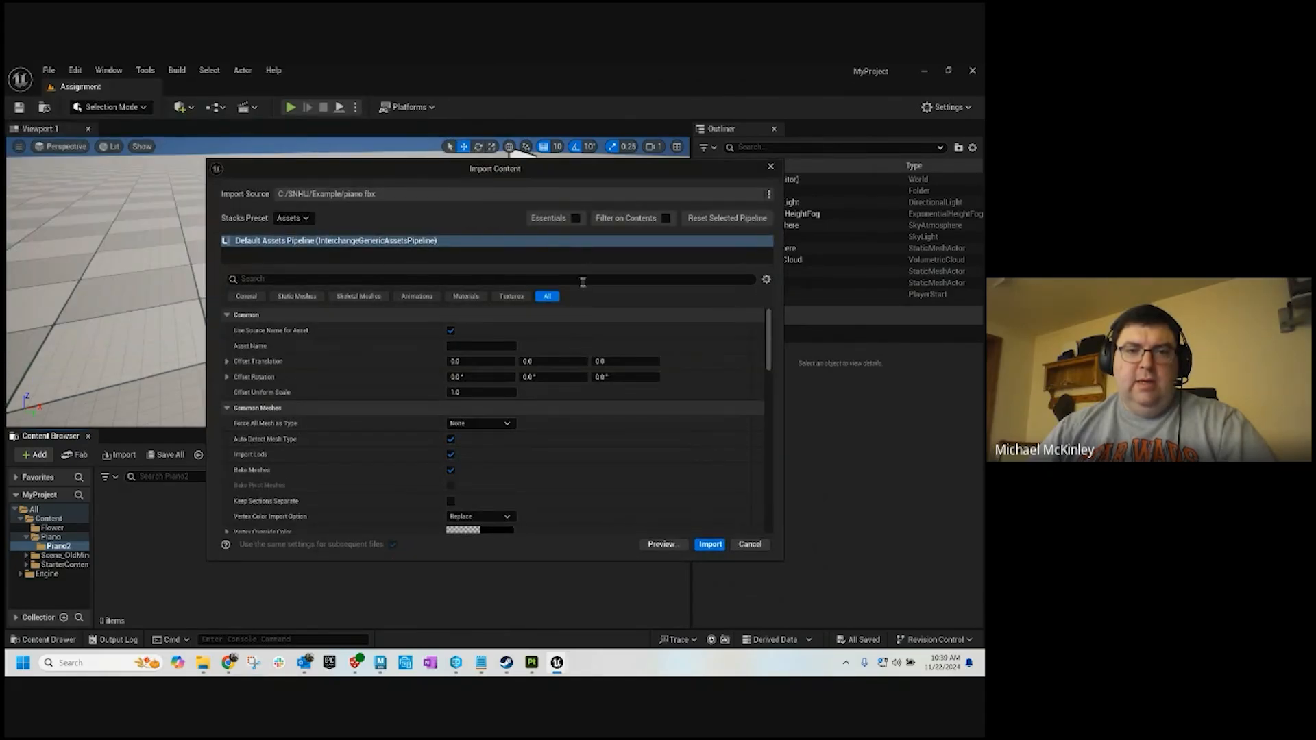
Disable Import Materials and Import Textures in the import settings for piano.fbx
{"action": "left_click_drag", "start_coordinate": [508, 176], "coordinate": [461, 156]}
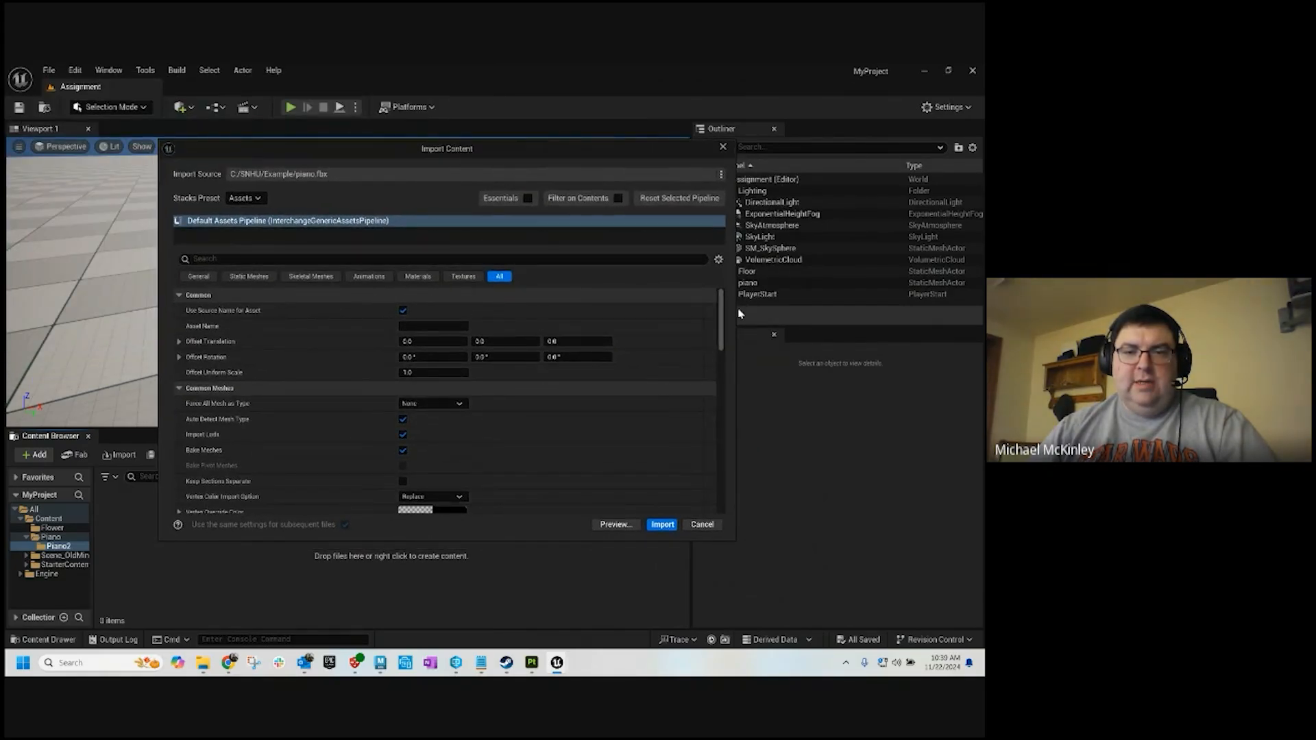
{"action": "scroll", "coordinate": [344, 362], "scroll_direction": "down", "scroll_amount": 2}
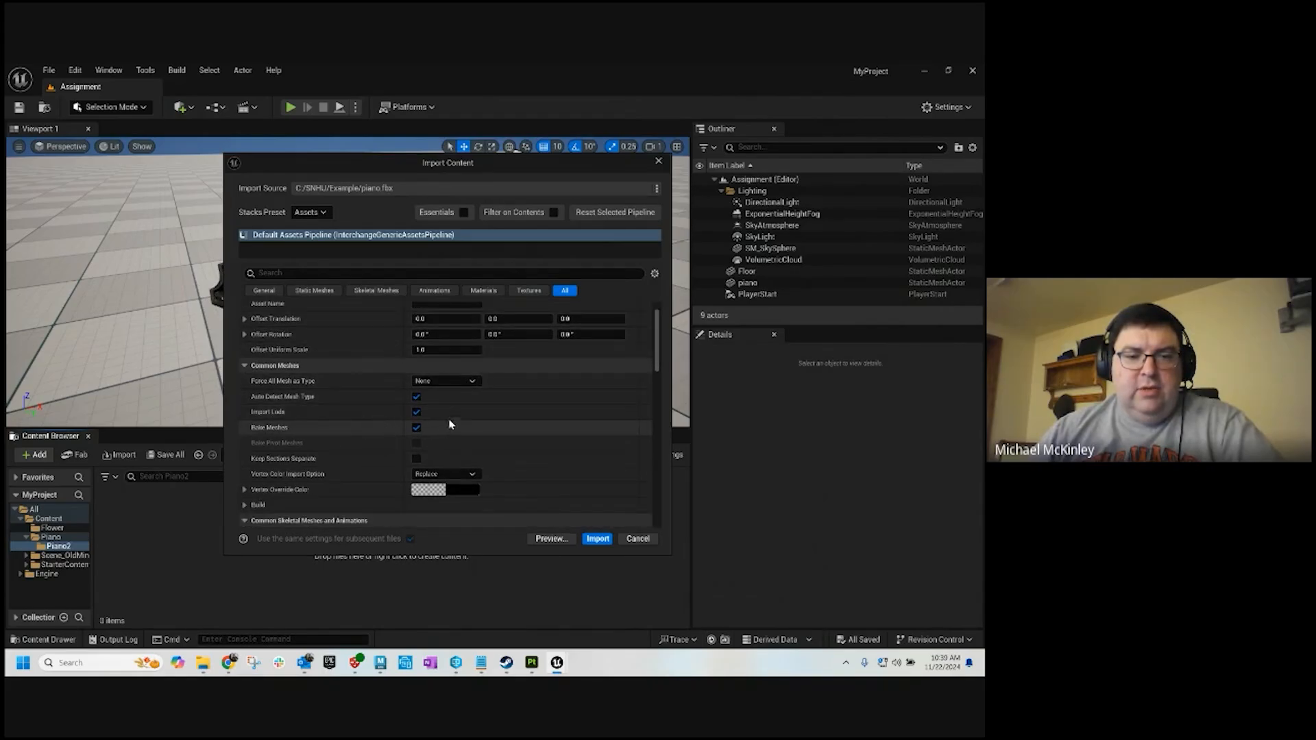
{"action": "scroll", "coordinate": [525, 409], "scroll_direction": "down", "scroll_amount": 6}
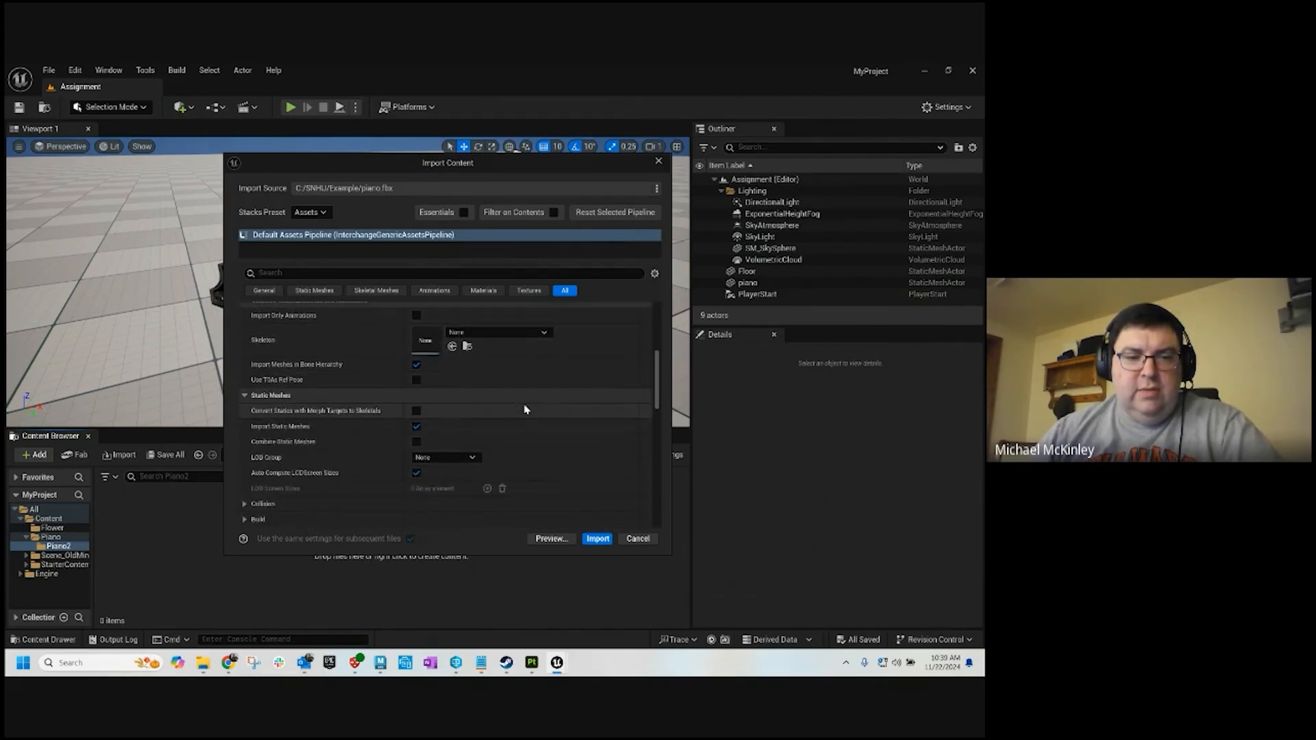
{"action": "scroll", "coordinate": [525, 409], "scroll_direction": "down", "scroll_amount": 5}
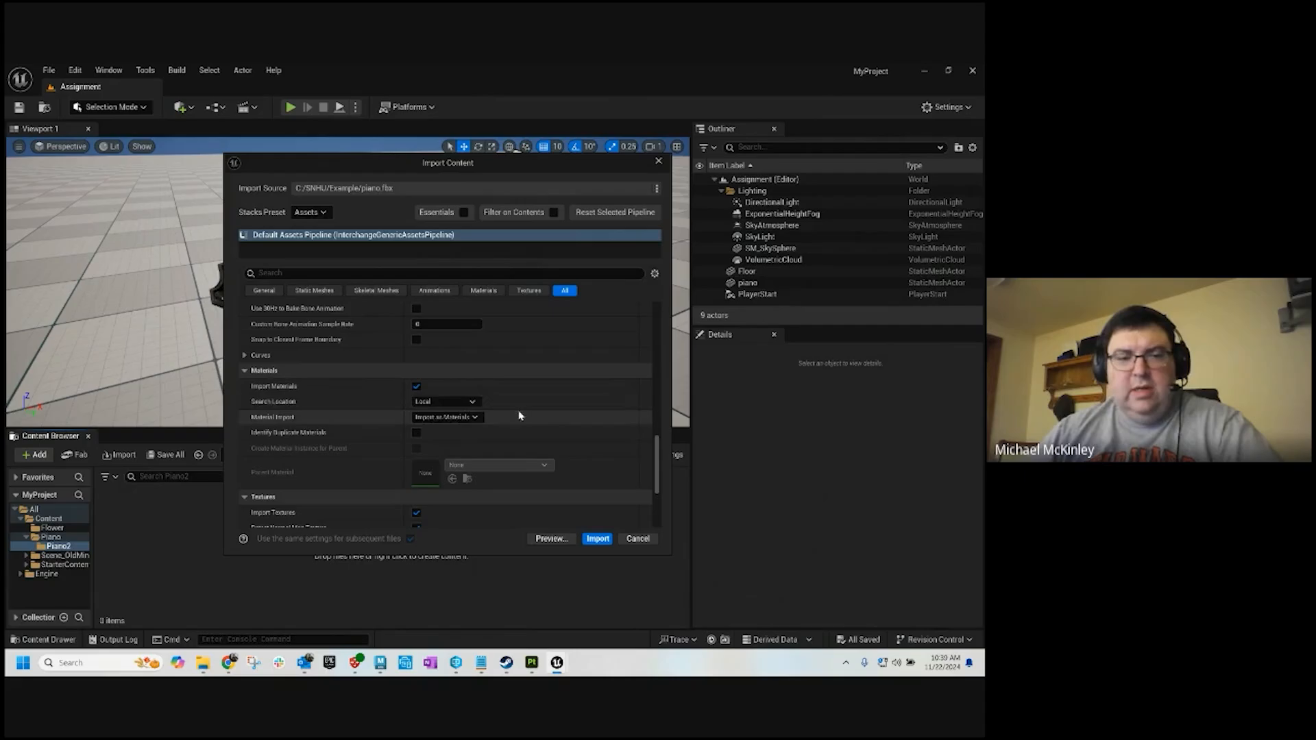
{"action": "left_click", "coordinate": [416, 388]}
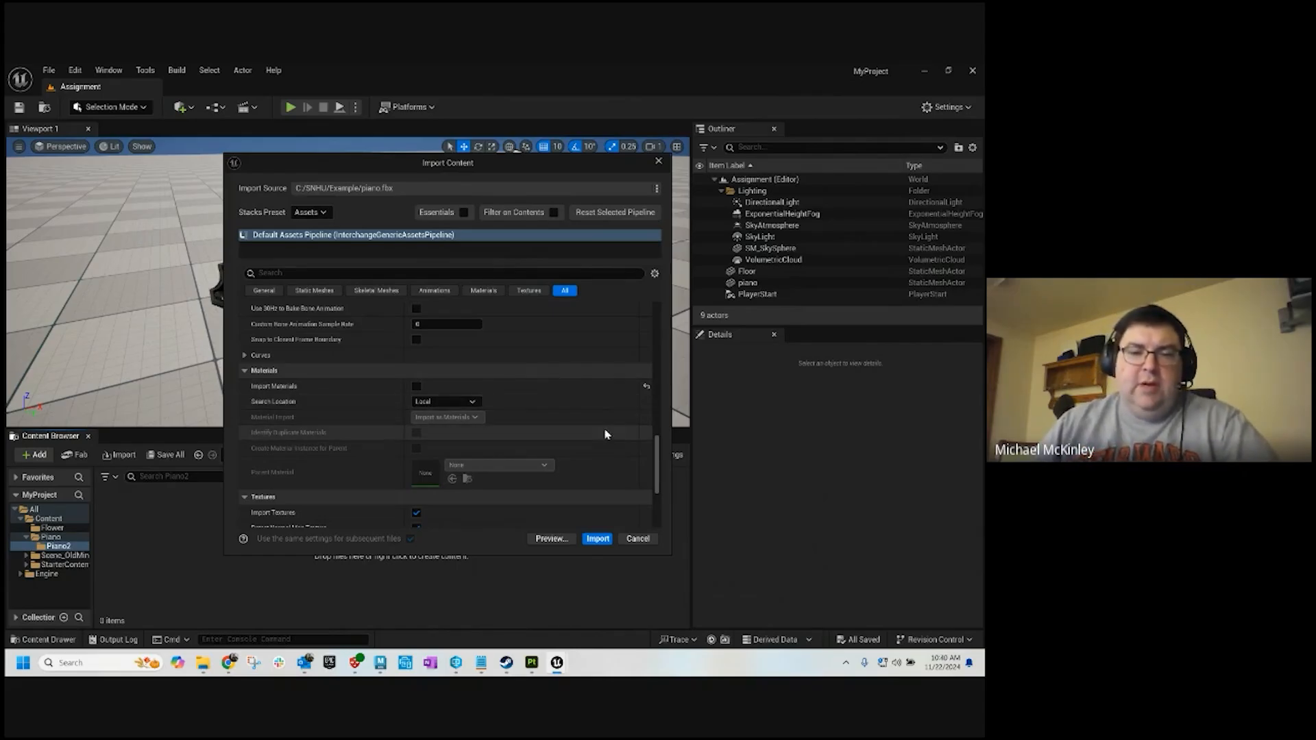
{"action": "left_click_drag", "start_coordinate": [659, 466], "coordinate": [658, 470]}
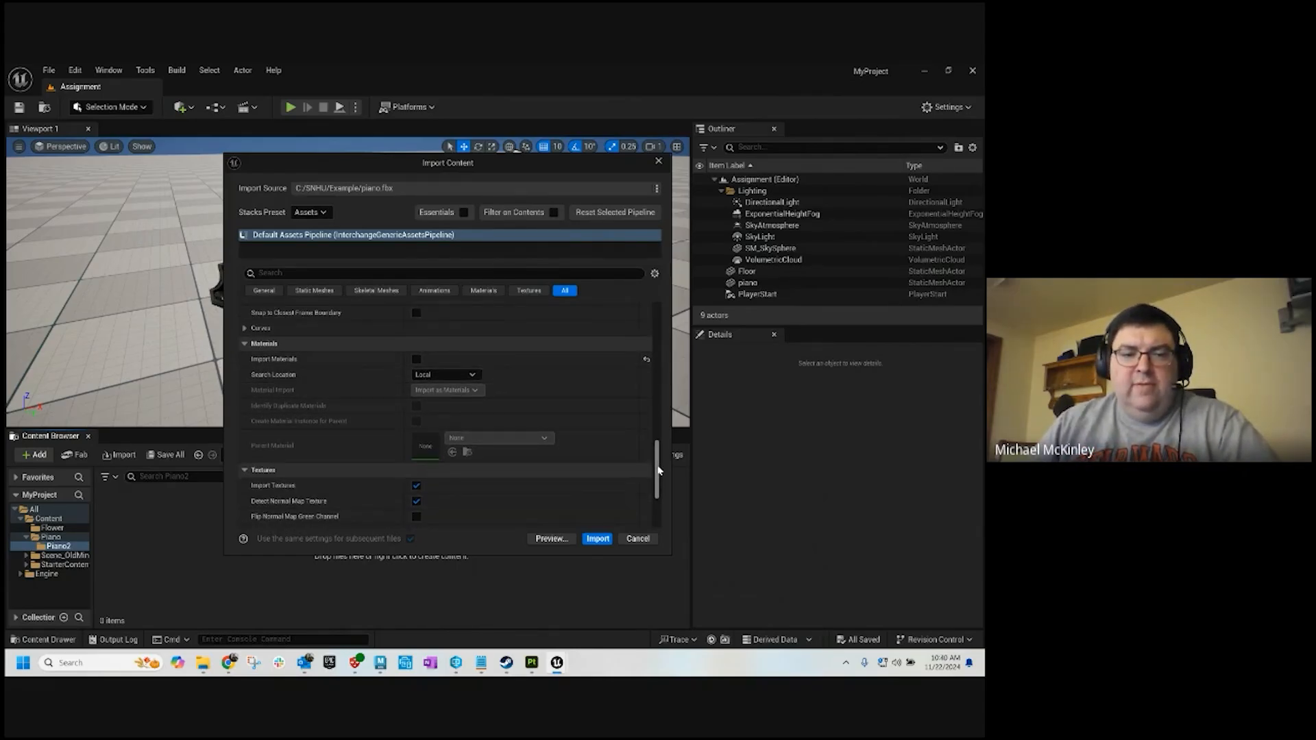
{"action": "scroll", "coordinate": [658, 470], "scroll_direction": "down", "scroll_amount": 2}
{"action": "left_click", "coordinate": [416, 450]}
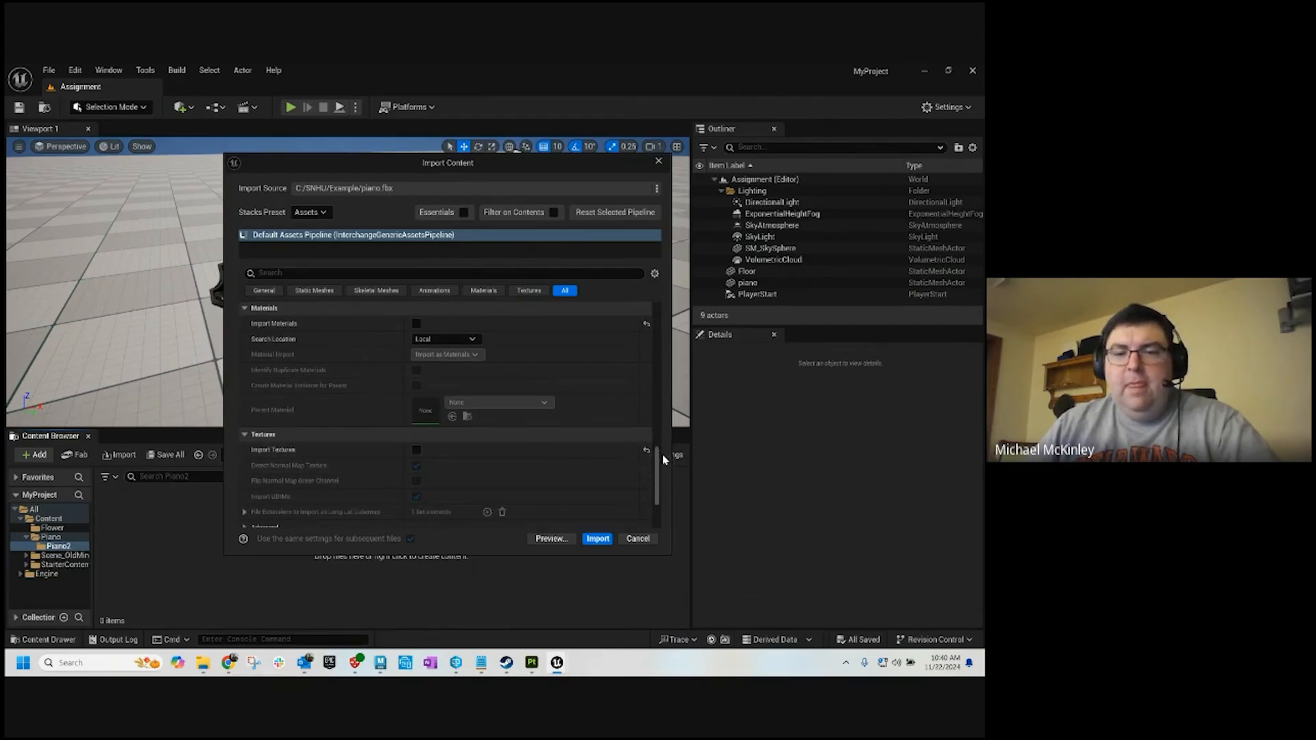
Check the remaining import settings and import the piano mesh into Piano2
{"action": "left_click_drag", "start_coordinate": [660, 479], "coordinate": [660, 500]}
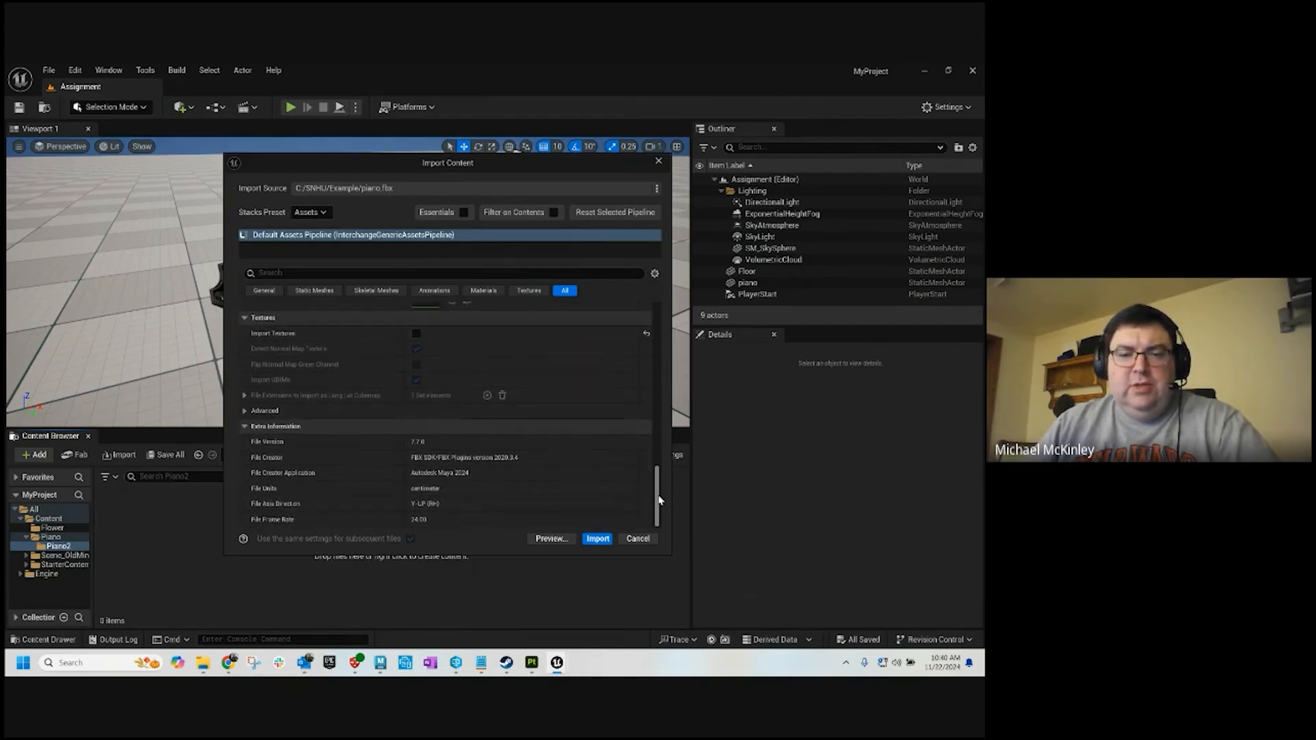
{"action": "scroll", "coordinate": [660, 448], "scroll_direction": "up", "scroll_amount": 15}
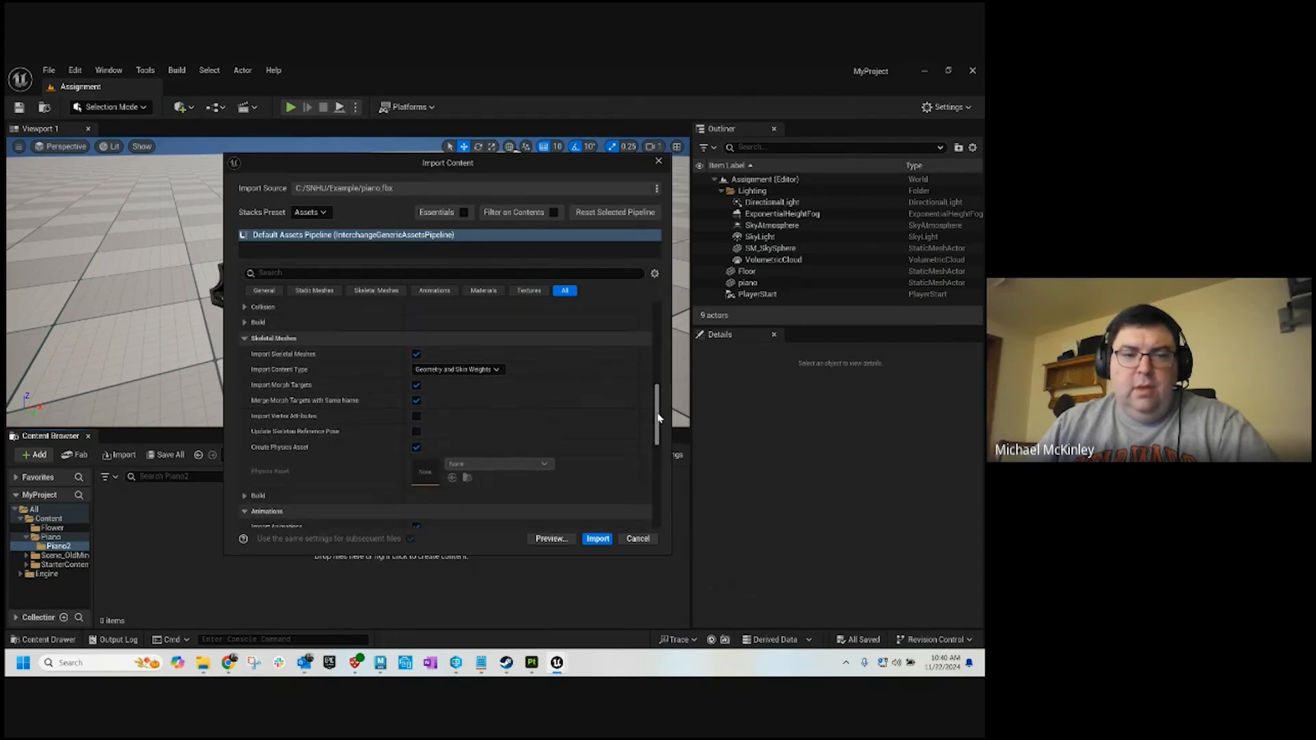
{"action": "left_click", "coordinate": [597, 539]}
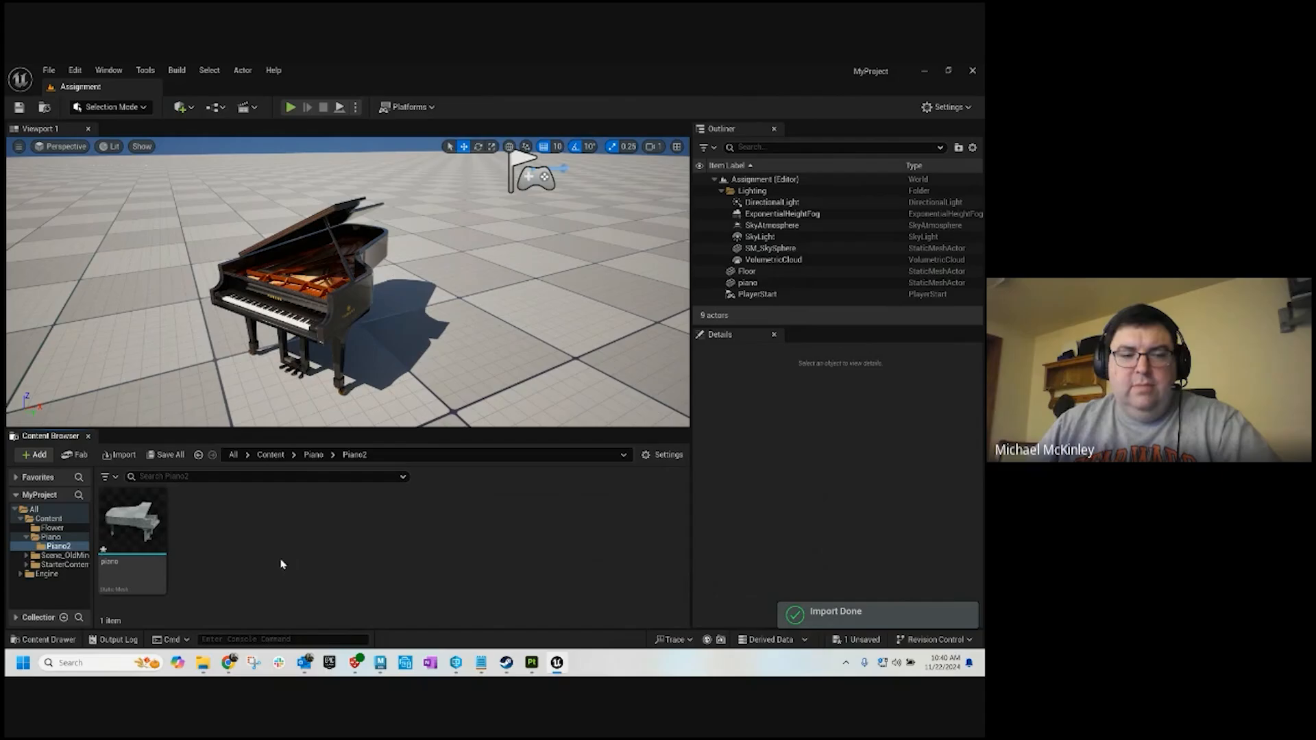
Open the imported piano mesh, dock its editor beside the Assignment level, and inspect the model up close
{"action": "double_click", "coordinate": [132, 524]}
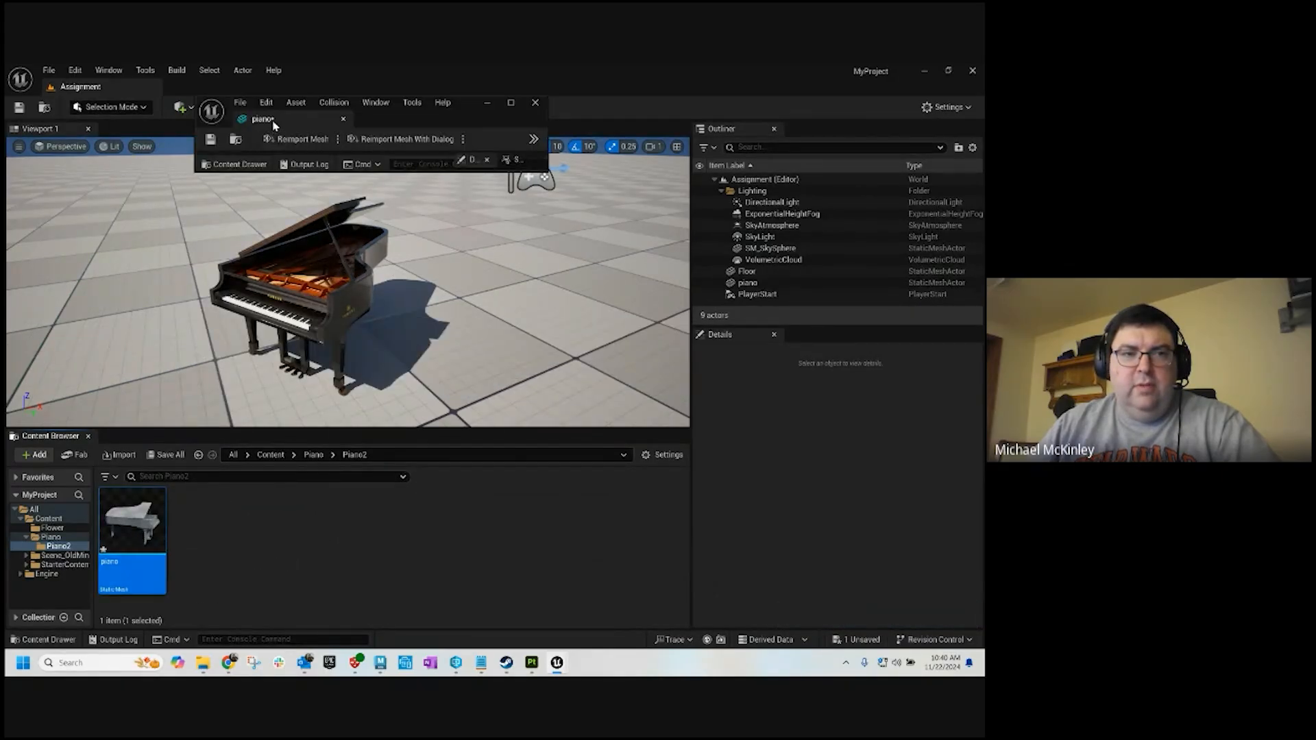
{"action": "left_click_drag", "start_coordinate": [273, 125], "coordinate": [215, 100]}
{"action": "left_click_drag", "start_coordinate": [488, 414], "coordinate": [456, 418], "text": "alt"}
{"action": "scroll", "coordinate": [455, 408], "scroll_direction": "up", "scroll_amount": 5}
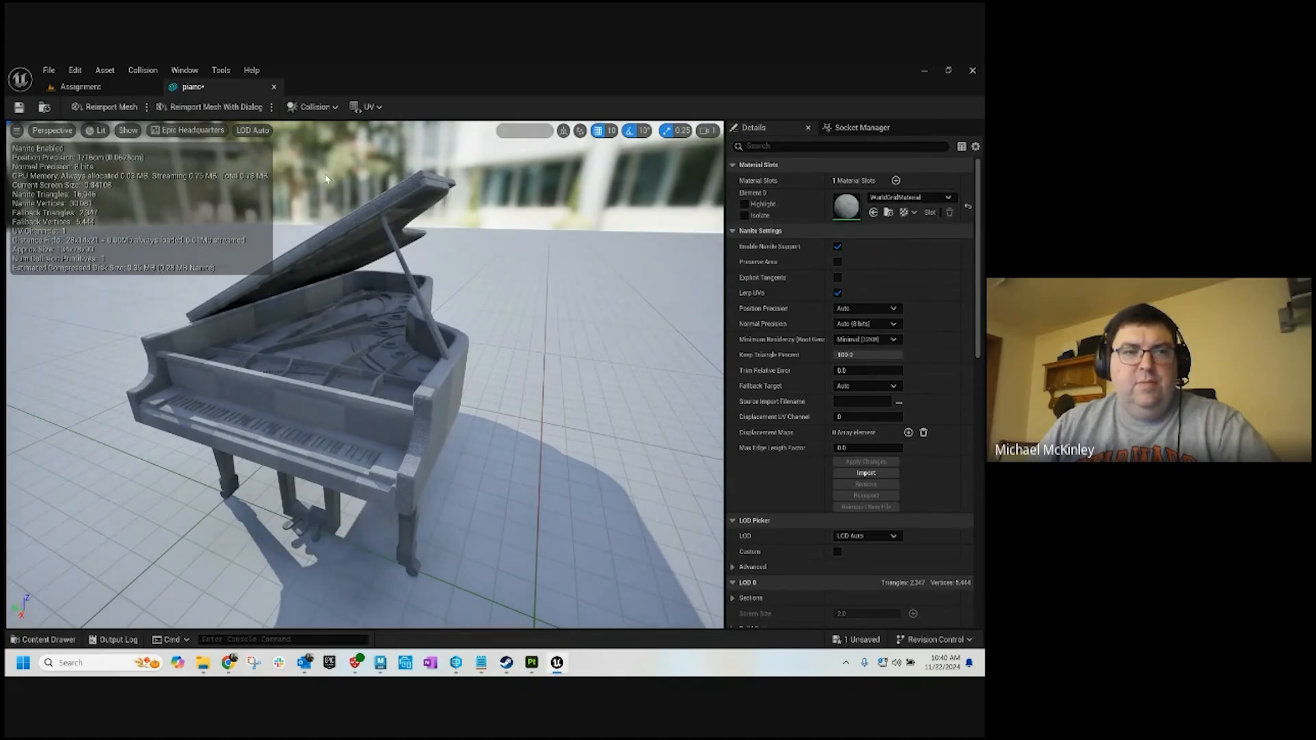
{"action": "left_click", "coordinate": [113, 87]}
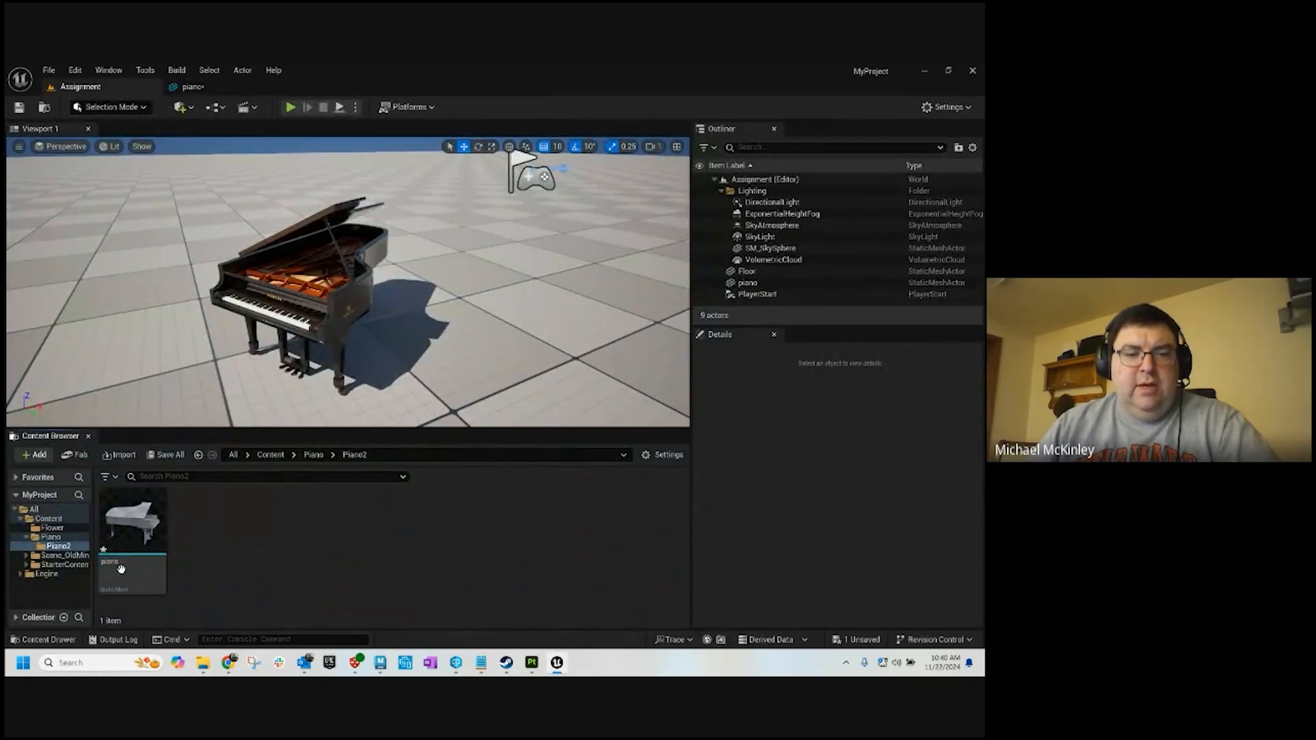
Import the piano_lowD_piano BaseColor, Normal and OcclusionRoughnessMetallic .tga textures from C:/SNHU/Example into Piano2
{"action": "left_click", "coordinate": [38, 455]}
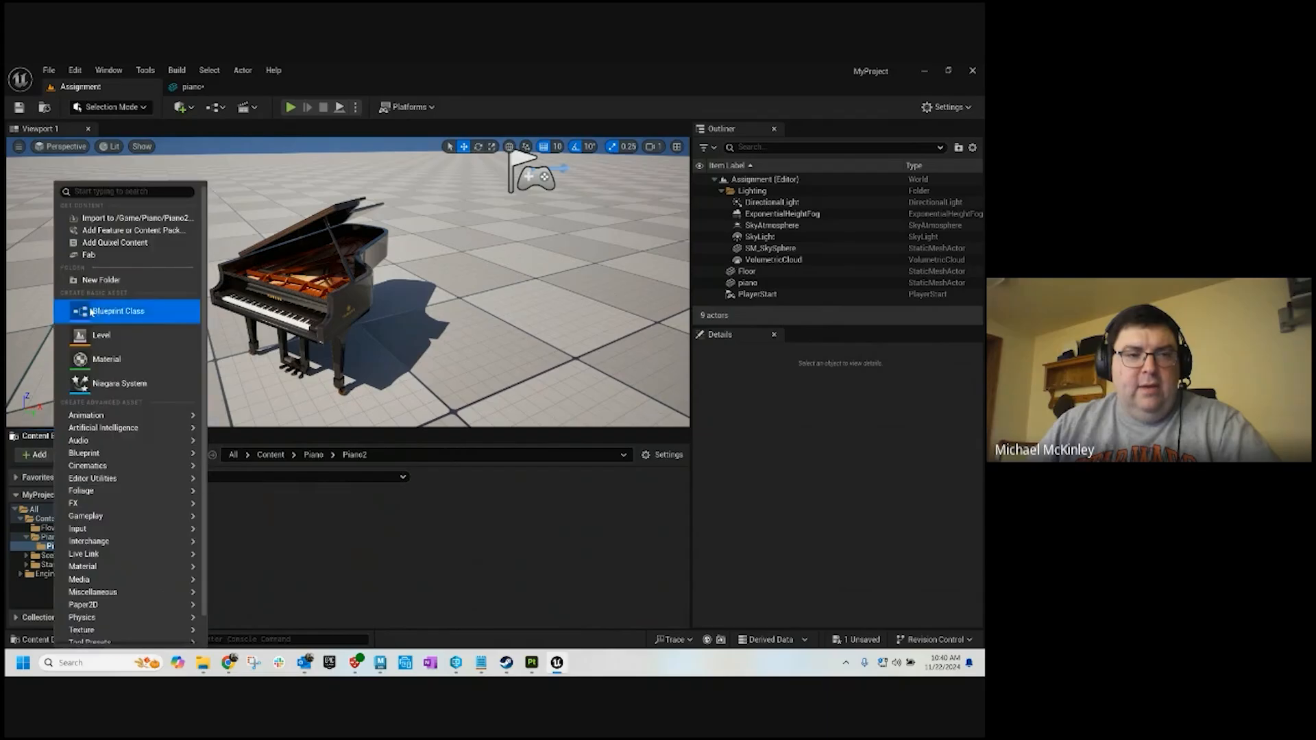
{"action": "left_click", "coordinate": [108, 220]}
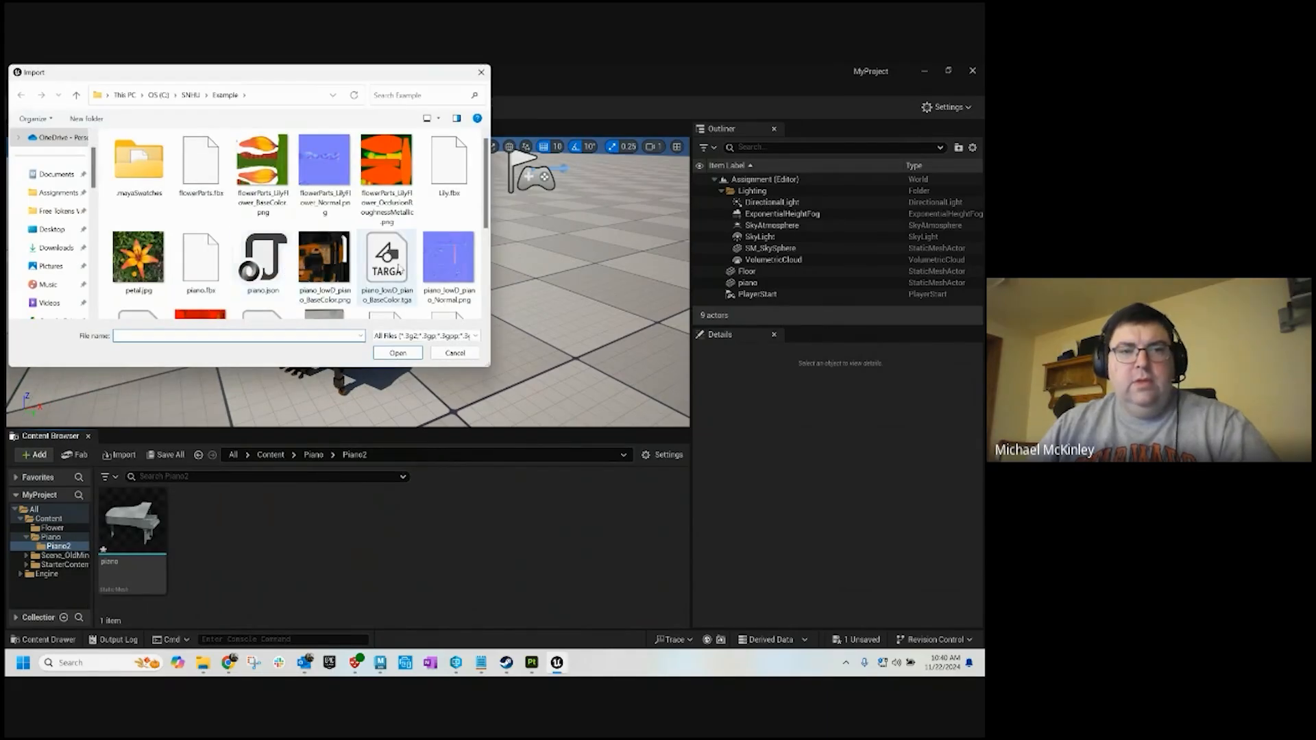
{"action": "scroll", "coordinate": [411, 264], "scroll_direction": "down", "scroll_amount": 1}
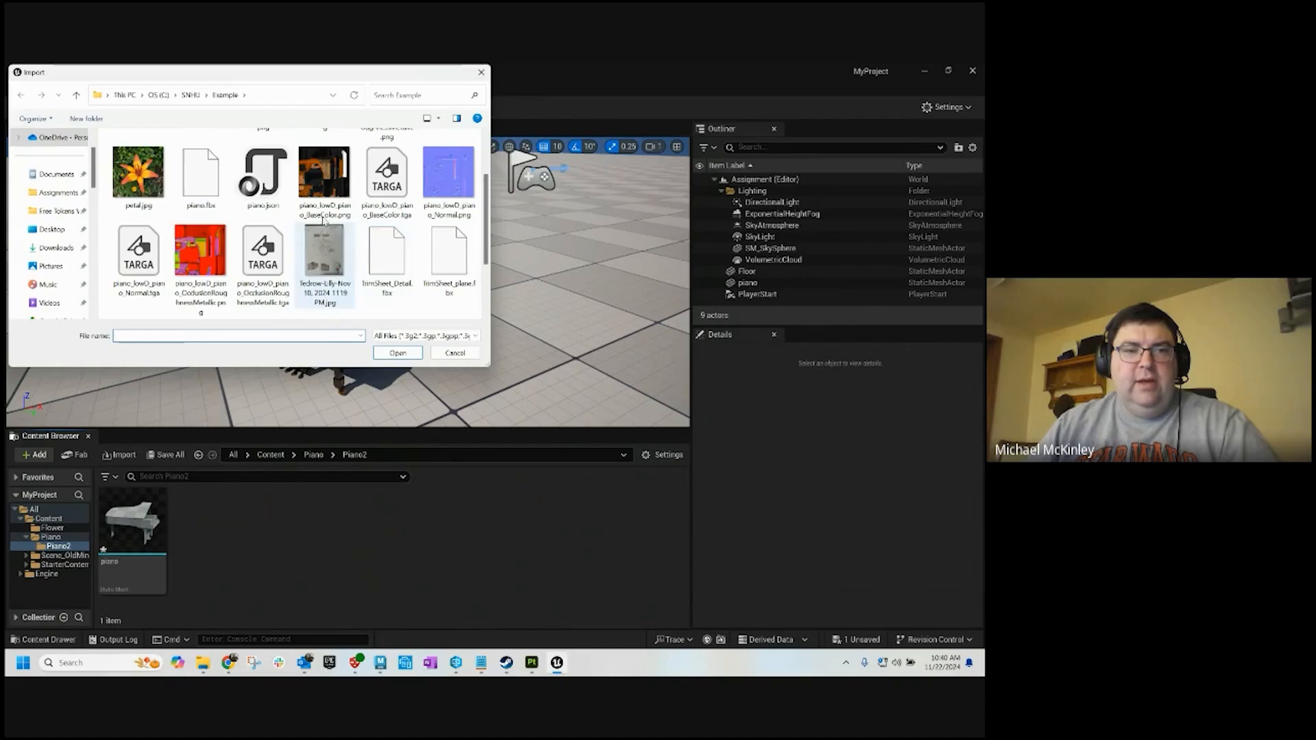
{"action": "left_click", "coordinate": [327, 181]}
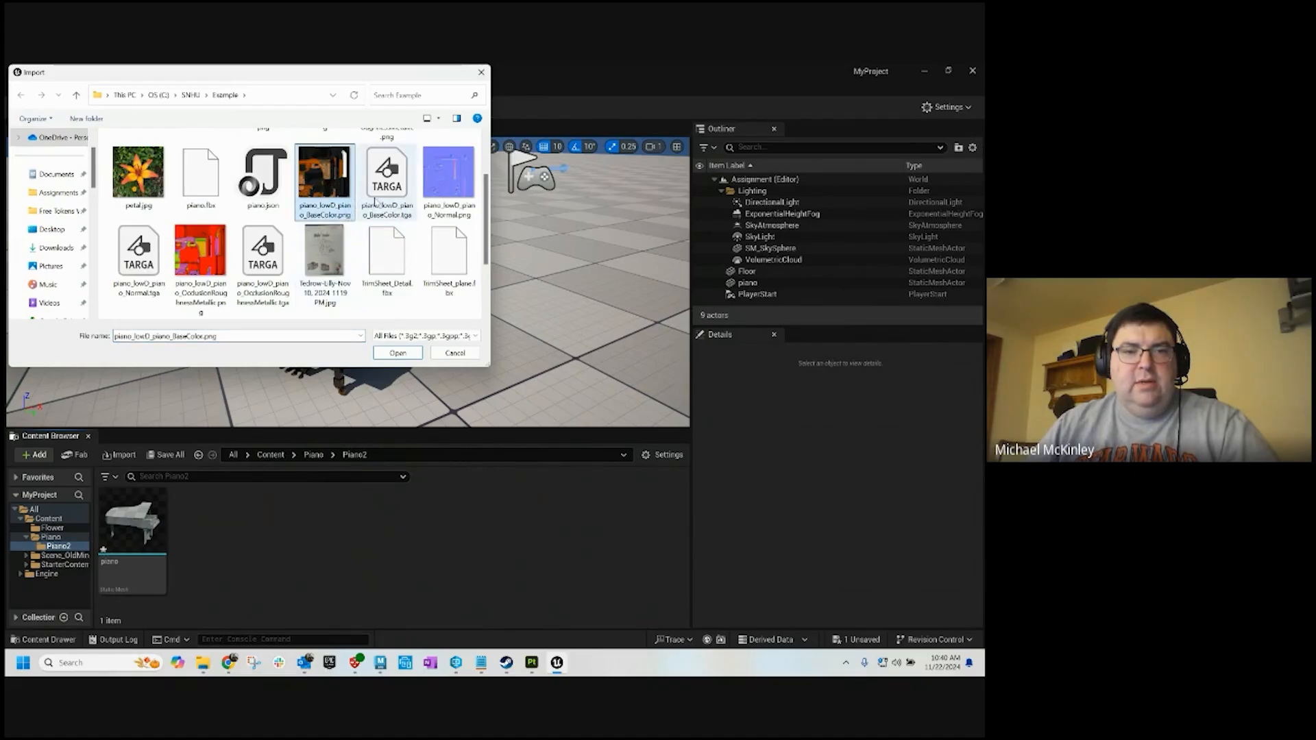
{"action": "left_click", "coordinate": [382, 190]}
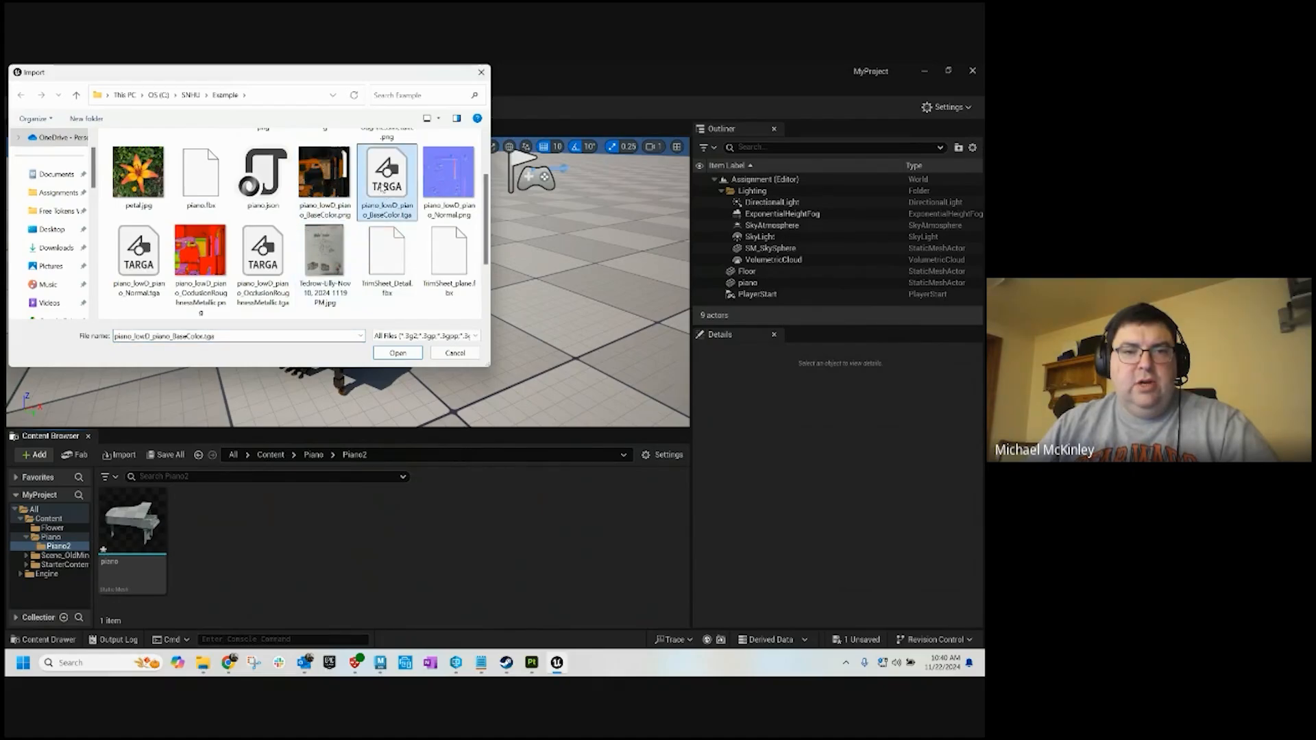
{"action": "left_click", "coordinate": [143, 267], "text": "ctrl"}
{"action": "left_click", "coordinate": [271, 271], "text": "ctrl"}
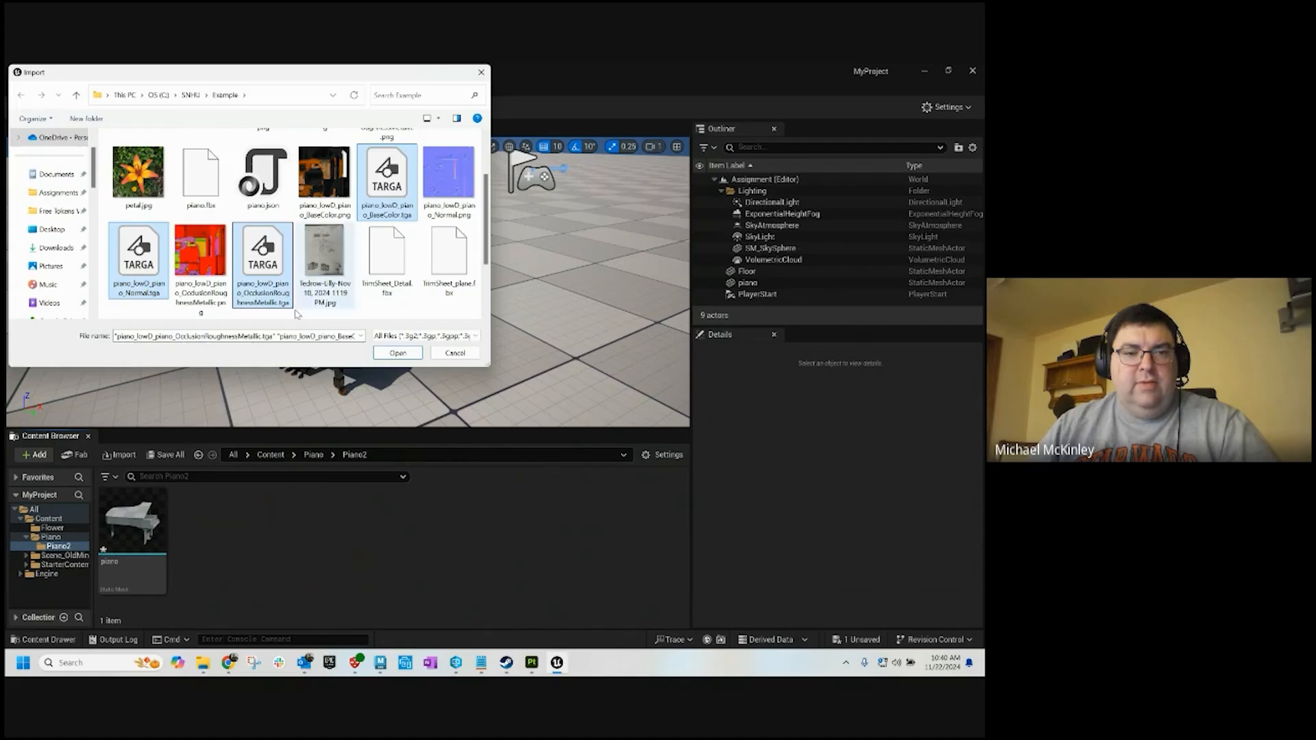
{"action": "left_click", "coordinate": [397, 353]}
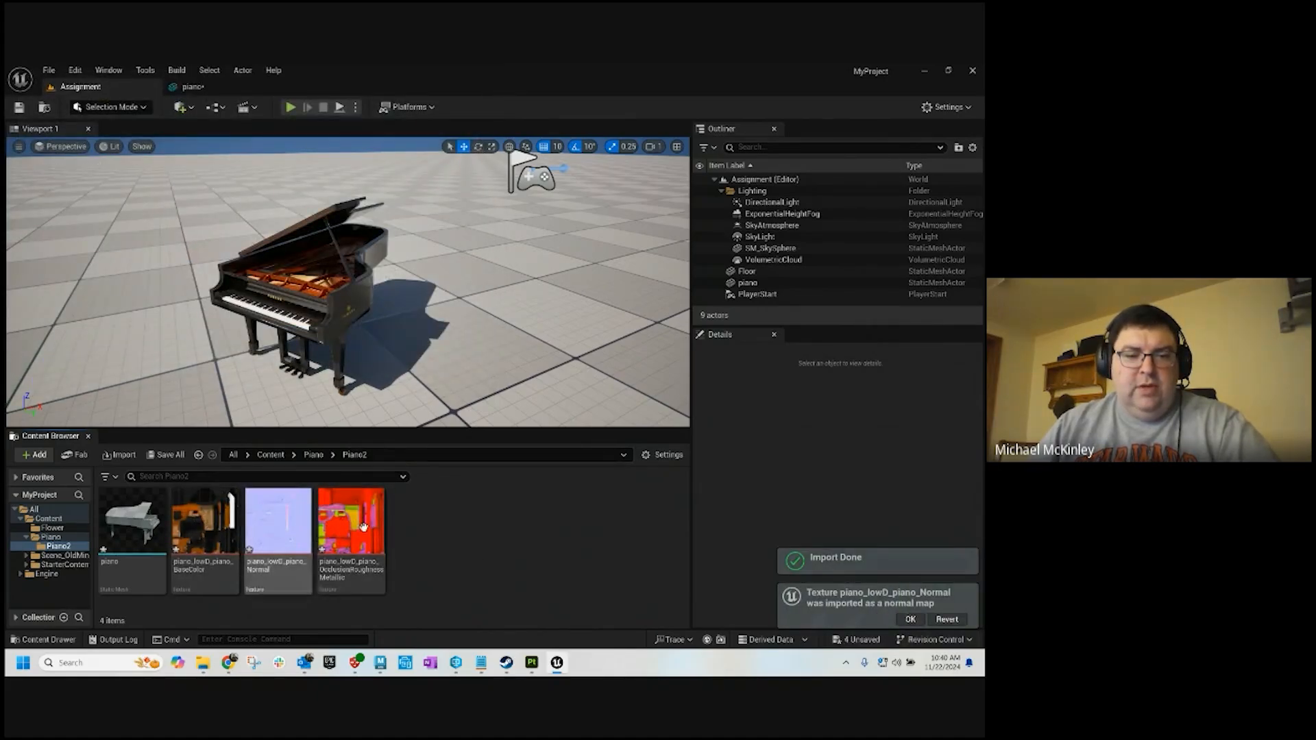
Open the imported BaseColor, Normal and OcclusionRoughnessMetallic textures, each in its own texture editor
{"action": "left_click", "coordinate": [203, 525]}
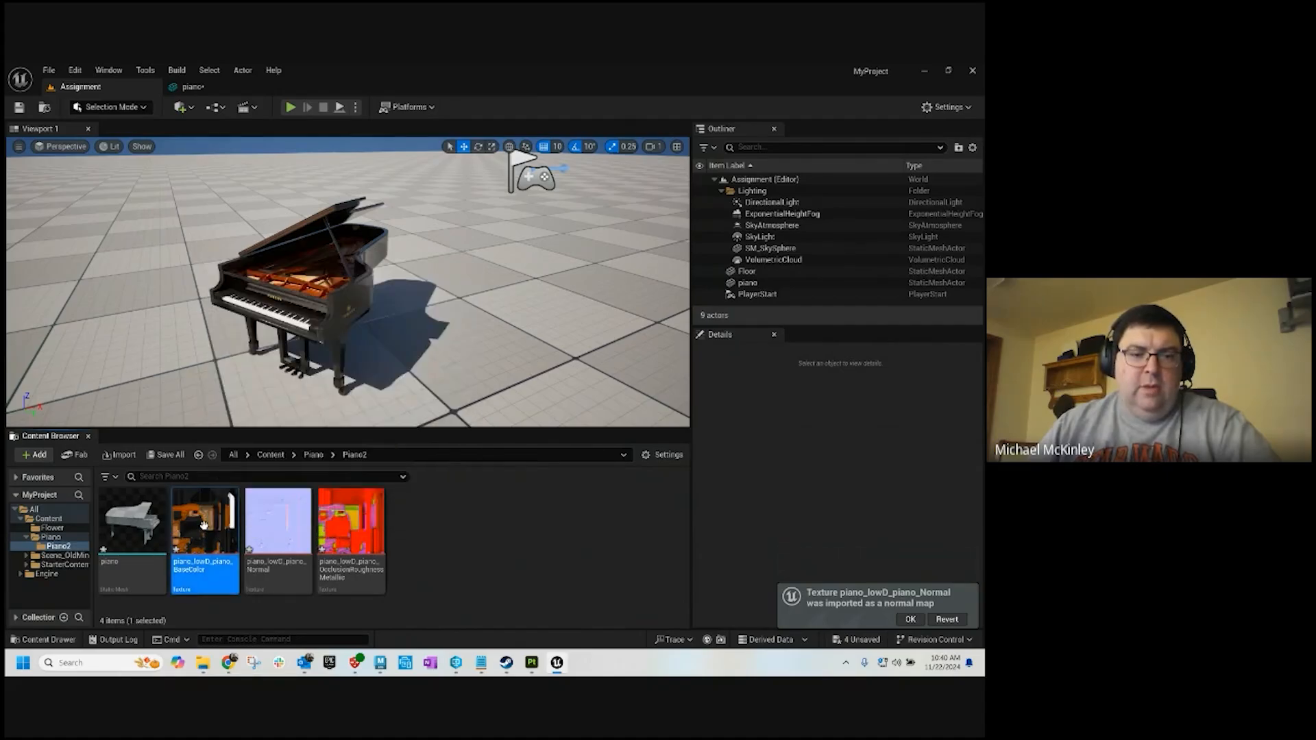
{"action": "double_click", "coordinate": [226, 536]}
{"action": "left_click", "coordinate": [89, 87]}
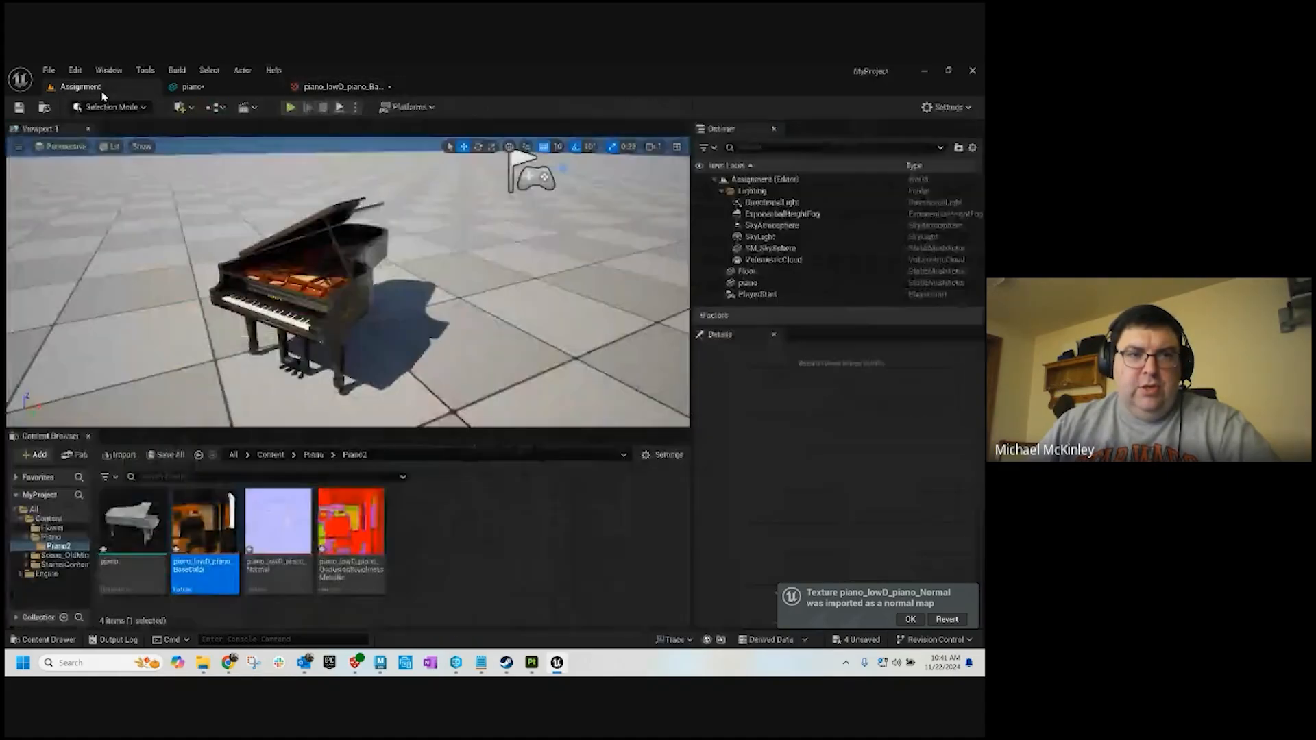
{"action": "double_click", "coordinate": [282, 533]}
{"action": "left_click", "coordinate": [81, 87]}
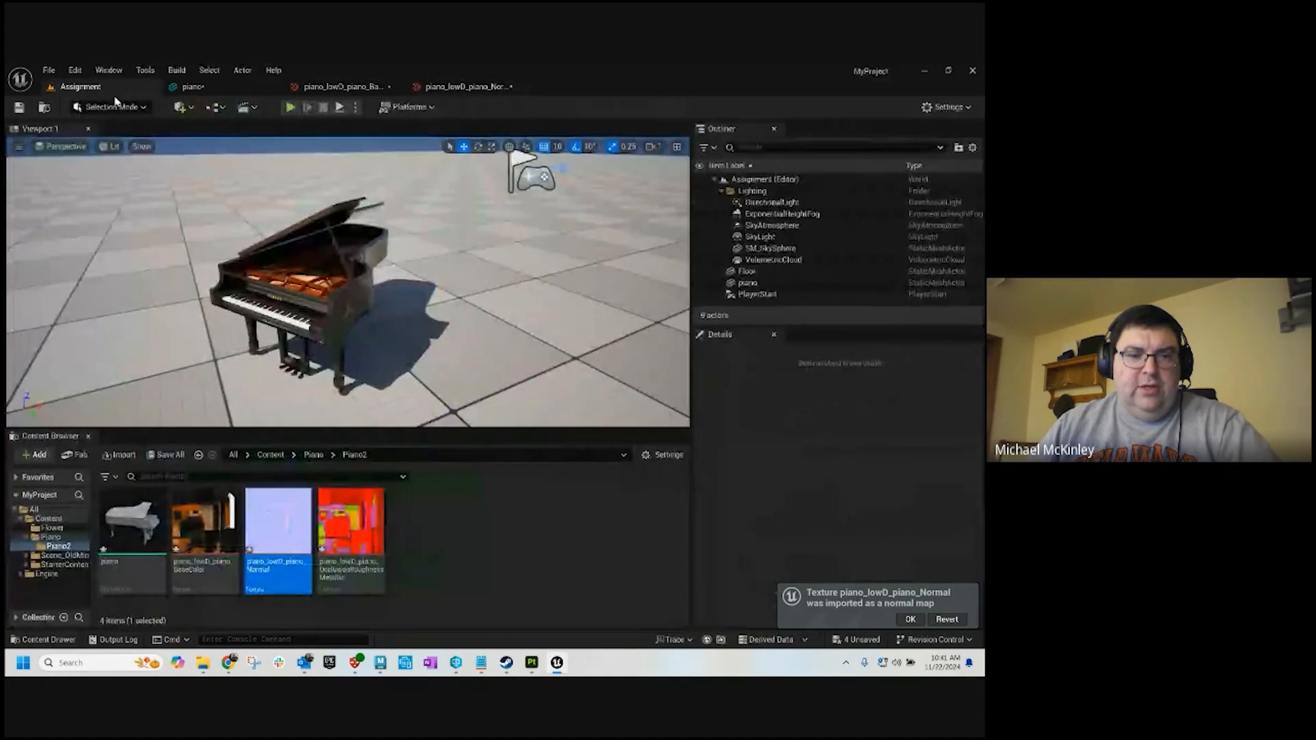
{"action": "double_click", "coordinate": [358, 514]}
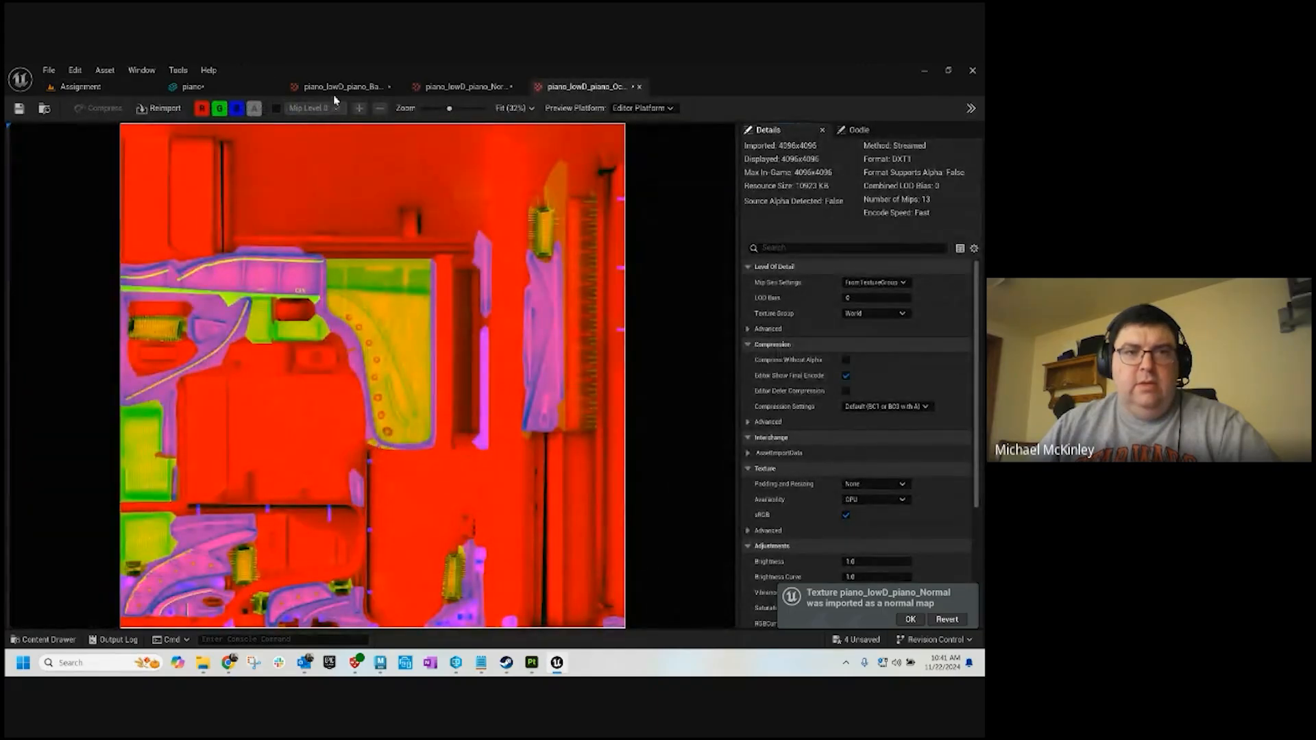
Review the piano's BaseColor texture settings, save the texture and close its editor
{"action": "left_click", "coordinate": [341, 87]}
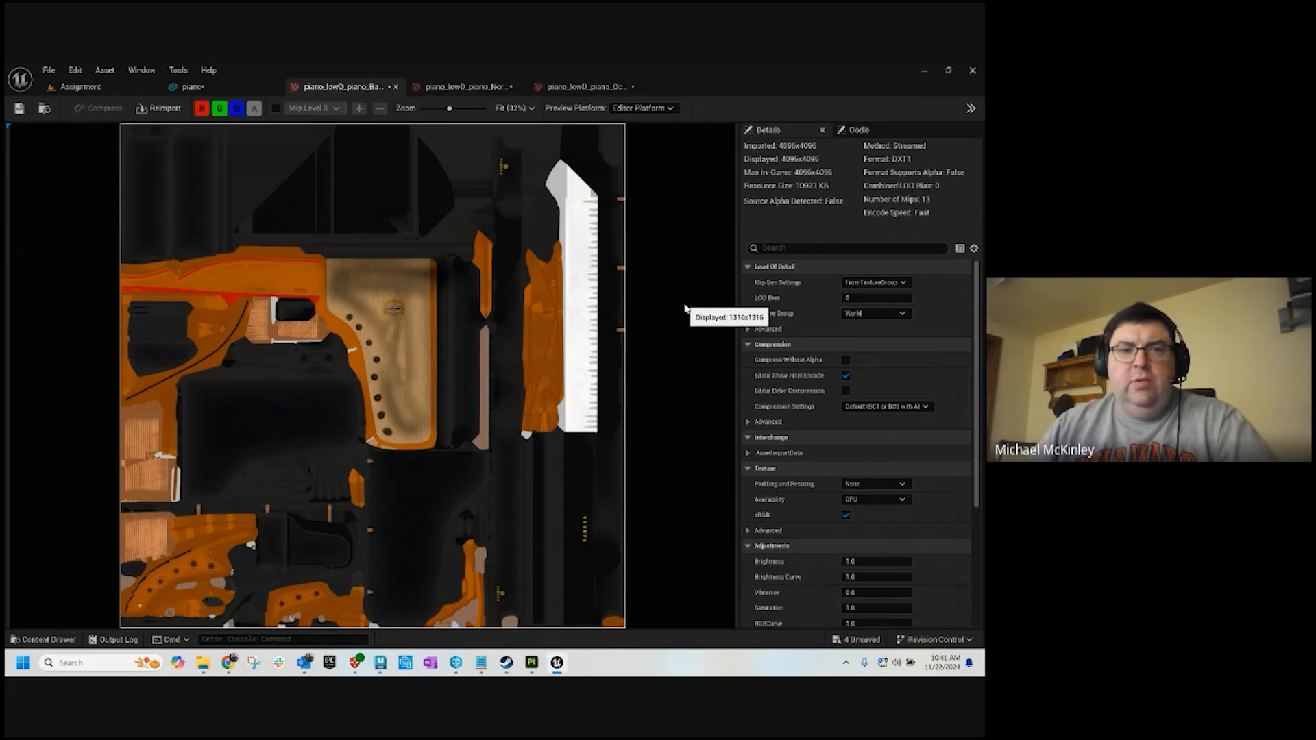
{"action": "left_click", "coordinate": [19, 109]}
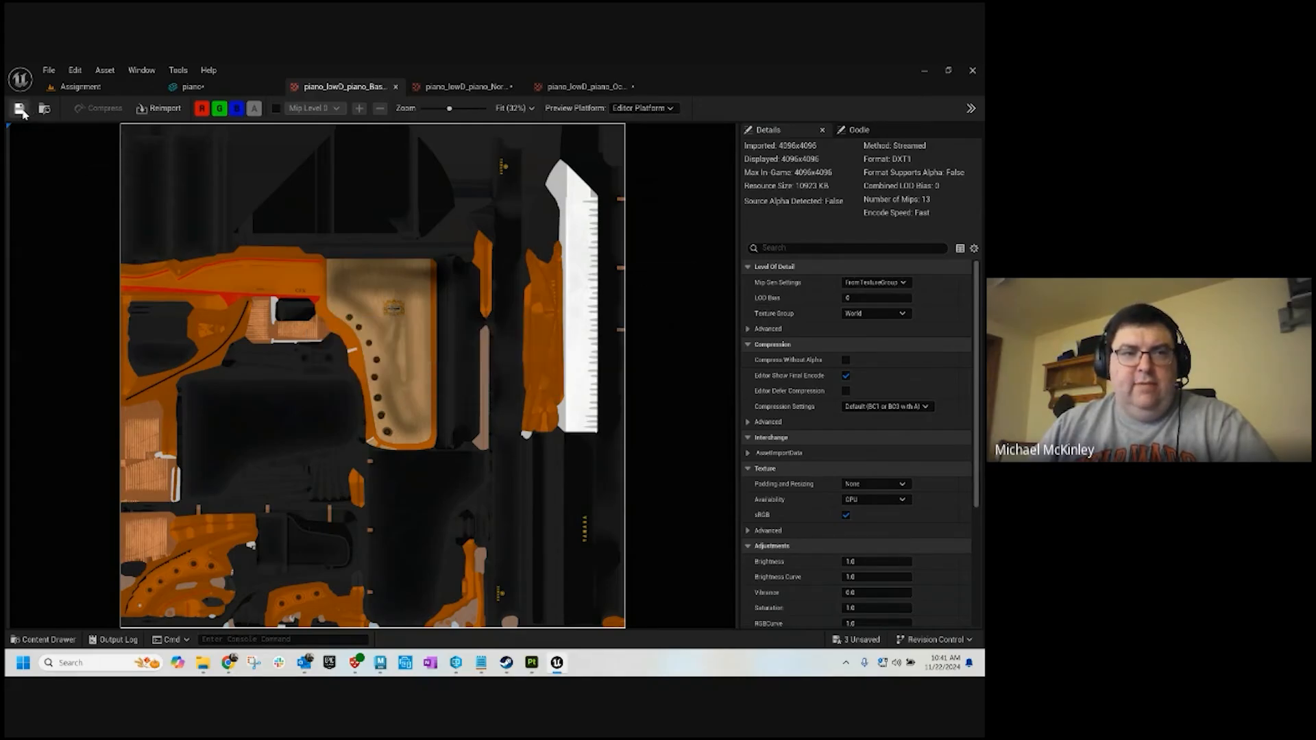
{"action": "left_click", "coordinate": [396, 86]}
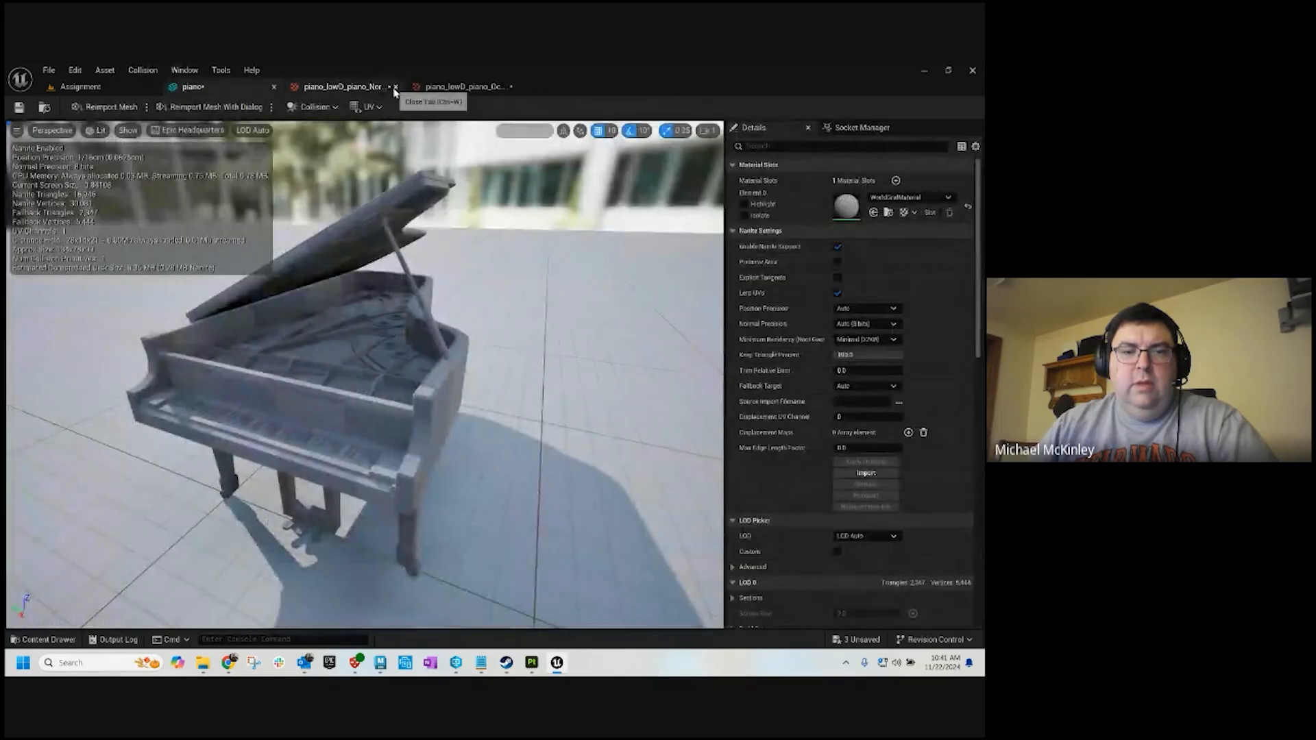
Check the compression settings of the piano's Normal texture, save the texture and close its editor
{"action": "left_click", "coordinate": [339, 86]}
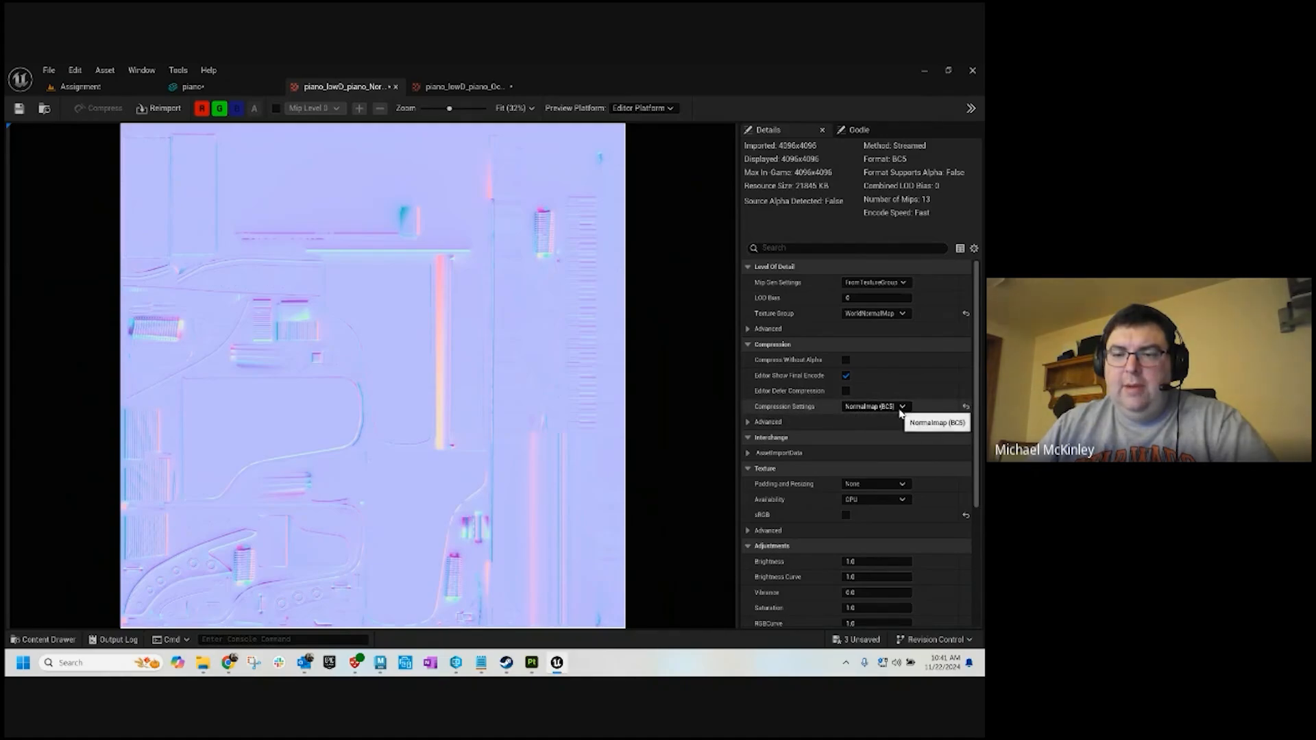
{"action": "left_click", "coordinate": [19, 109]}
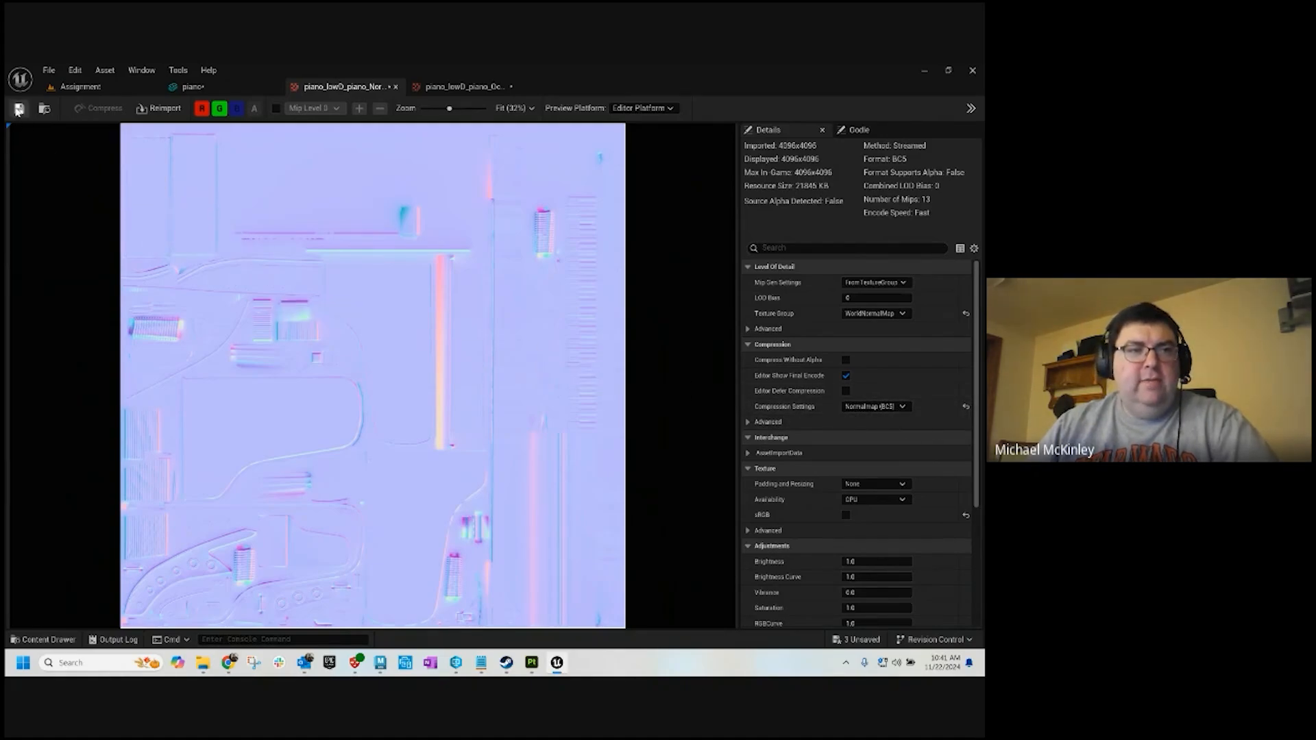
{"action": "left_click", "coordinate": [396, 87]}
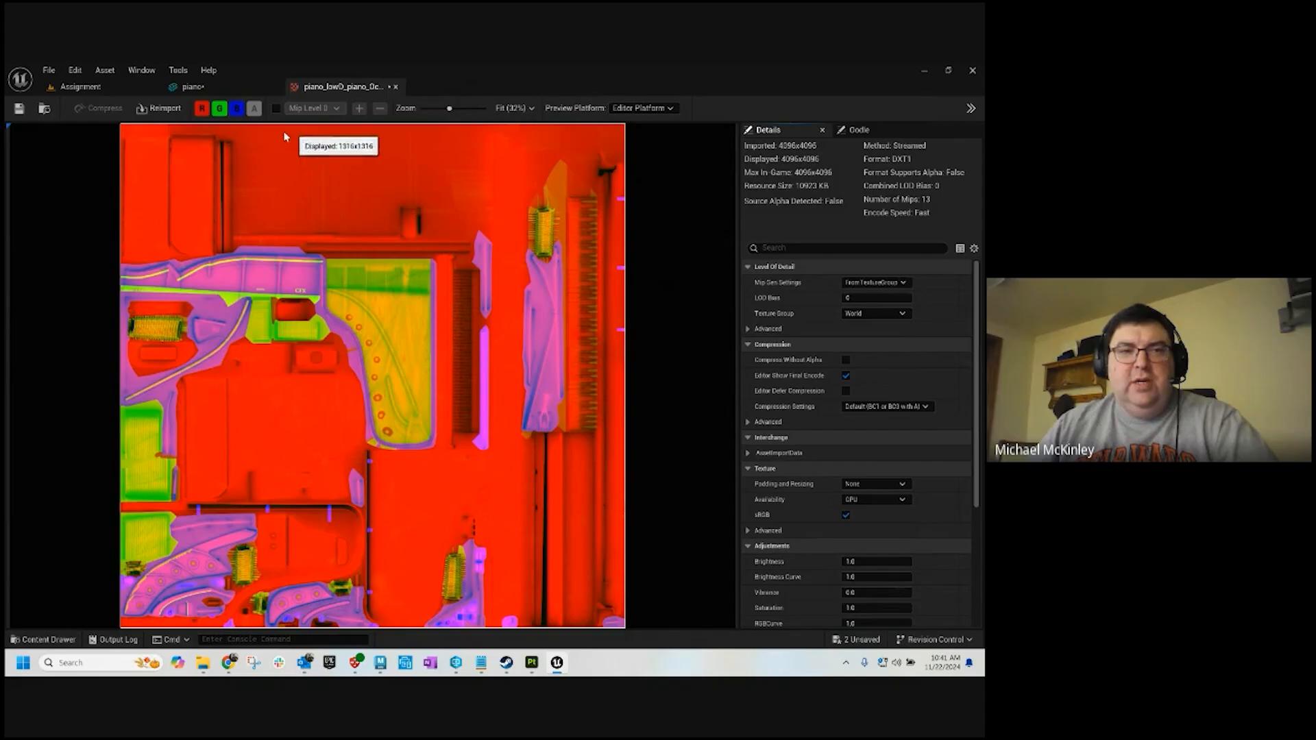
Examine the red, green and blue channels of the OcclusionRoughnessMetallic texture one by one, and restore the combined channel view
{"action": "left_click", "coordinate": [237, 109]}
{"action": "left_click", "coordinate": [220, 109]}
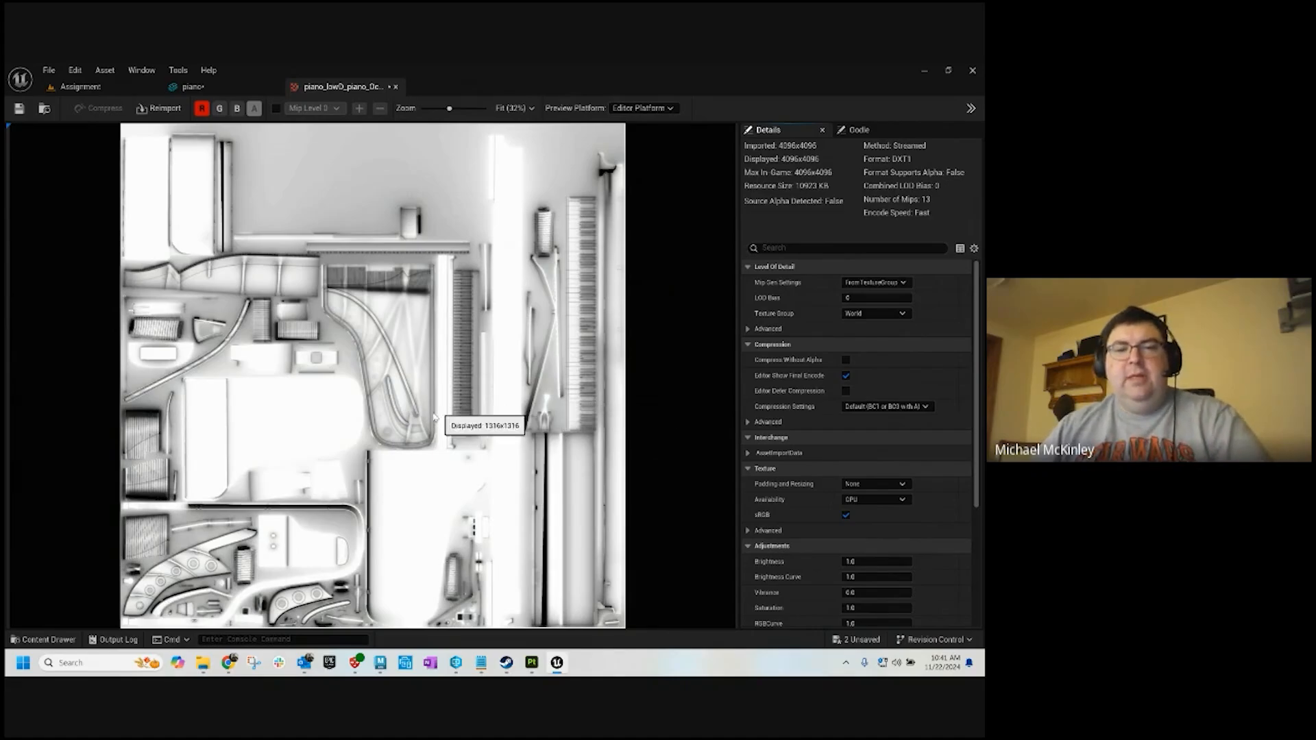
{"action": "left_click", "coordinate": [201, 109]}
{"action": "left_click", "coordinate": [217, 111]}
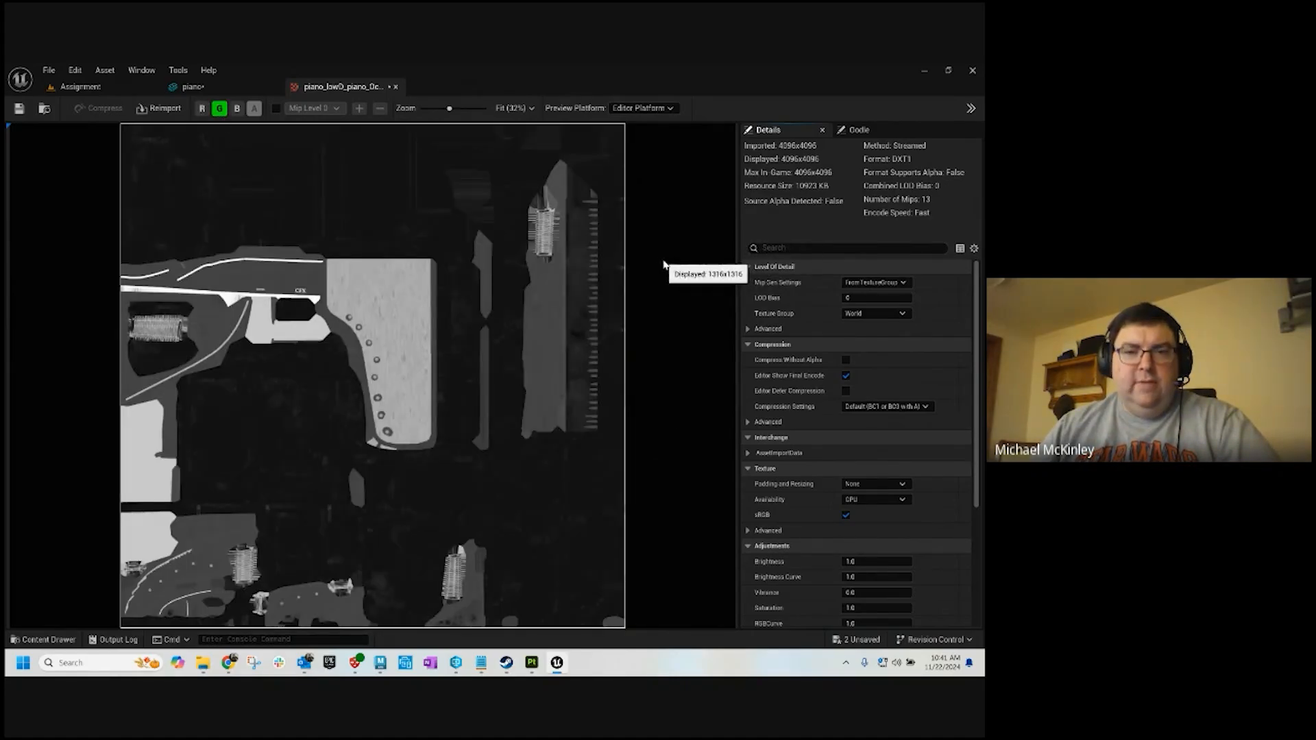
{"action": "left_click", "coordinate": [219, 110]}
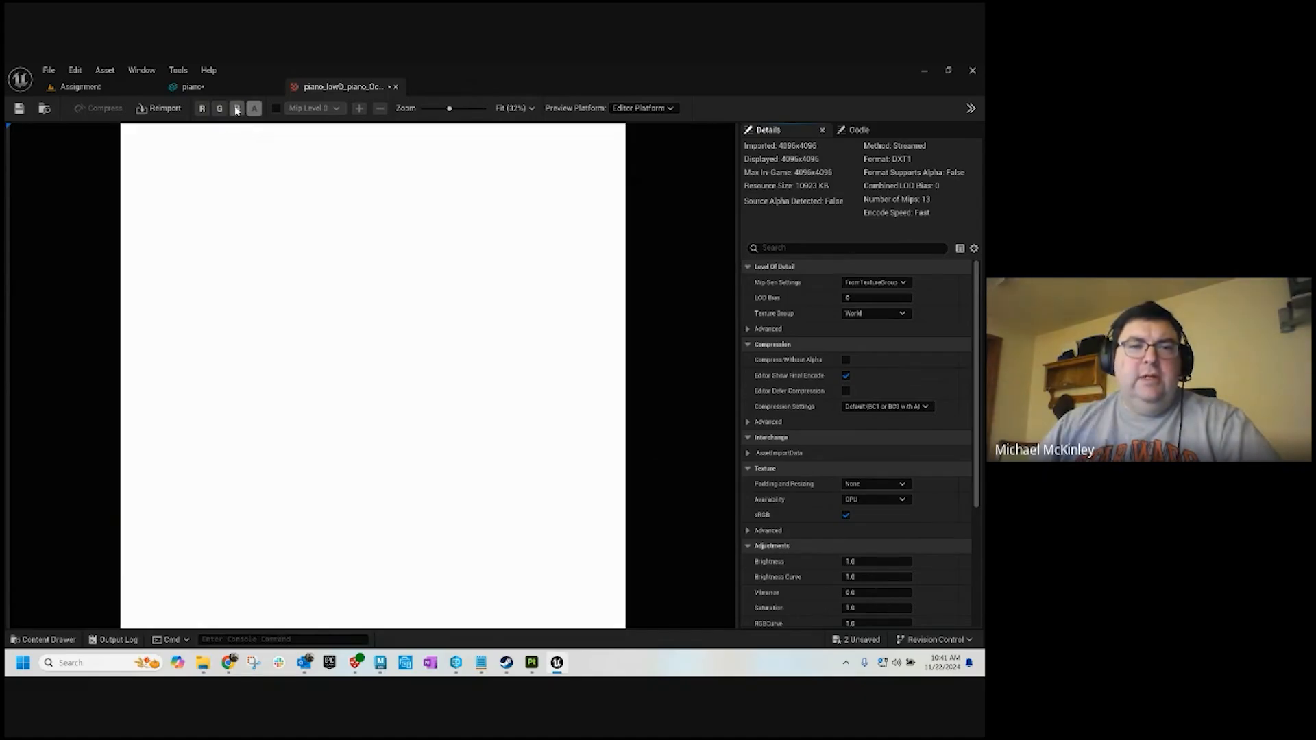
{"action": "left_click", "coordinate": [237, 109]}
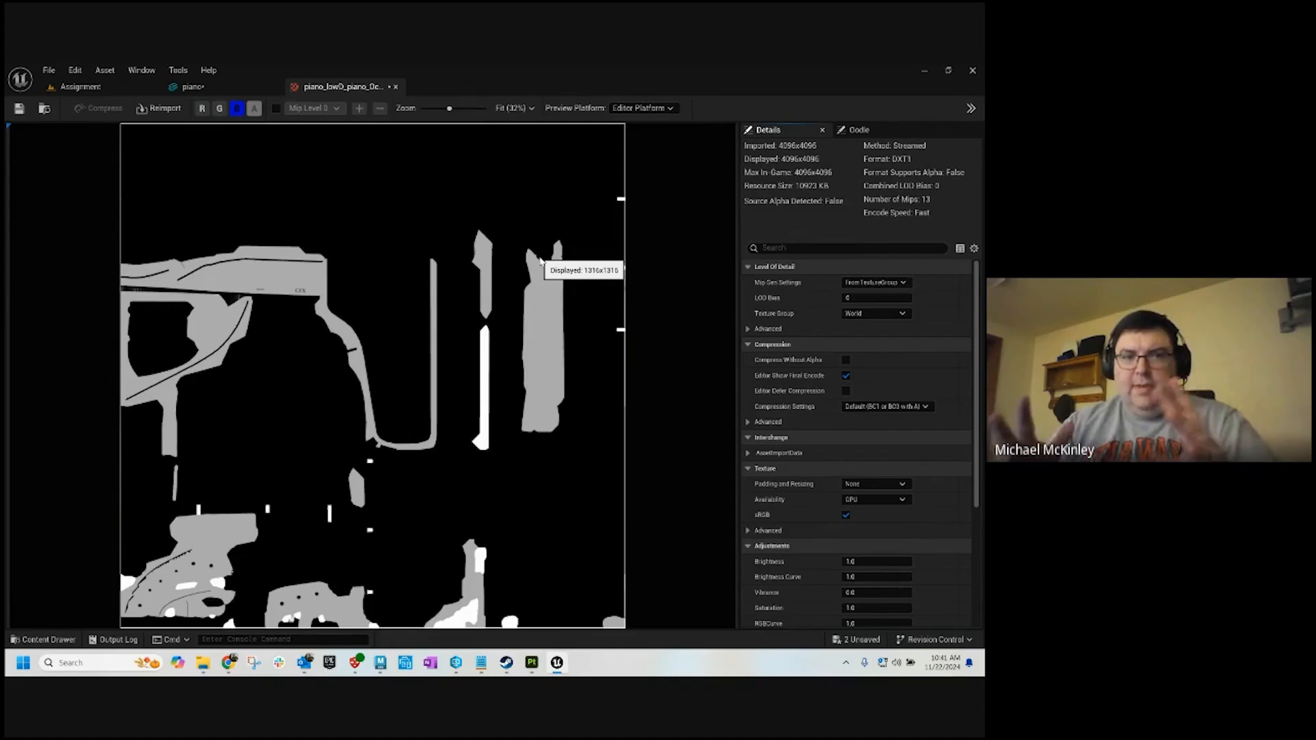
{"action": "left_click", "coordinate": [220, 110]}
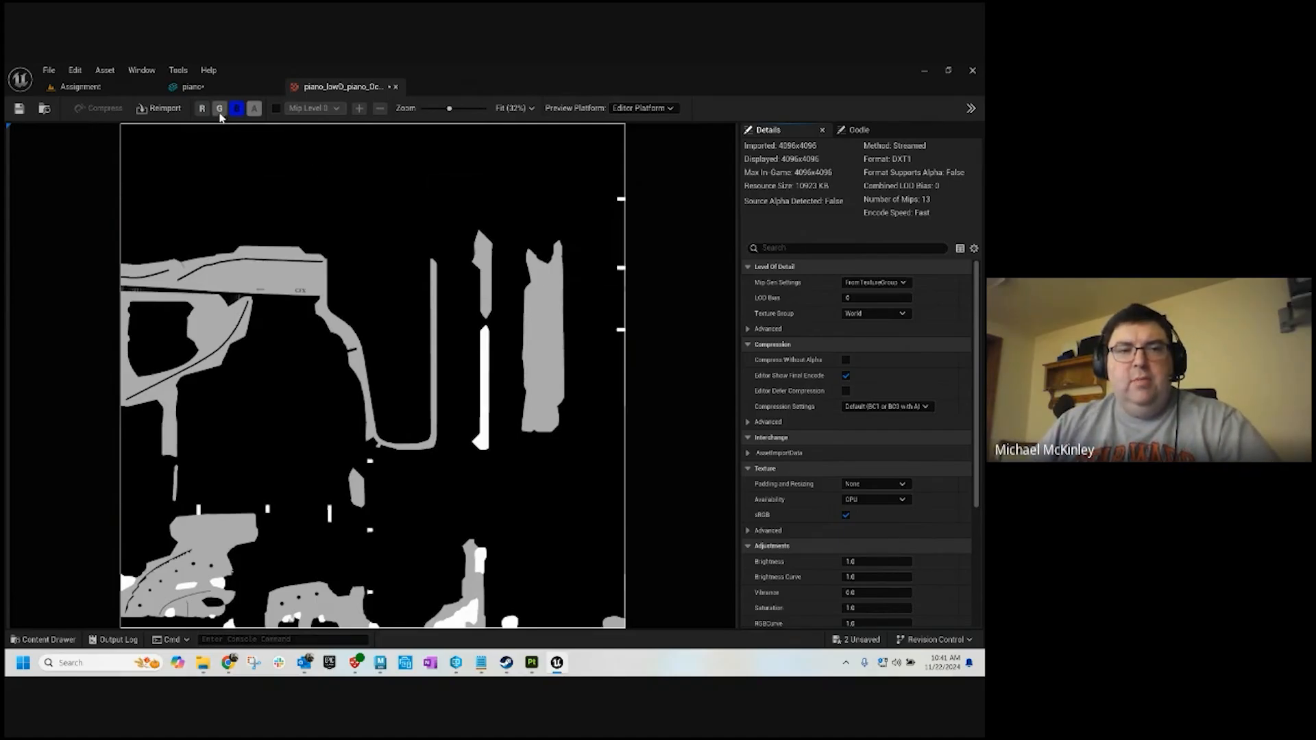
{"action": "left_click", "coordinate": [201, 108]}
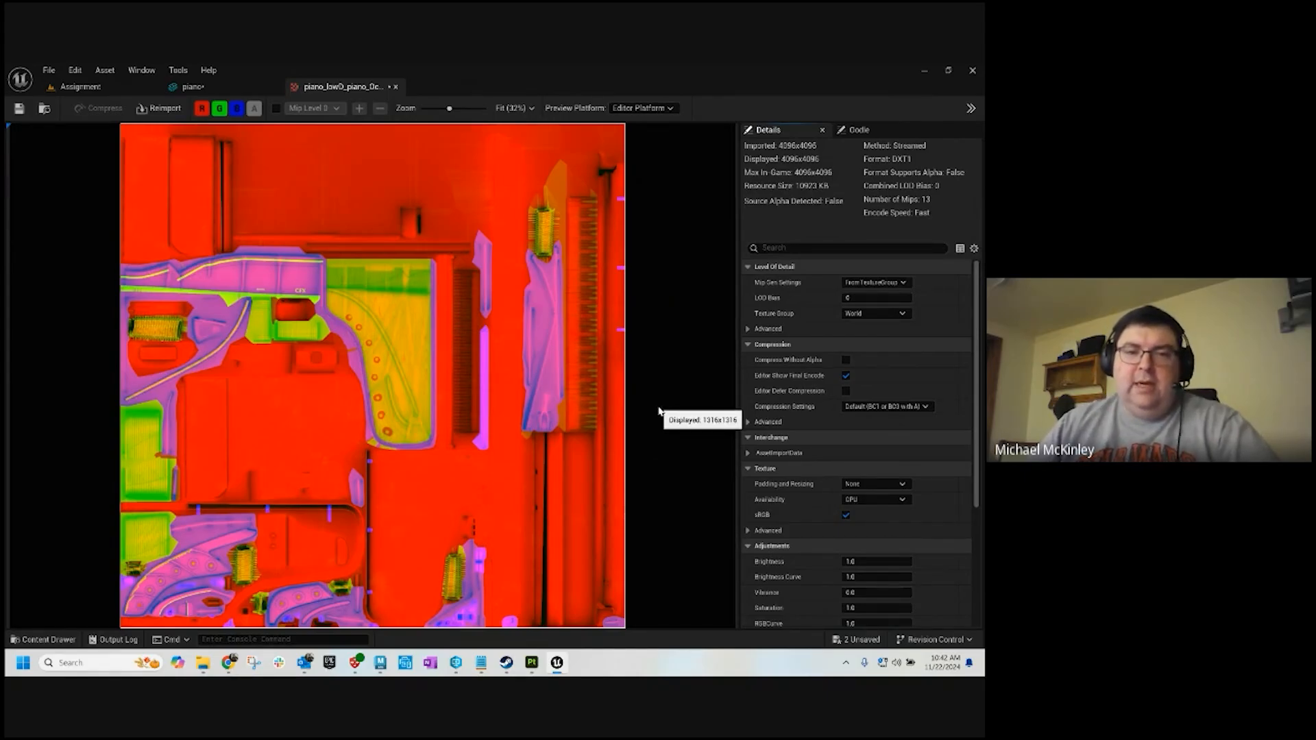
Disable sRGB on the OcclusionRoughnessMetallic texture, save and close it, and return to the Assignment level
{"action": "mouse_move", "coordinate": [764, 519]}
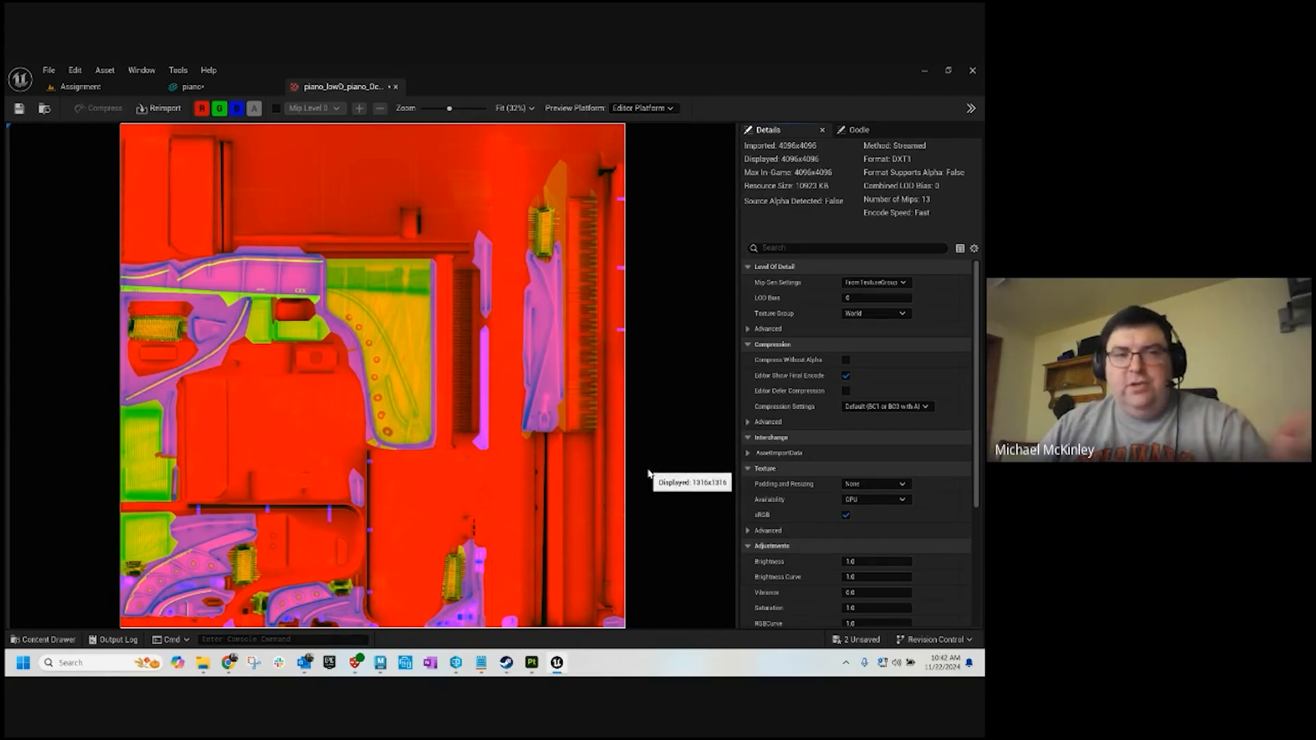
{"action": "left_click", "coordinate": [846, 516]}
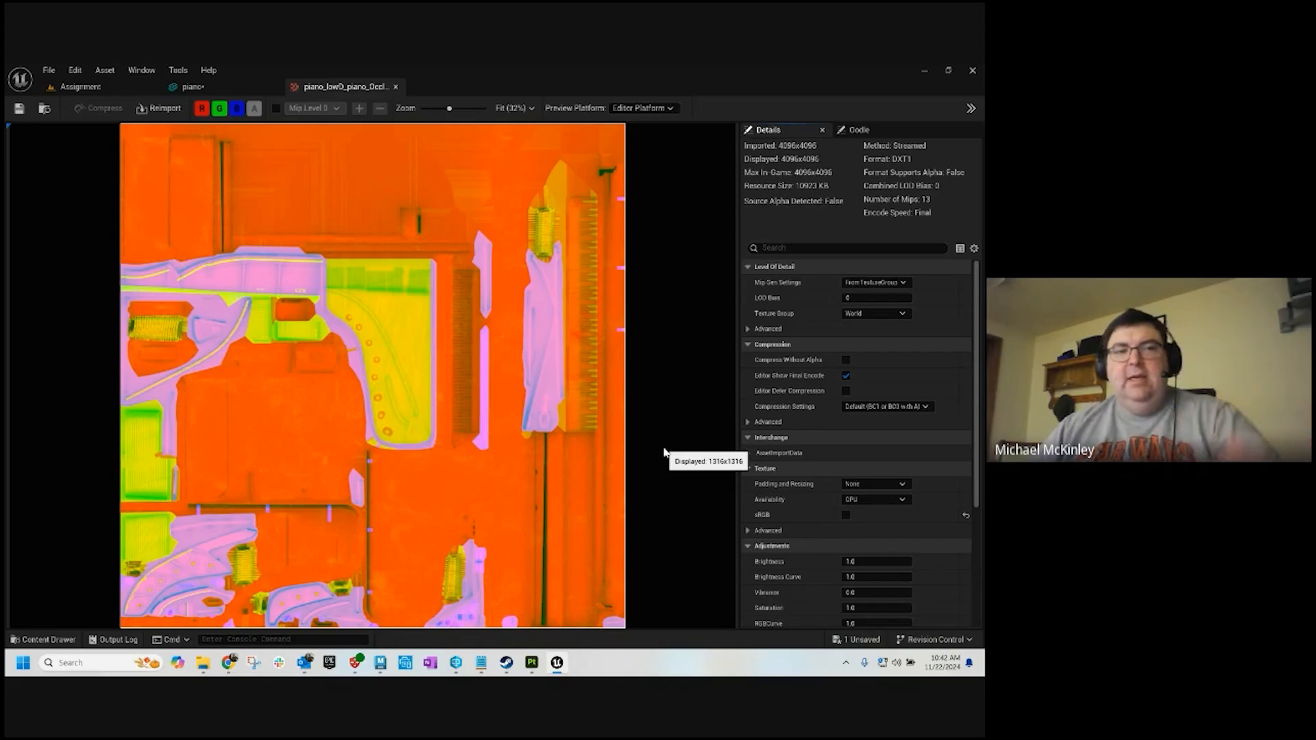
{"action": "left_click", "coordinate": [396, 87]}
{"action": "left_click", "coordinate": [80, 86]}
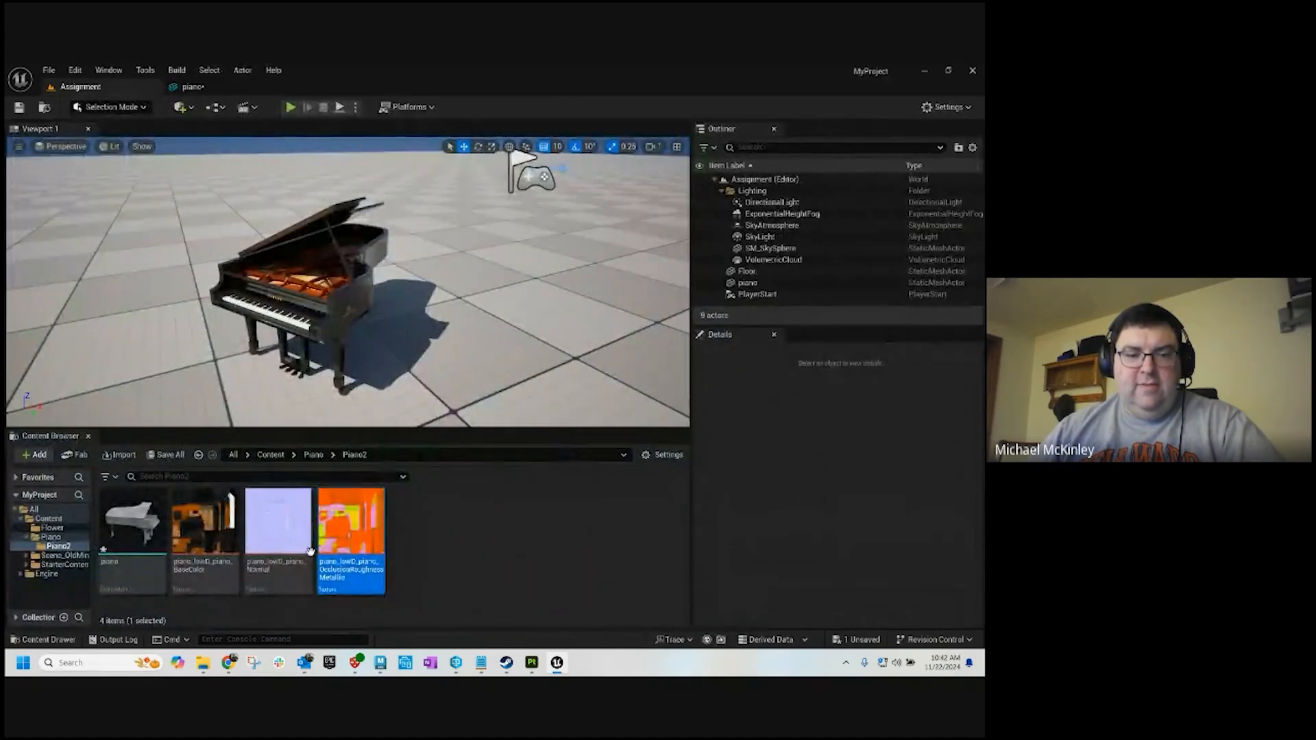
Create a new material named M_PianoMaterial in the Piano2 folder
{"action": "mouse_move", "coordinate": [262, 552]}
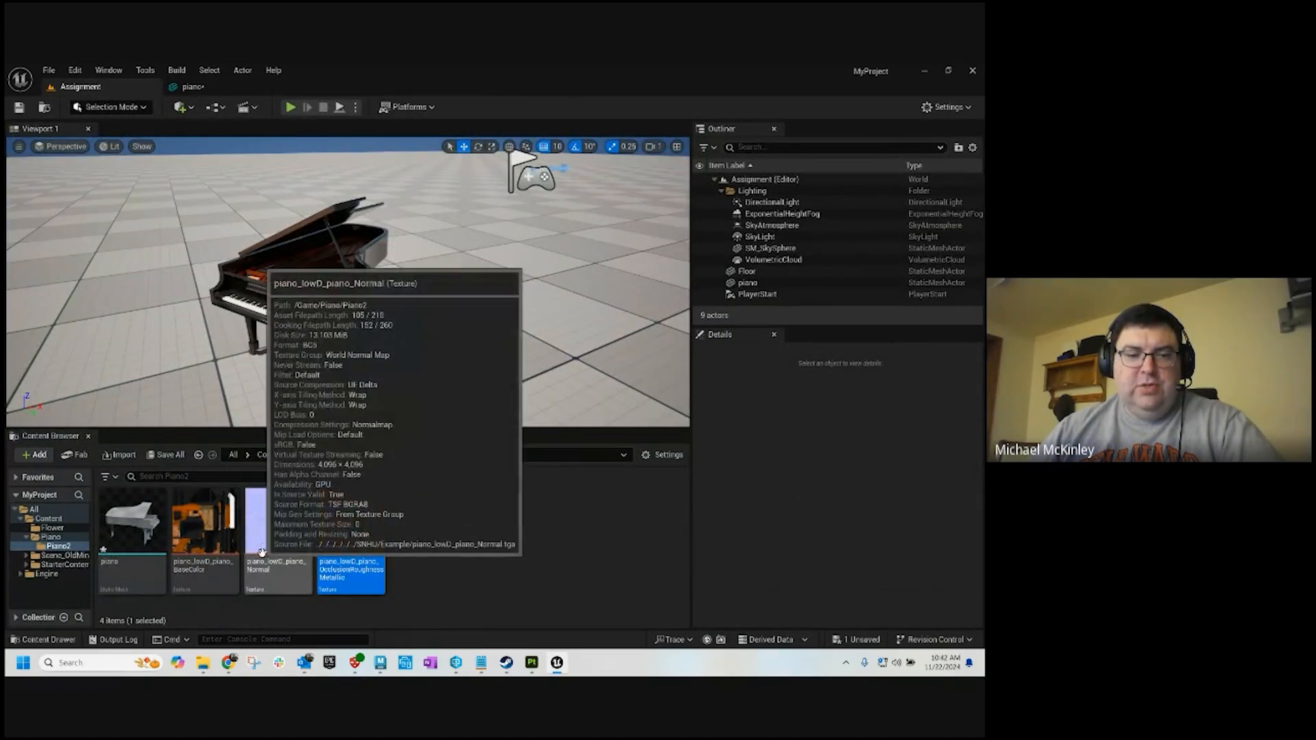
{"action": "mouse_move", "coordinate": [103, 542]}
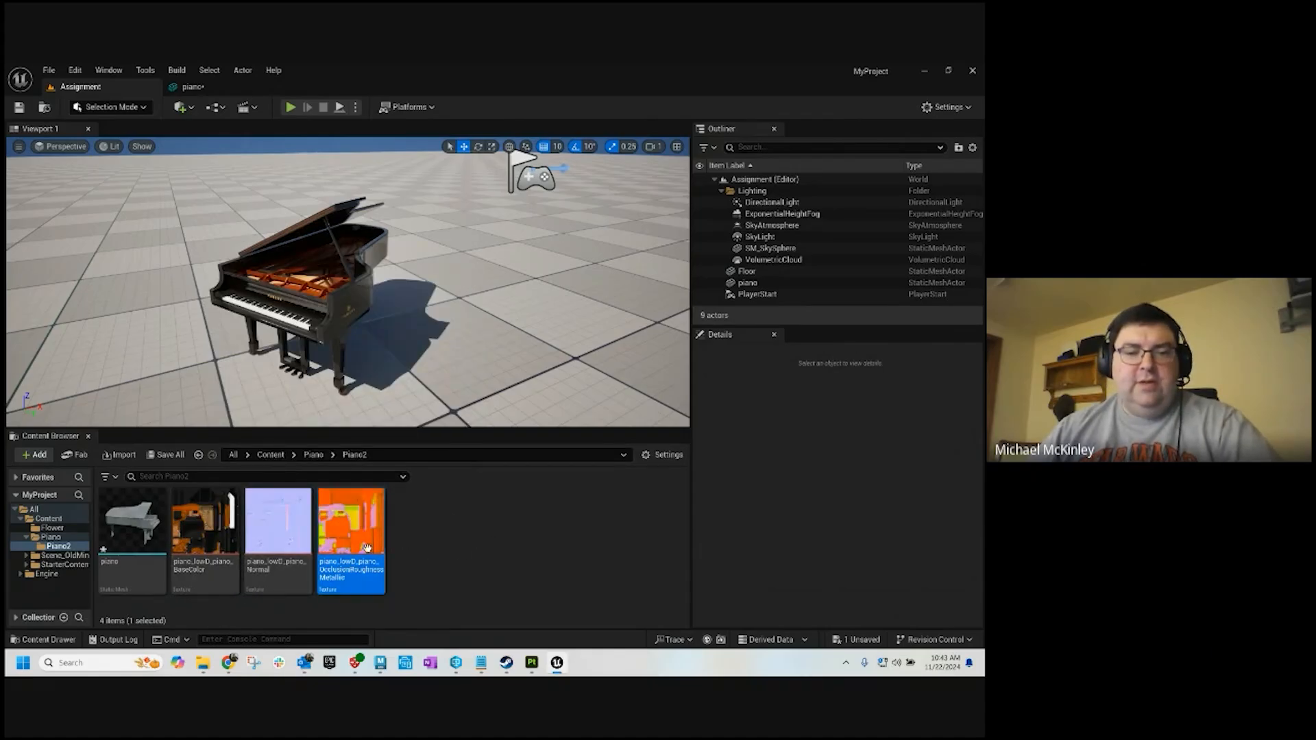
{"action": "left_click", "coordinate": [426, 542]}
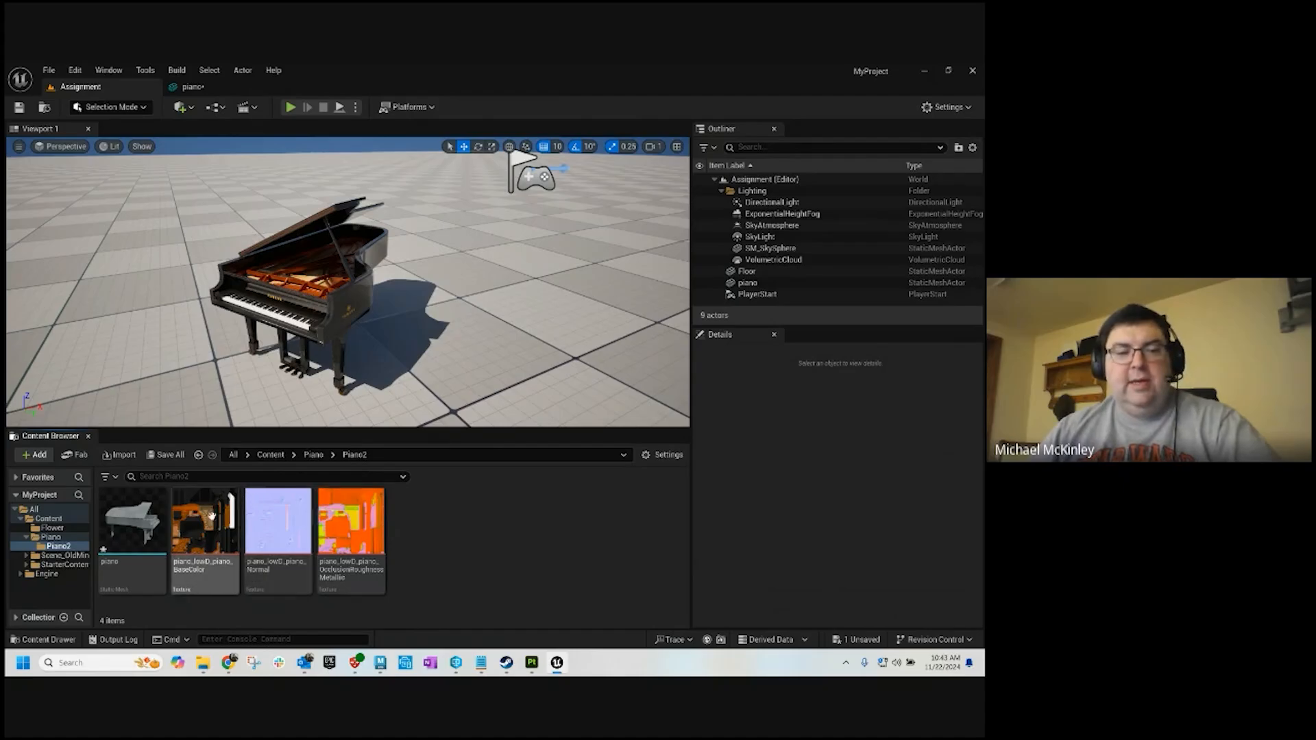
{"action": "left_click", "coordinate": [33, 455]}
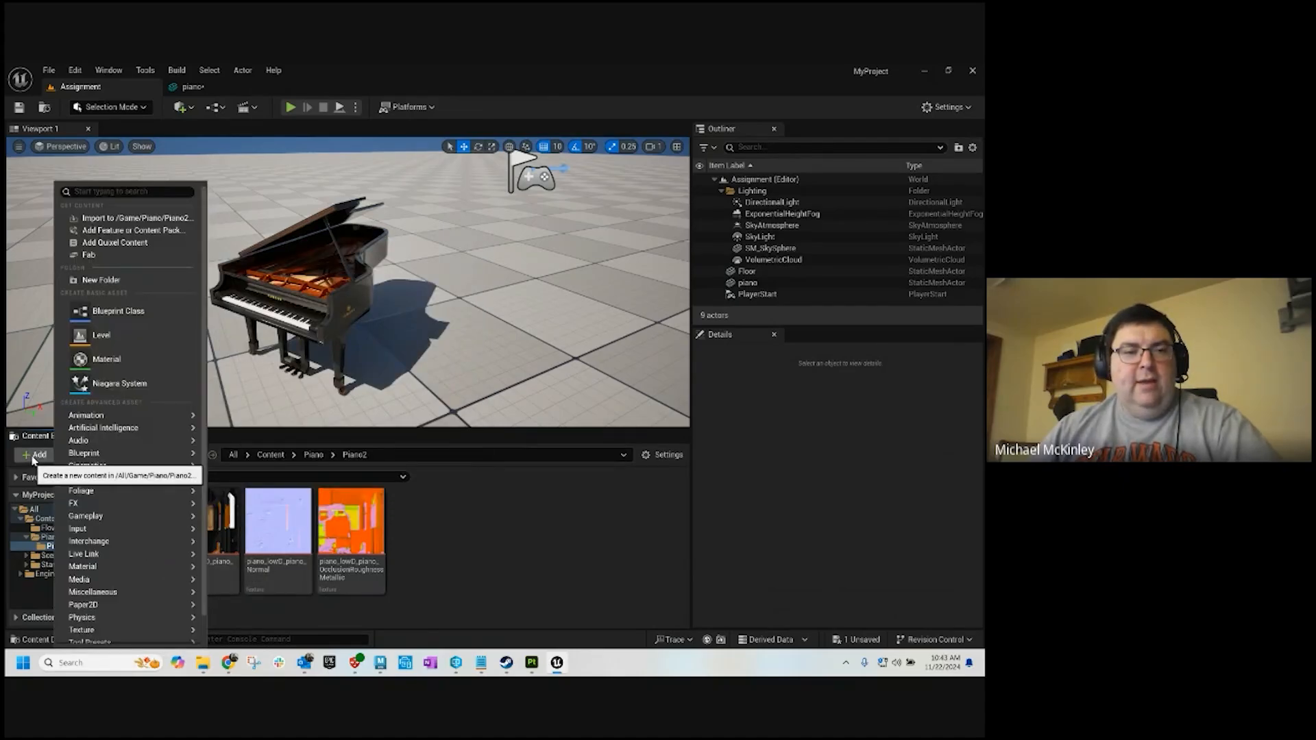
{"action": "left_click", "coordinate": [107, 360]}
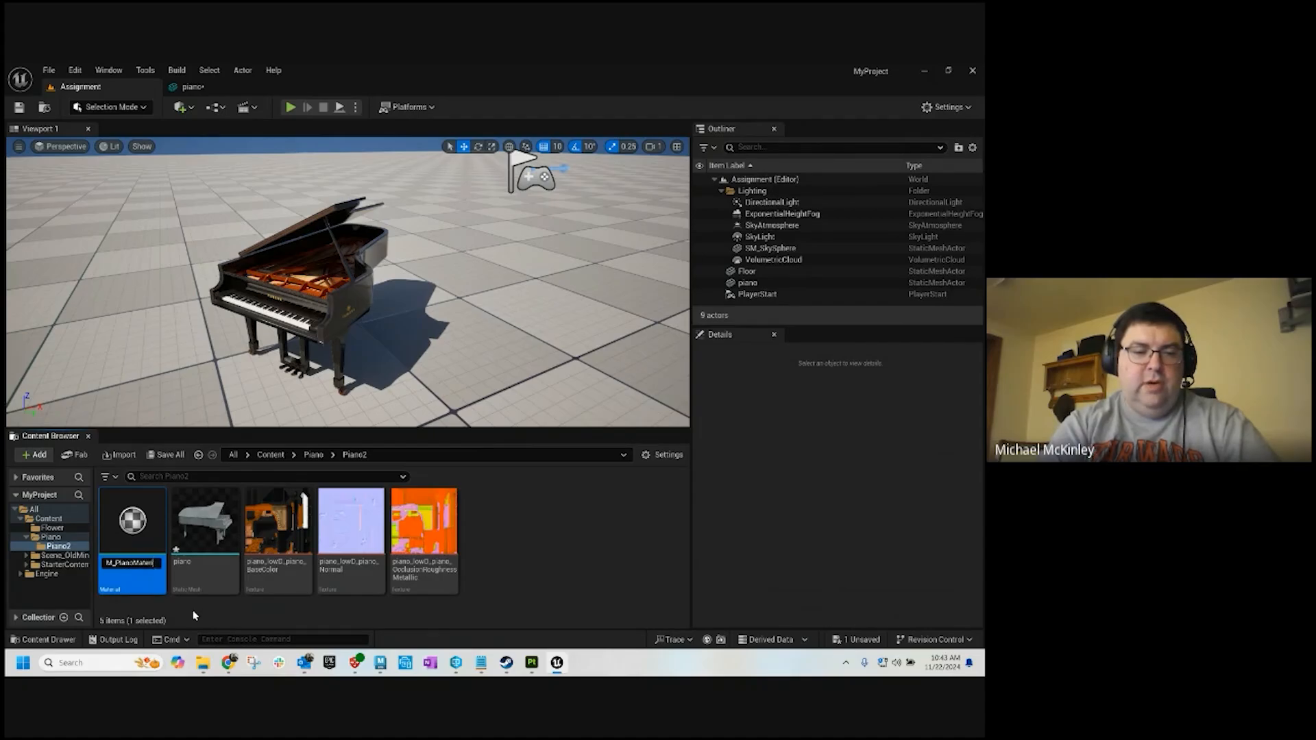
{"action": "key", "text": "Return"}
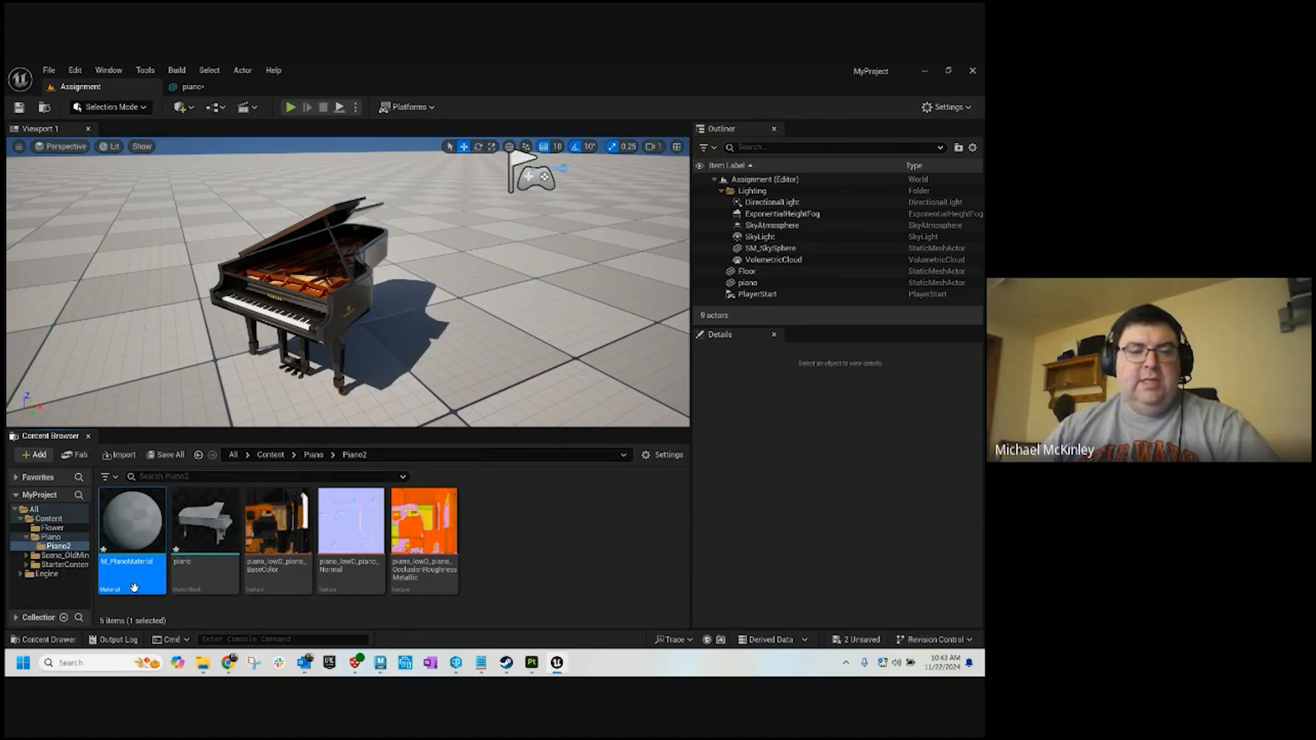
Open M_PianoMaterial and add the piano's BaseColor, Normal and OcclusionRoughnessMetallic textures to its graph as texture samples
{"action": "double_click", "coordinate": [130, 521]}
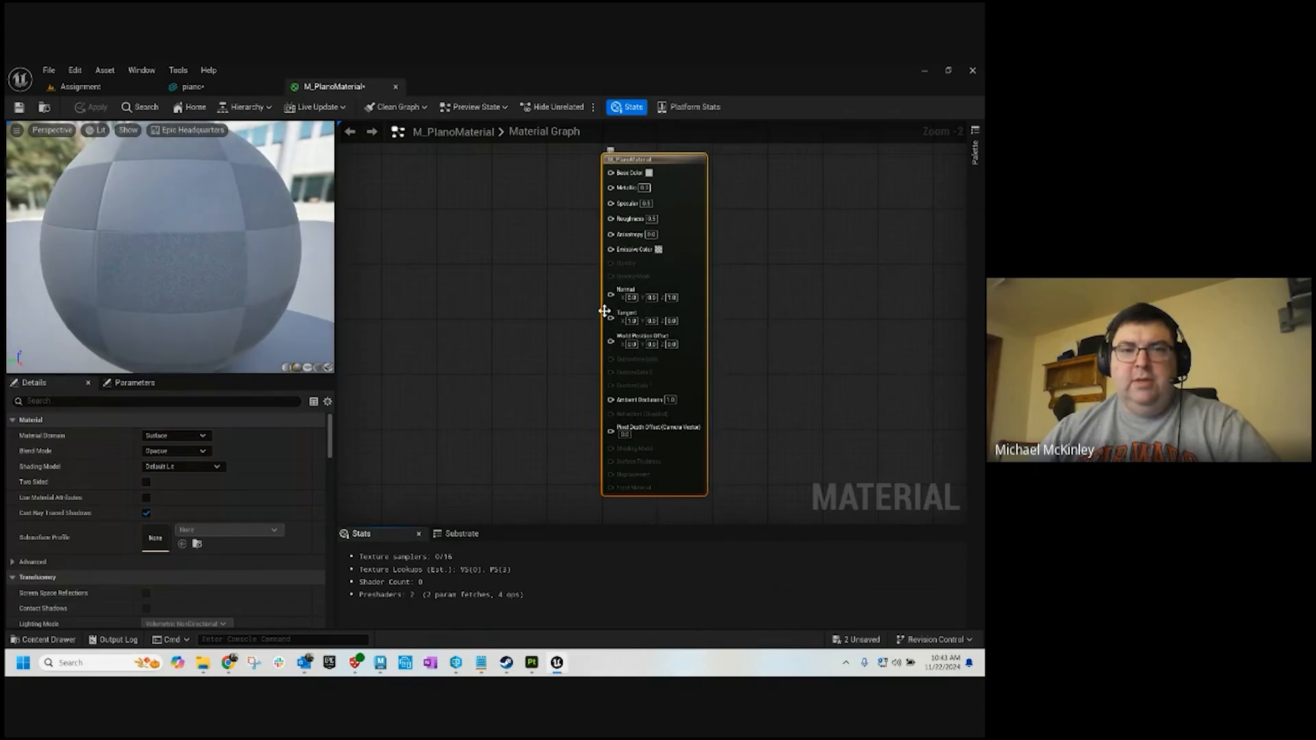
{"action": "left_click_drag", "start_coordinate": [347, 93], "coordinate": [343, 140]}
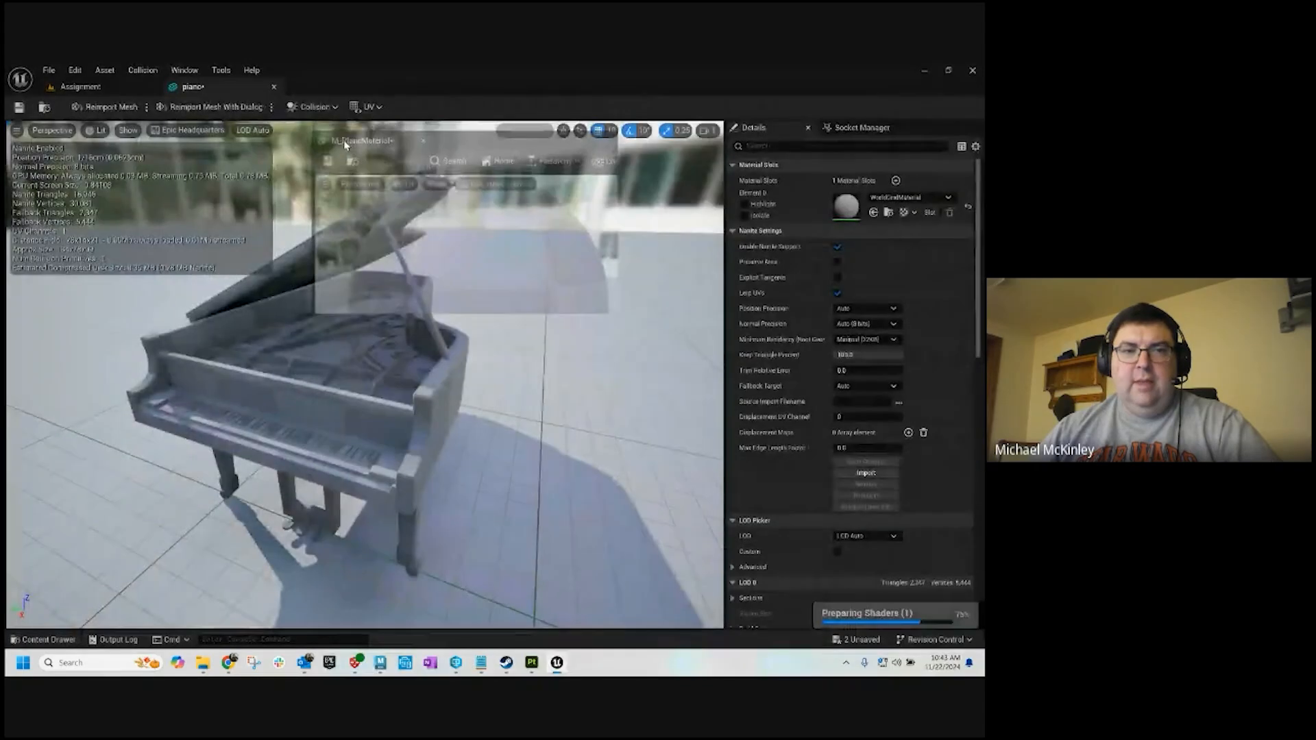
{"action": "left_click", "coordinate": [125, 88]}
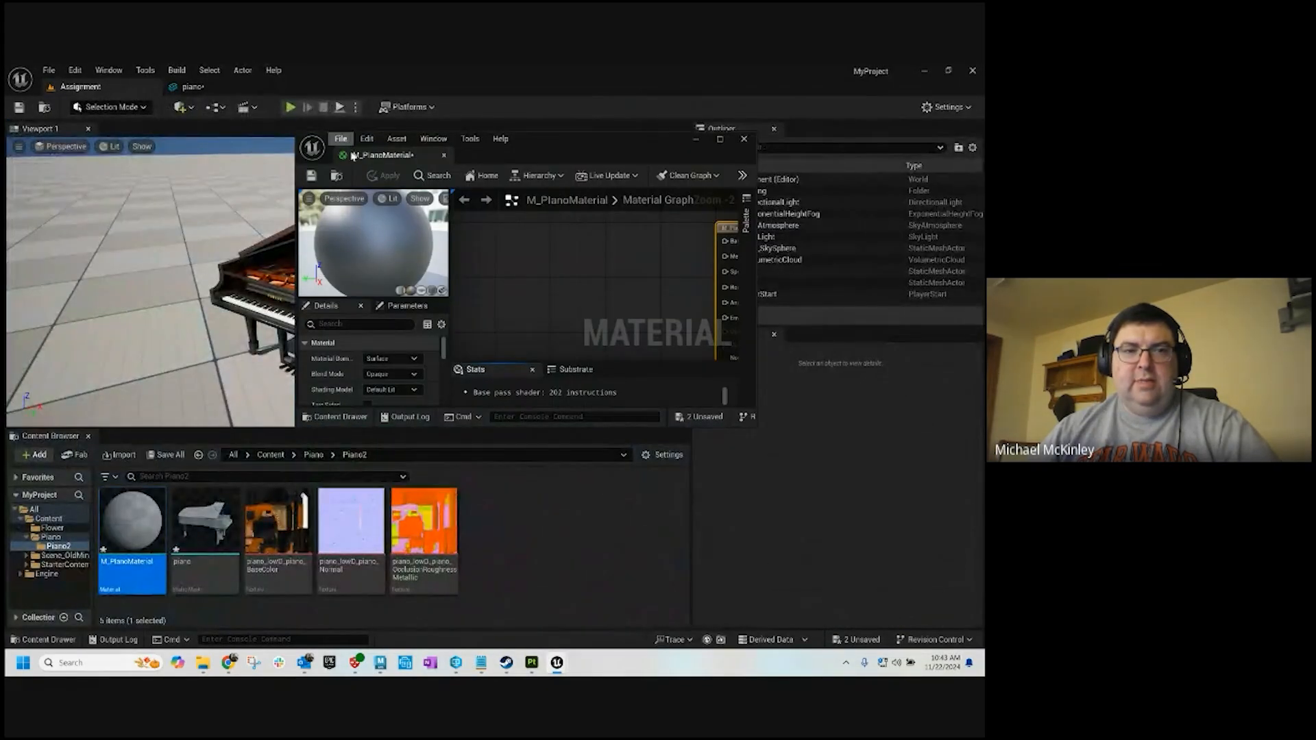
{"action": "left_click", "coordinate": [428, 525]}
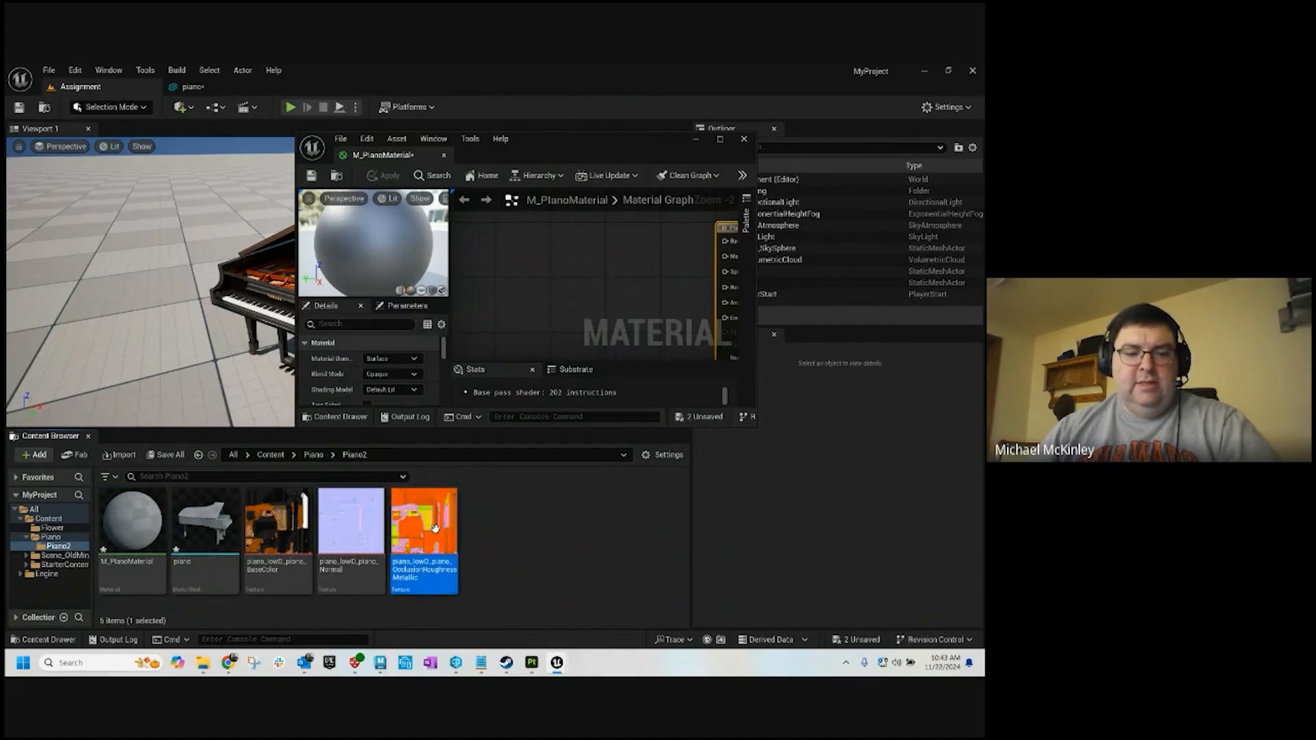
{"action": "left_click", "coordinate": [278, 521], "text": "shift"}
{"action": "left_click_drag", "start_coordinate": [425, 532], "coordinate": [569, 300]}
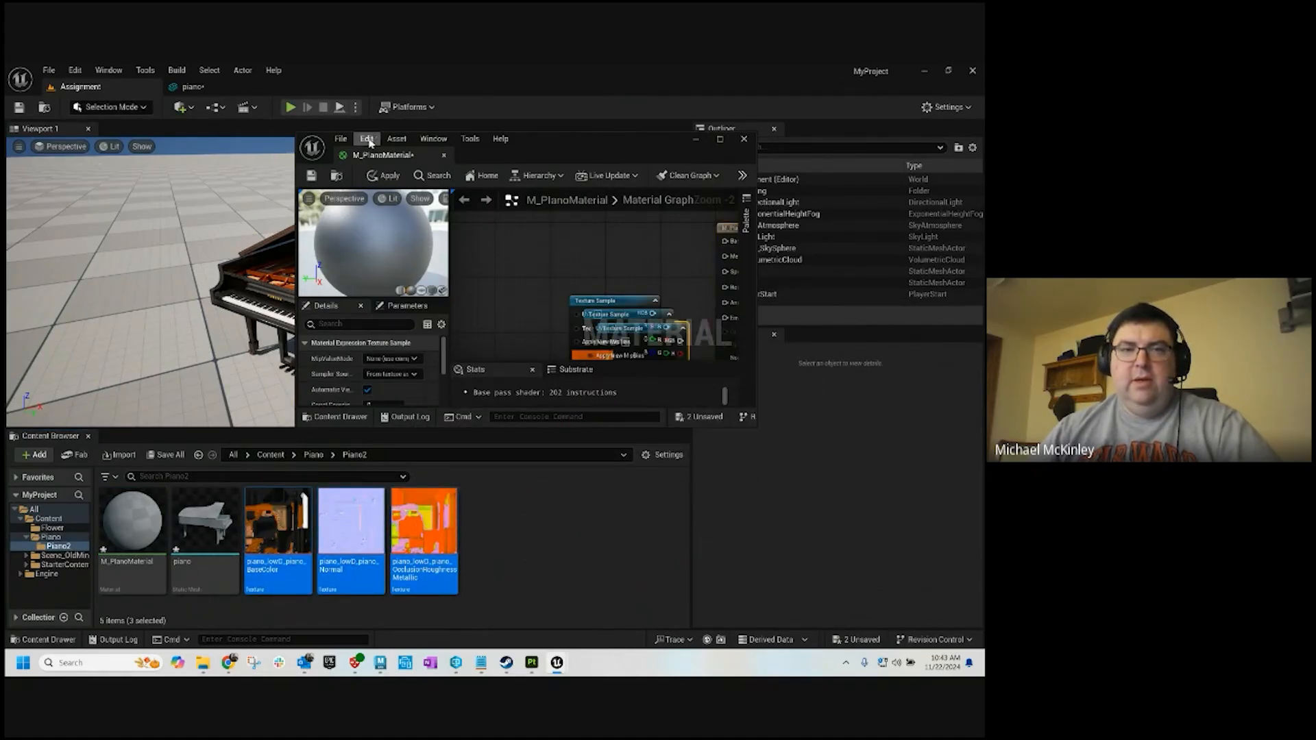
{"action": "left_click_drag", "start_coordinate": [374, 158], "coordinate": [226, 87]}
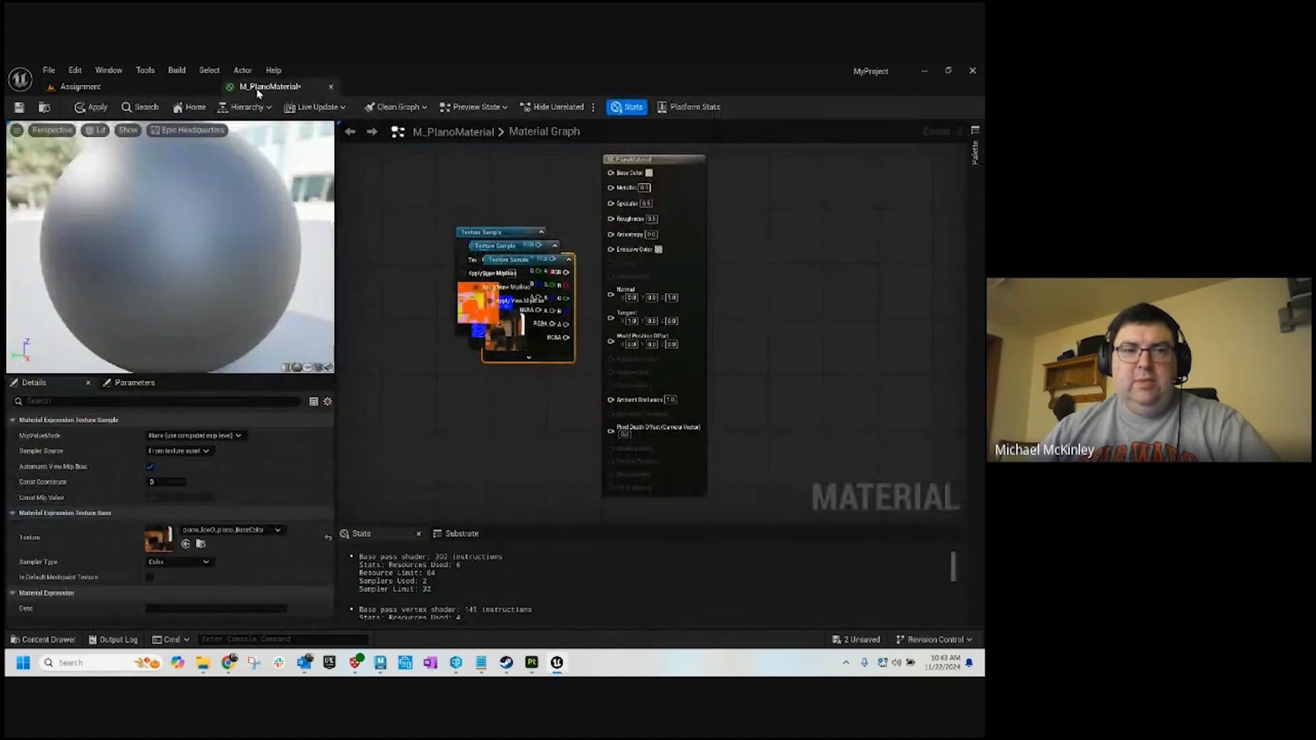
Arrange the texture samples in a column beside the material node, ordered BaseColor, Normal, OcclusionRoughnessMetallic
{"action": "left_click_drag", "start_coordinate": [511, 266], "coordinate": [480, 453]}
{"action": "left_click_drag", "start_coordinate": [507, 264], "coordinate": [433, 158]}
{"action": "left_click_drag", "start_coordinate": [512, 245], "coordinate": [448, 283]}
{"action": "right_click_drag", "start_coordinate": [513, 394], "coordinate": [490, 401]}
{"action": "left_click_drag", "start_coordinate": [440, 424], "coordinate": [426, 418]}
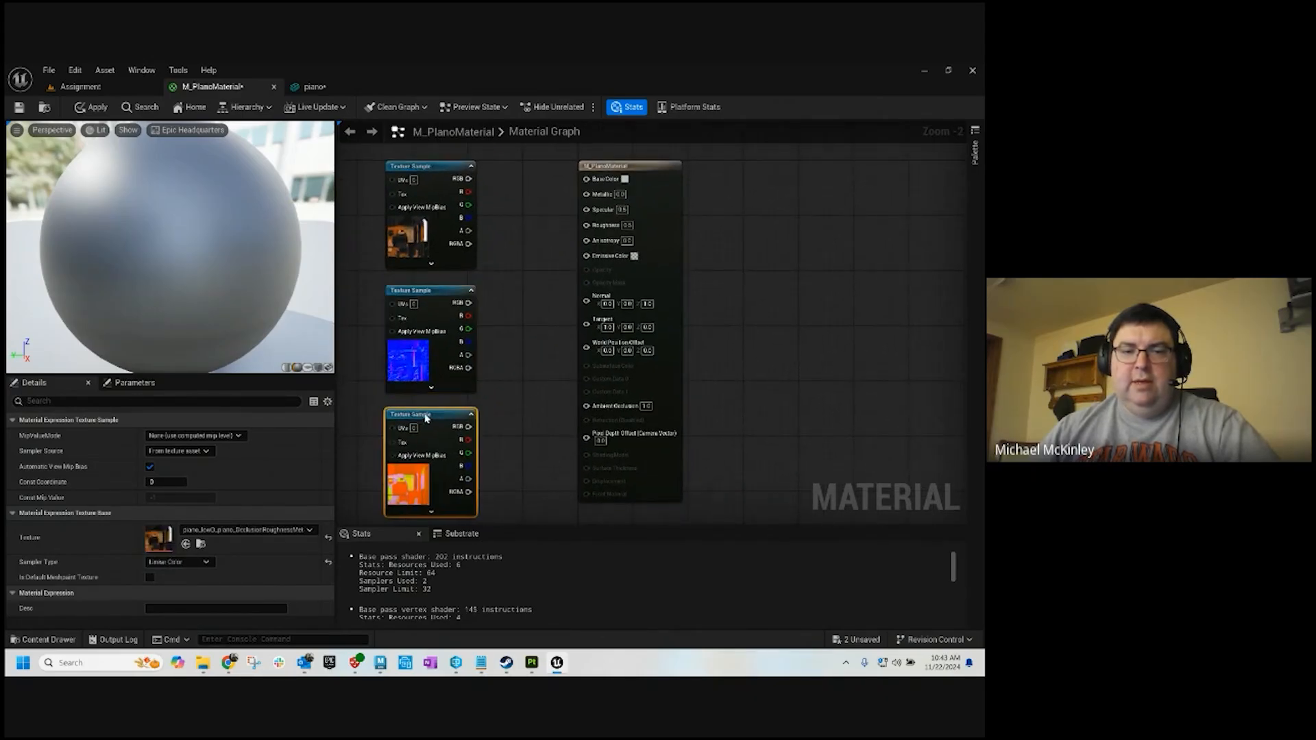
{"action": "right_click_drag", "start_coordinate": [523, 345], "coordinate": [537, 322]}
{"action": "scroll", "coordinate": [537, 336], "scroll_direction": "down", "scroll_amount": 1}
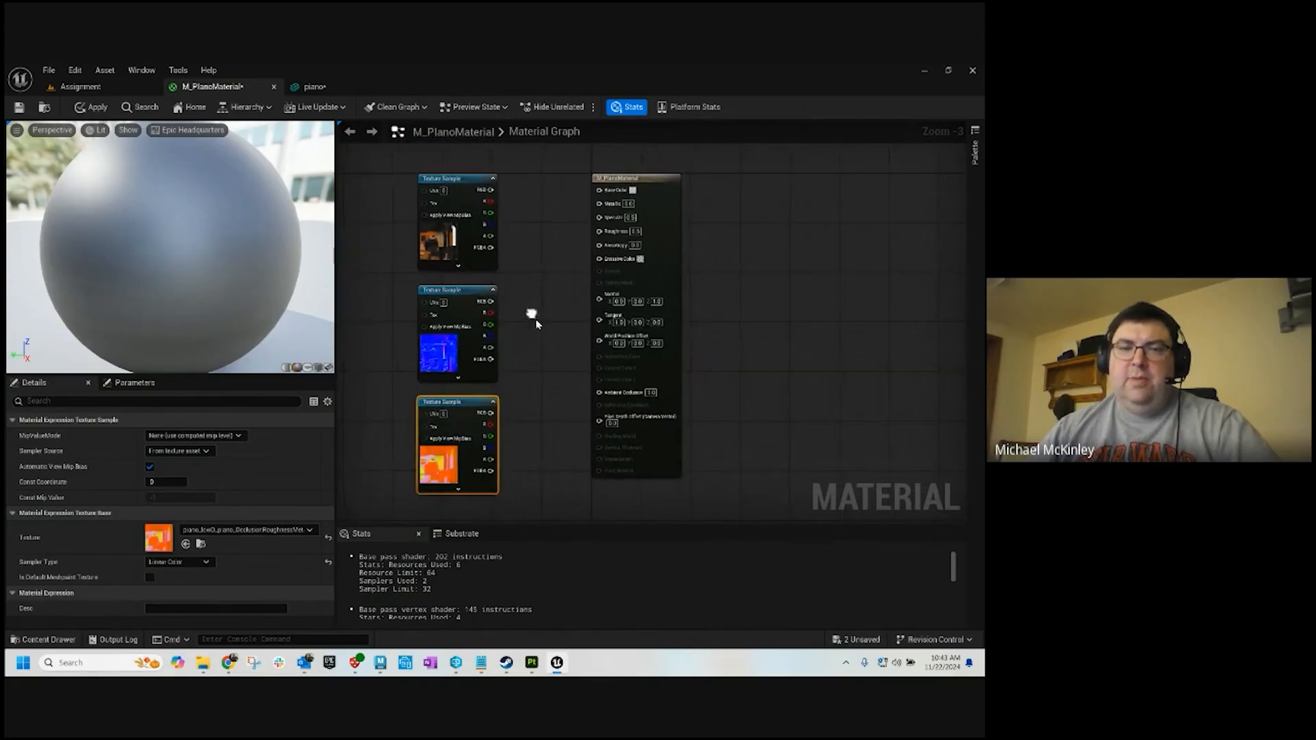
{"action": "left_click", "coordinate": [650, 200]}
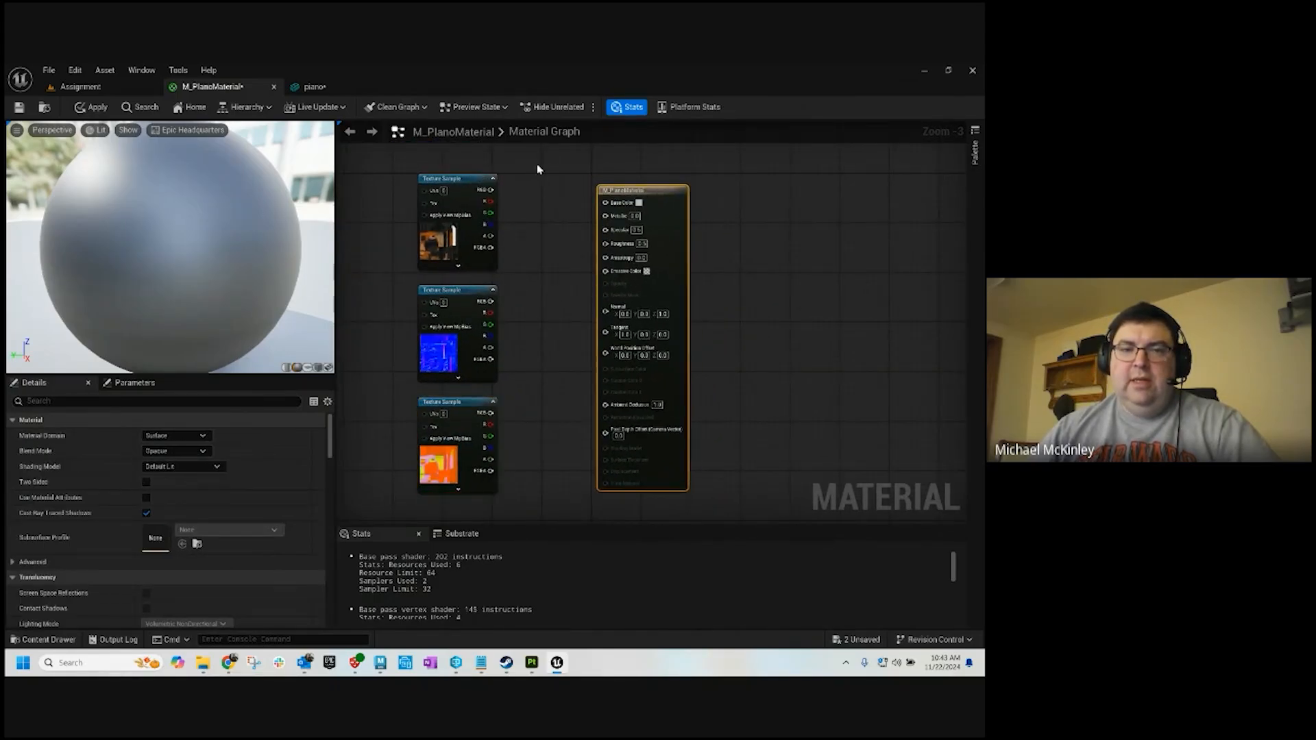
Connect the BaseColor sample's RGB output to Base Color and the Normal sample's RGB output to Normal
{"action": "left_click_drag", "start_coordinate": [538, 169], "coordinate": [363, 502]}
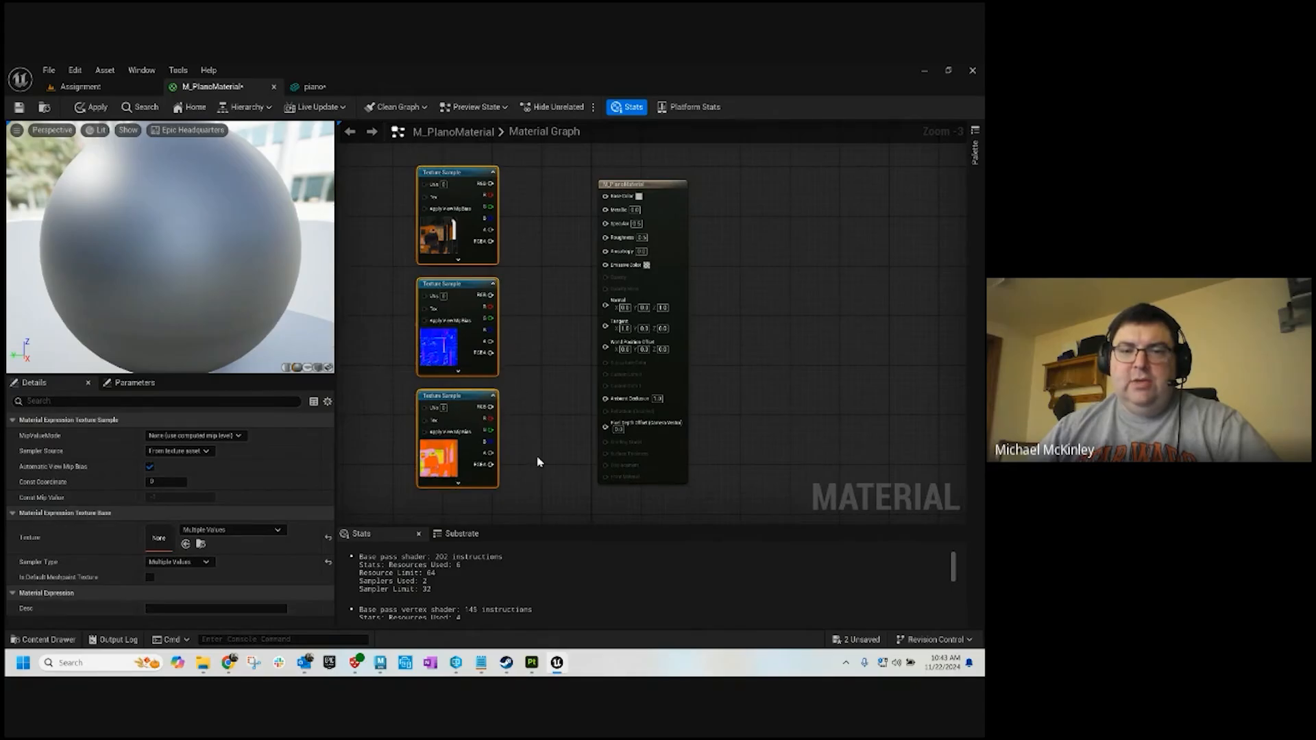
{"action": "left_click", "coordinate": [540, 381]}
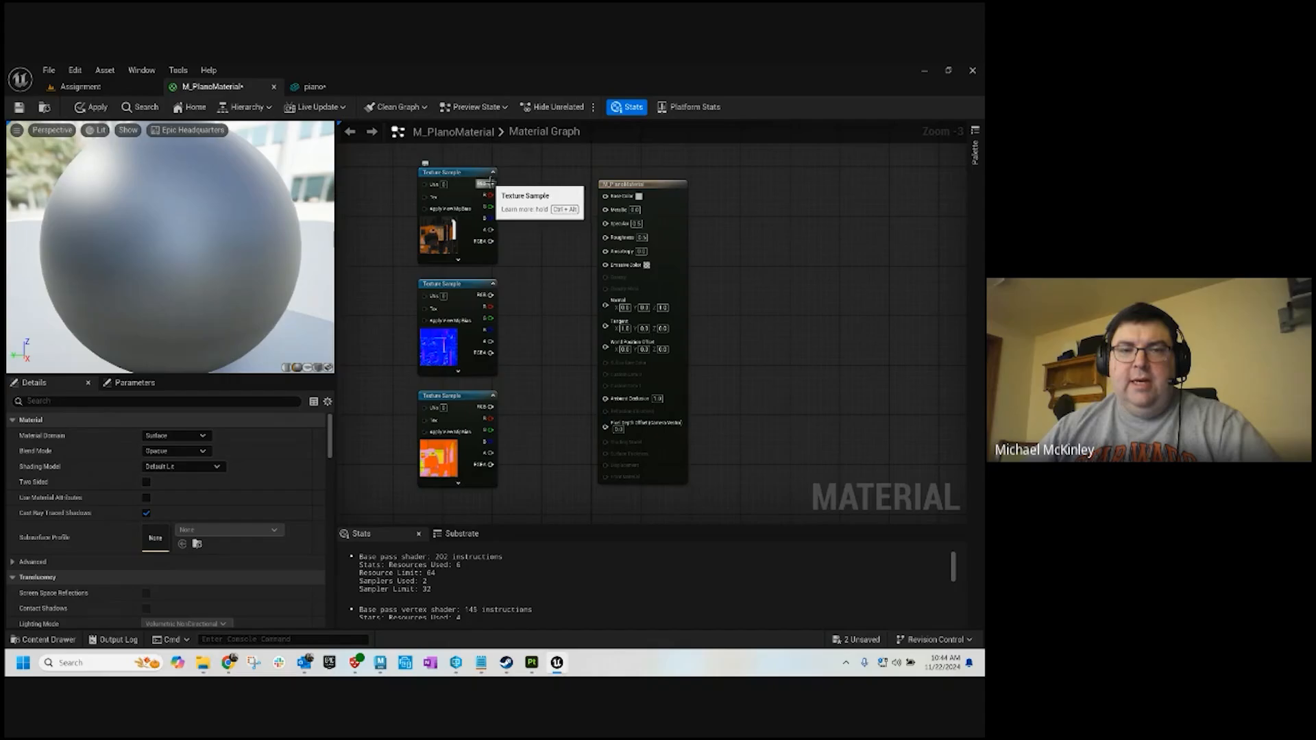
{"action": "left_click_drag", "start_coordinate": [491, 183], "coordinate": [604, 200]}
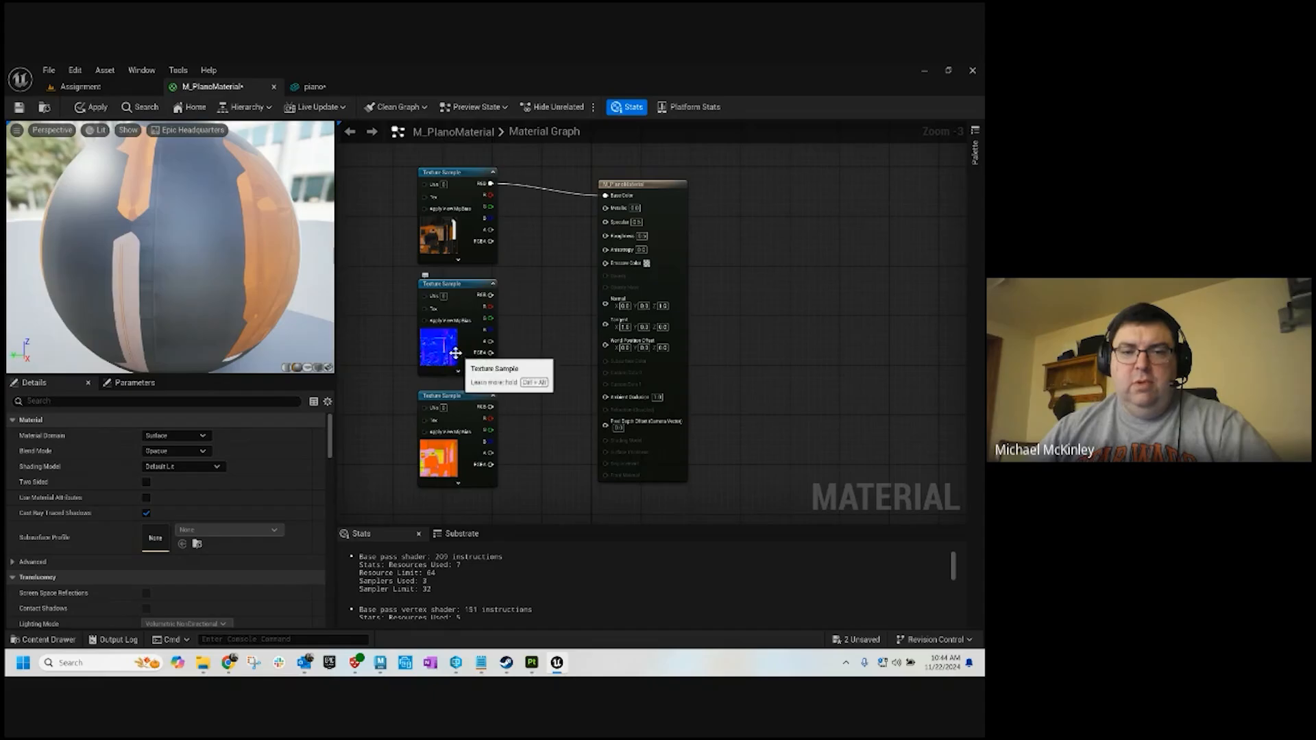
{"action": "left_click_drag", "start_coordinate": [491, 294], "coordinate": [605, 302]}
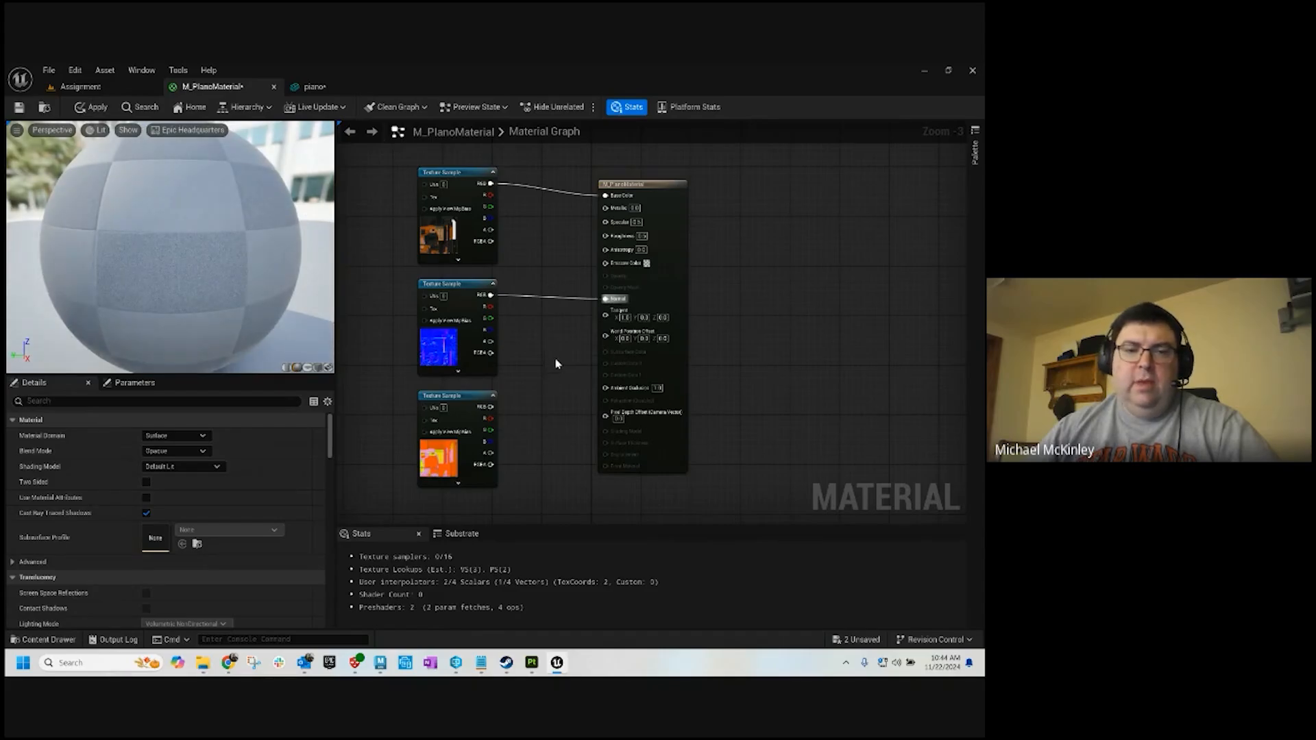
{"action": "left_click", "coordinate": [459, 404]}
{"action": "key", "text": "space"}
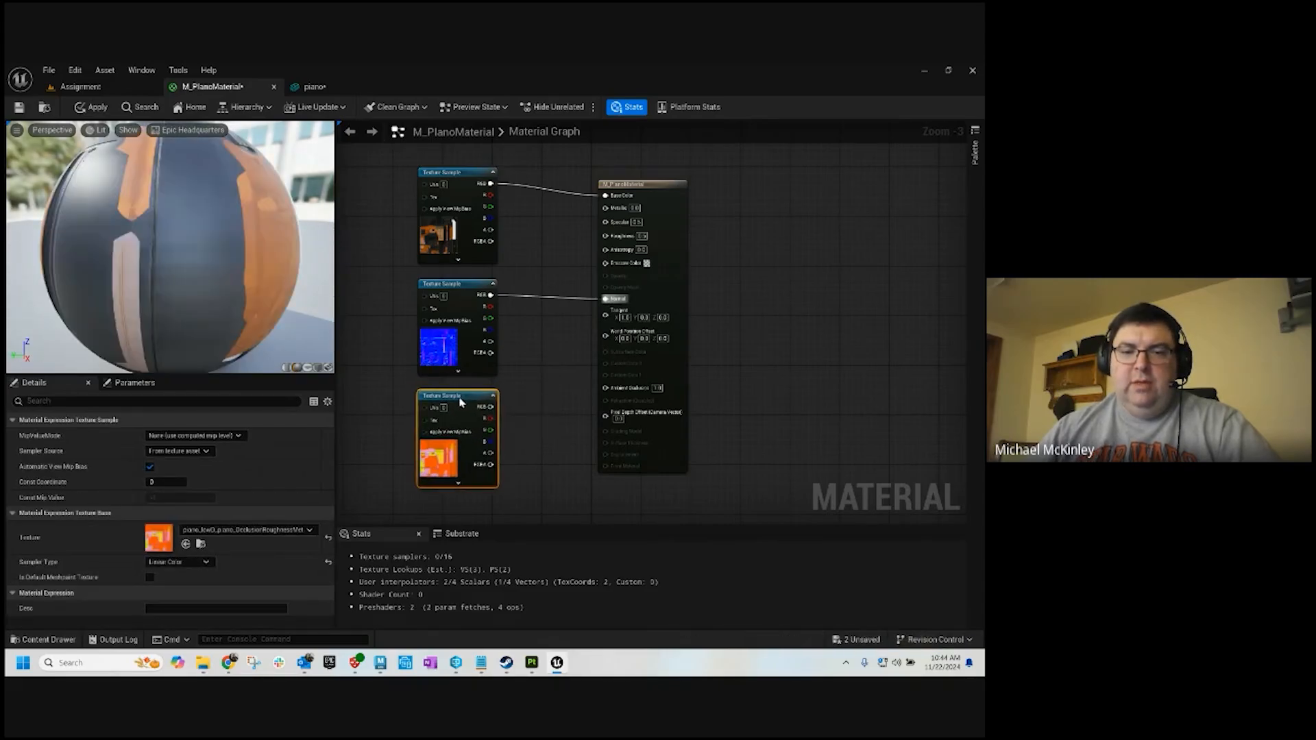
{"action": "left_click_drag", "start_coordinate": [490, 407], "coordinate": [540, 388]}
{"action": "left_click", "coordinate": [522, 428]}
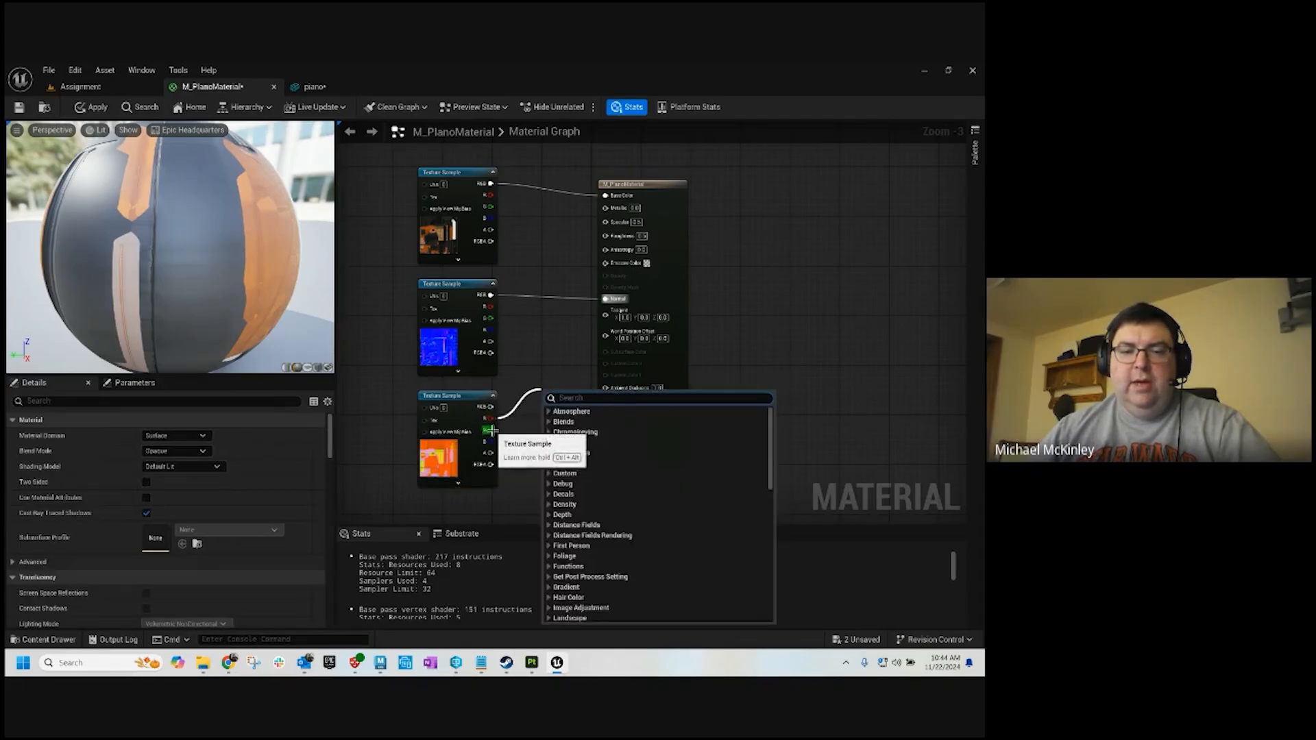
{"action": "left_click_drag", "start_coordinate": [491, 431], "coordinate": [519, 443]}
{"action": "left_click", "coordinate": [516, 386]}
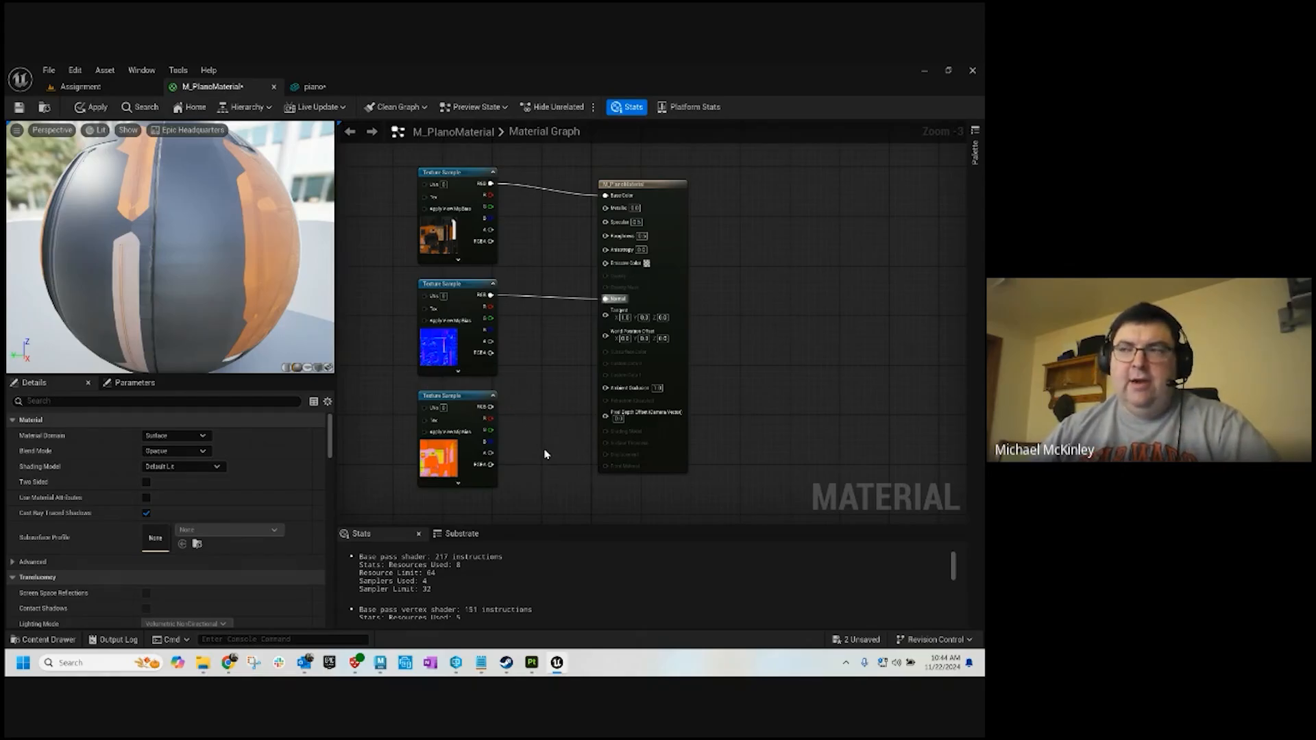
Connect the OcclusionRoughnessMetallic sample's R output to Ambient Occlusion, G to Roughness and B to Metallic
{"action": "scroll", "coordinate": [553, 450], "scroll_direction": "up", "scroll_amount": 2}
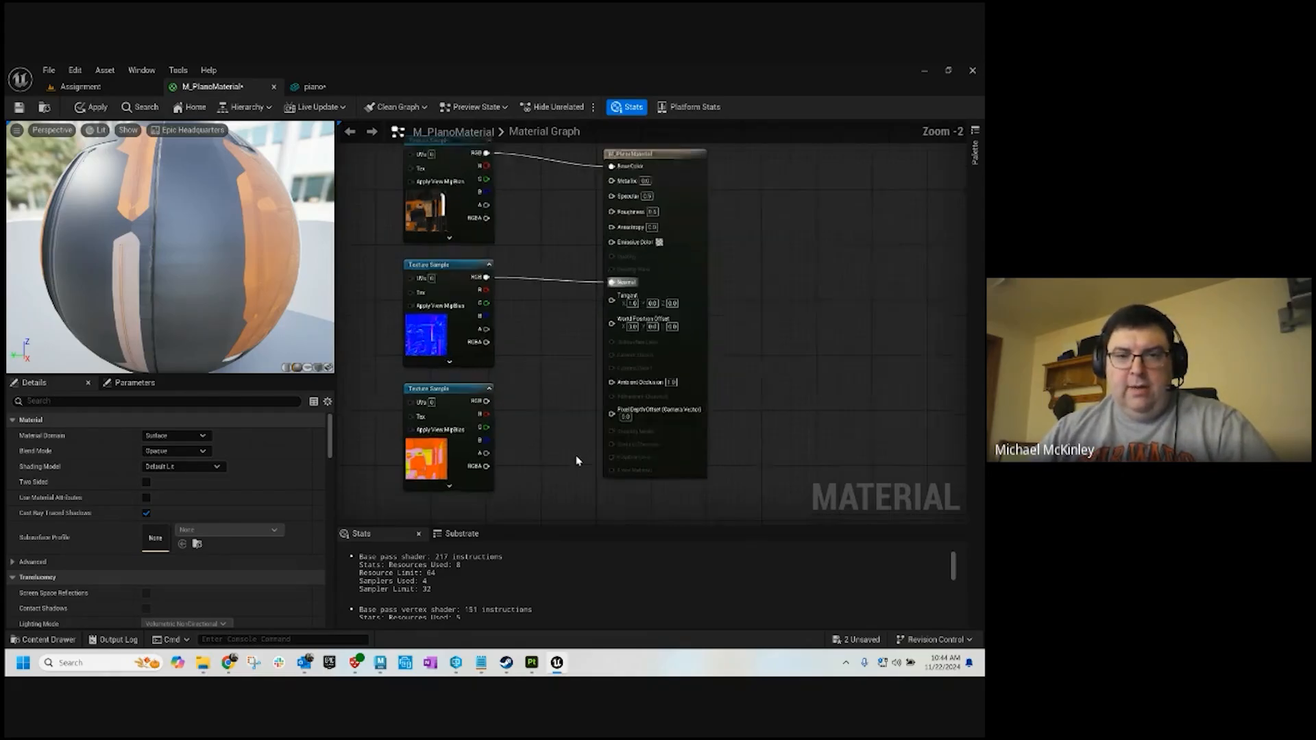
{"action": "mouse_move", "coordinate": [532, 372]}
{"action": "right_mouse_down"}
{"action": "mouse_move", "coordinate": [544, 364]}
{"action": "mouse_move", "coordinate": [532, 379]}
{"action": "right_mouse_up"}
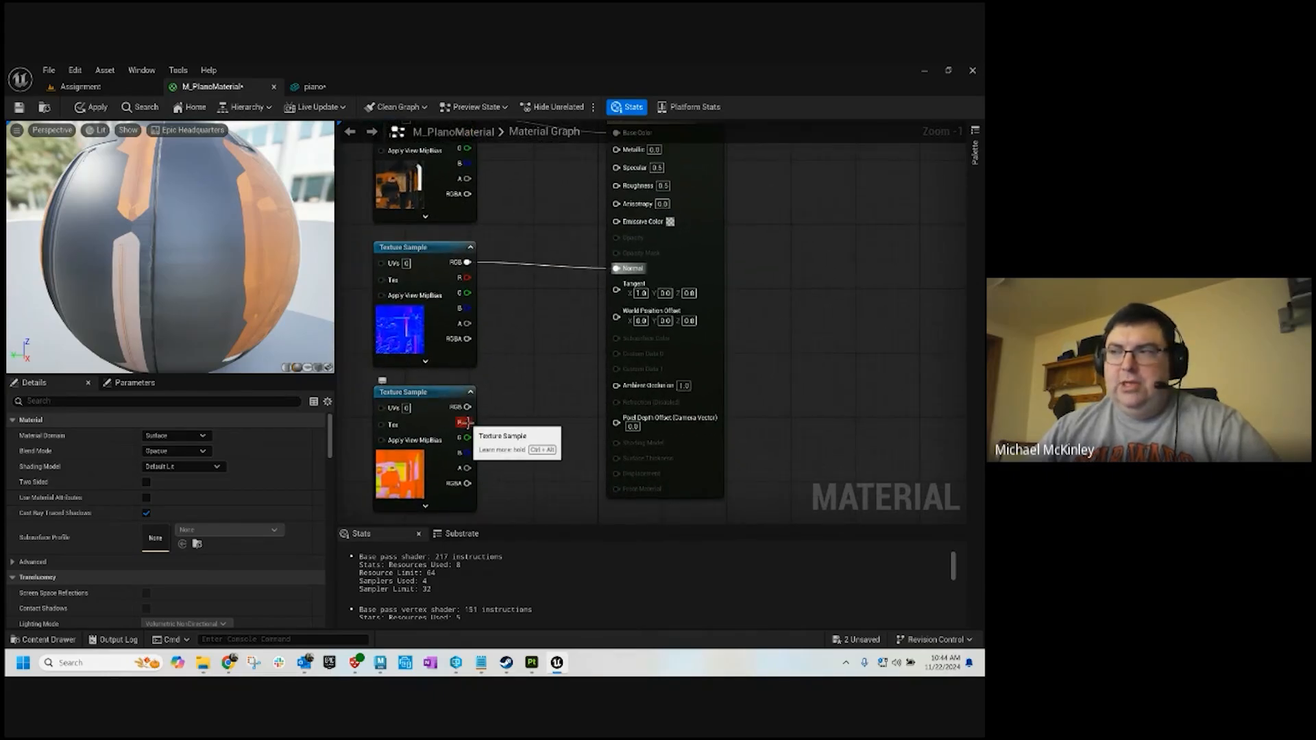
{"action": "left_click_drag", "start_coordinate": [465, 422], "coordinate": [617, 388]}
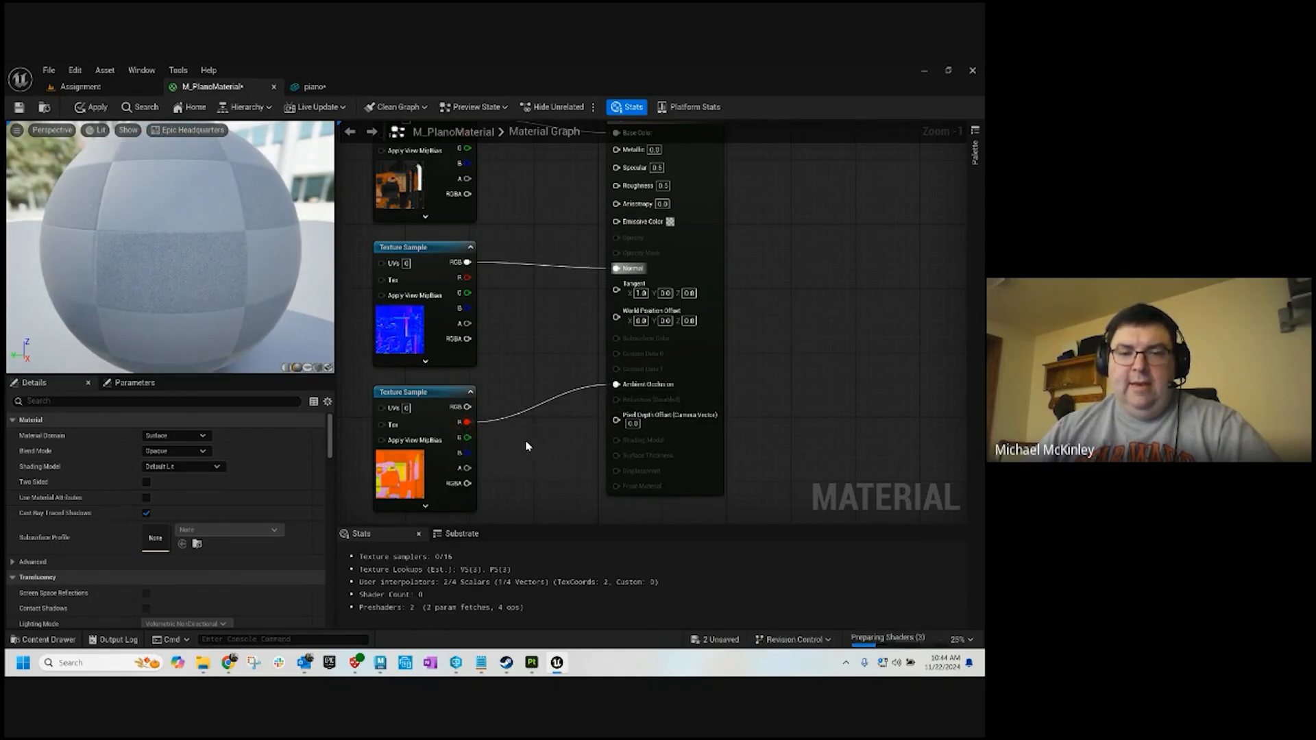
{"action": "right_click_drag", "start_coordinate": [554, 342], "coordinate": [542, 370]}
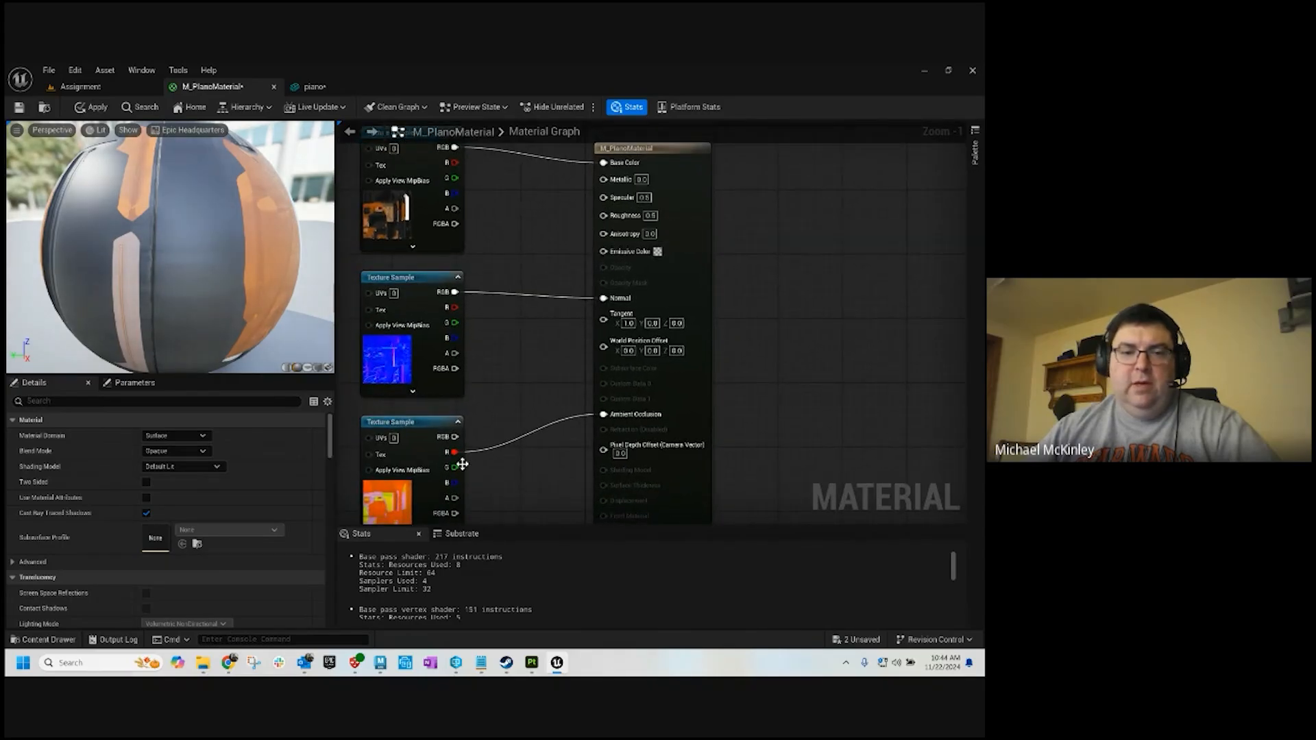
{"action": "left_click_drag", "start_coordinate": [455, 468], "coordinate": [602, 215]}
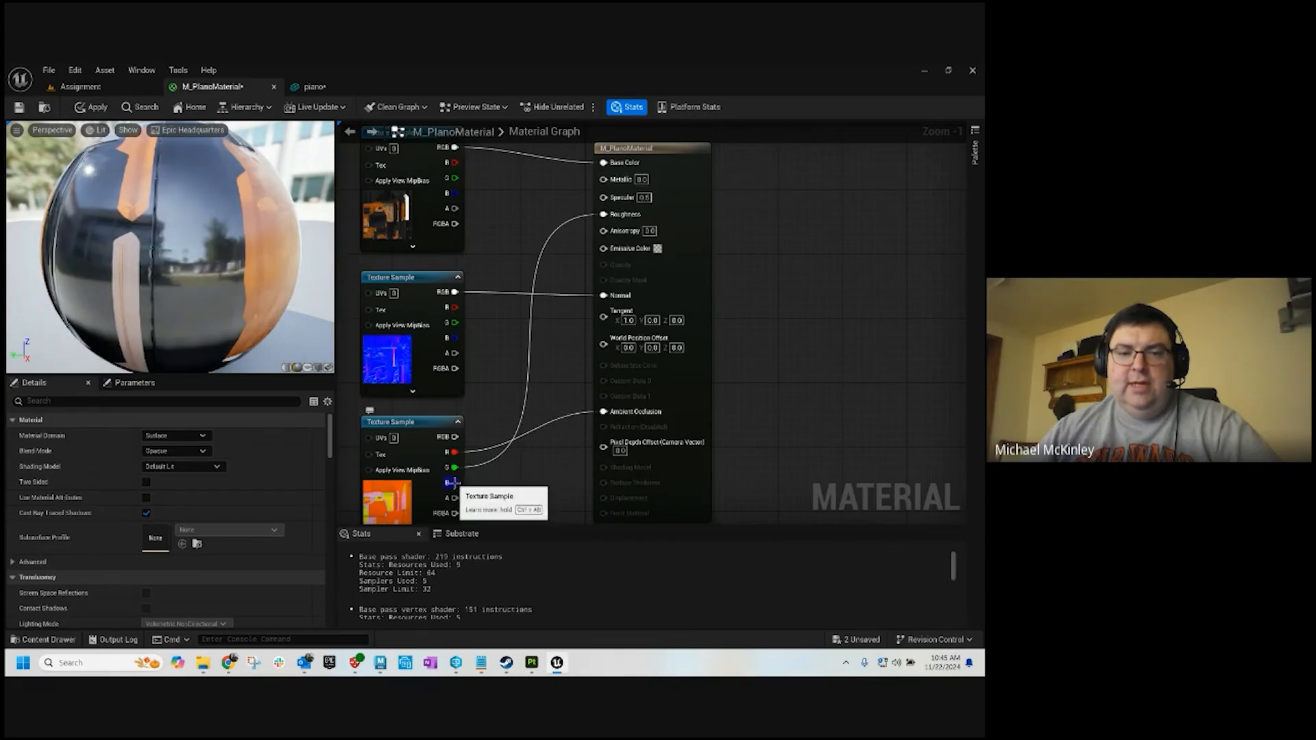
{"action": "left_click_drag", "start_coordinate": [452, 482], "coordinate": [604, 178]}
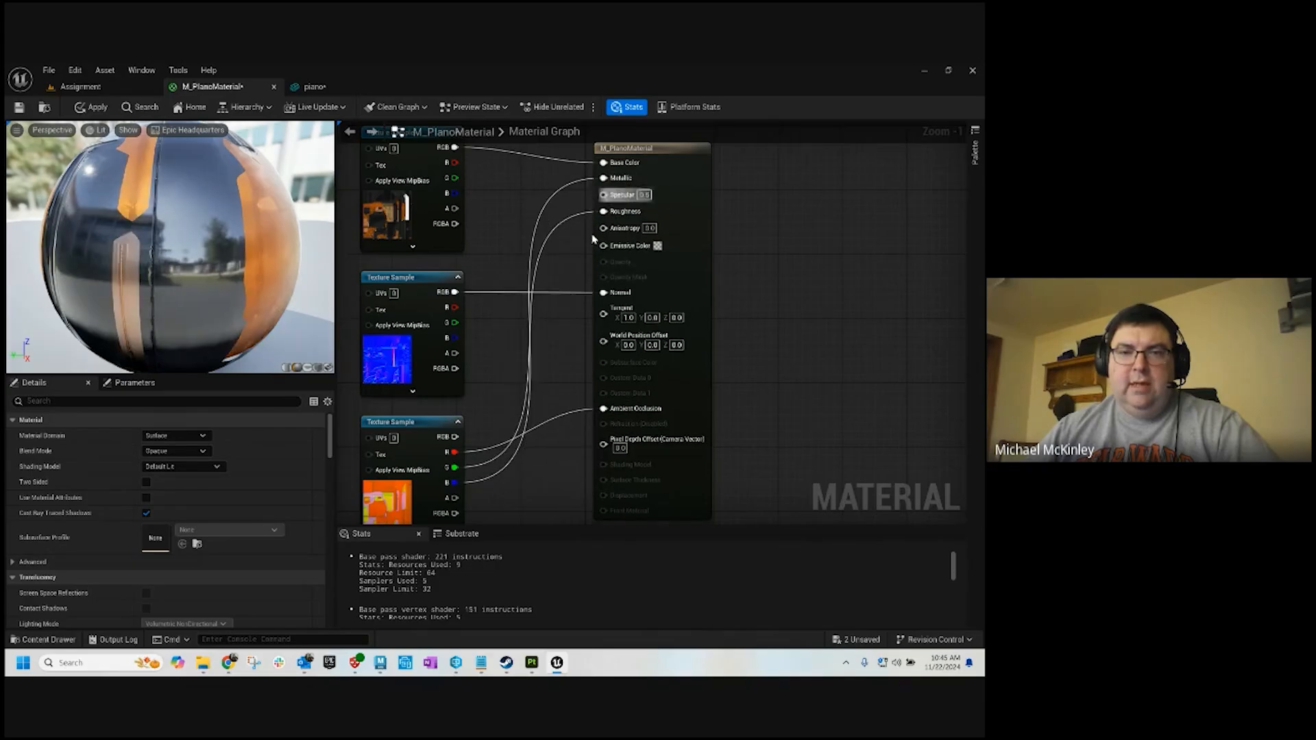
{"action": "scroll", "coordinate": [557, 359], "scroll_direction": "down", "scroll_amount": 2}
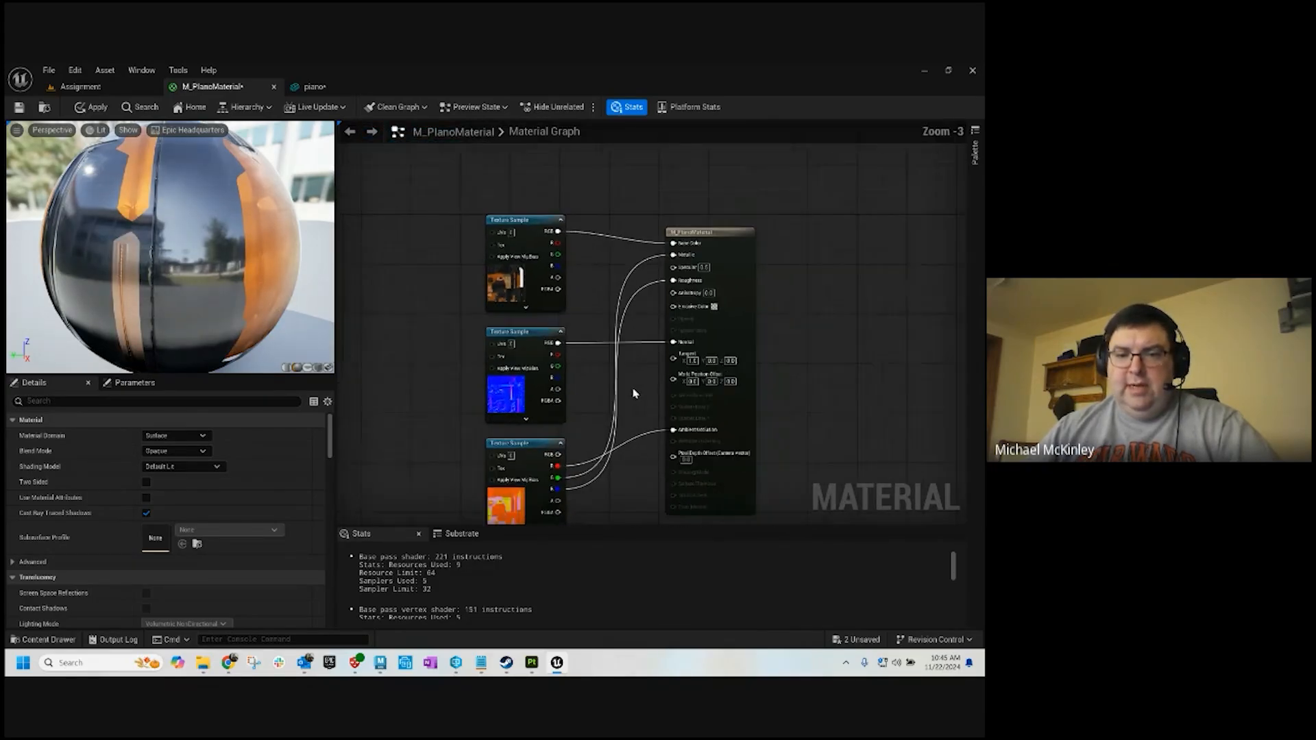
Save M_PianoMaterial and close its editor
{"action": "mouse_move", "coordinate": [175, 234]}
{"action": "left_mouse_down"}
{"action": "mouse_move", "coordinate": [338, 252]}
{"action": "mouse_move", "coordinate": [411, 236]}
{"action": "mouse_move", "coordinate": [162, 203]}
{"action": "mouse_move", "coordinate": [62, 211]}
{"action": "mouse_move", "coordinate": [177, 237]}
{"action": "left_mouse_up"}
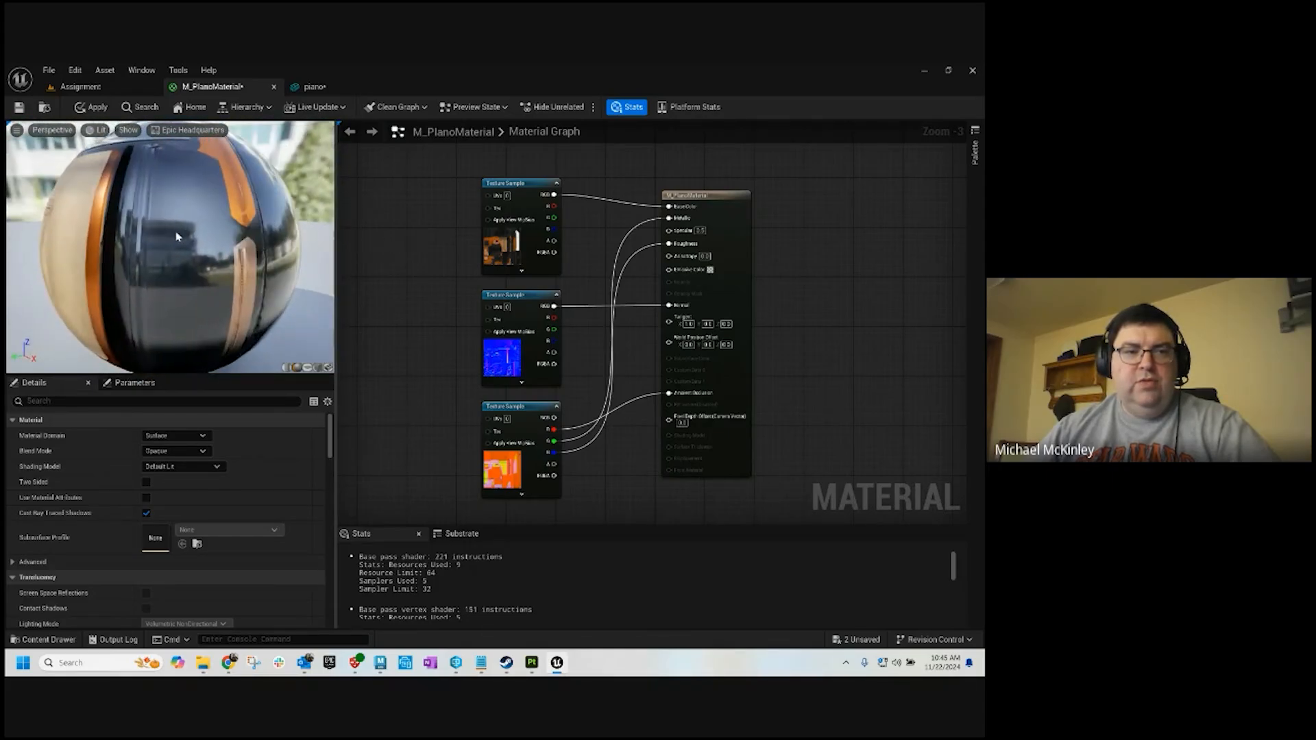
{"action": "left_click", "coordinate": [19, 108]}
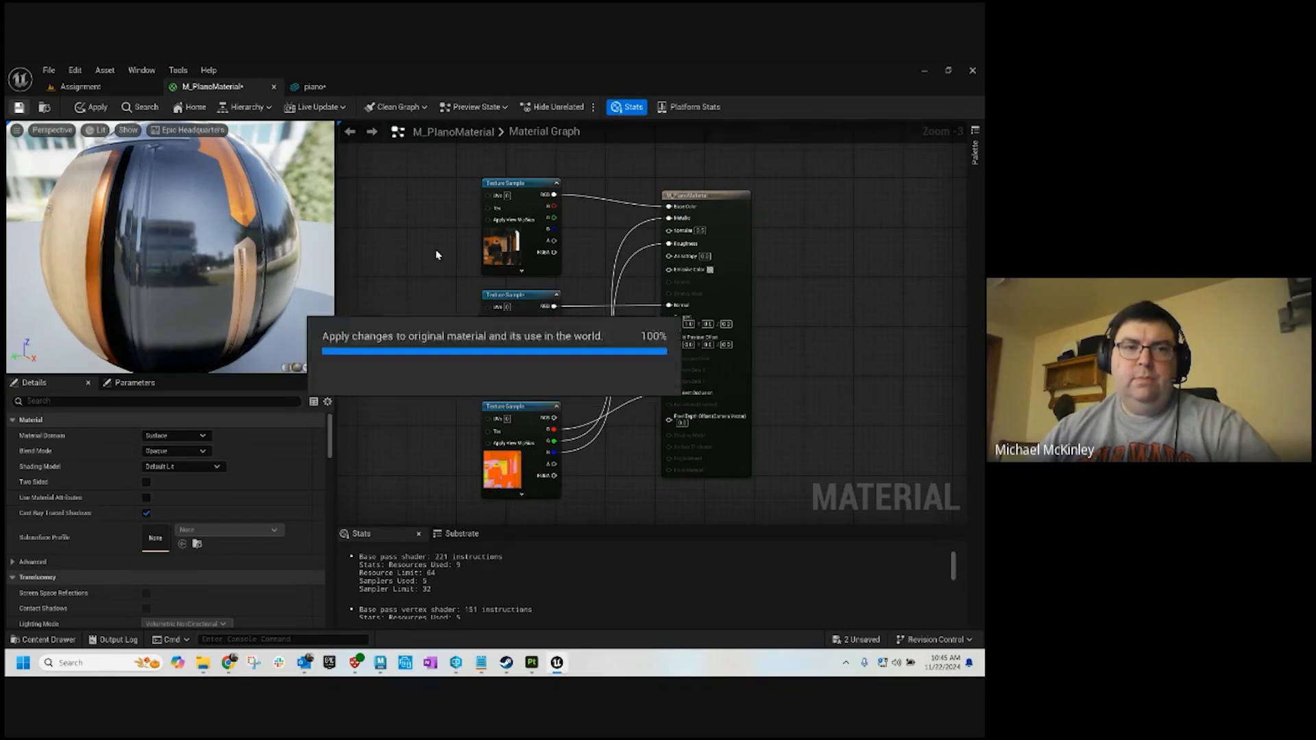
{"action": "left_click", "coordinate": [80, 86]}
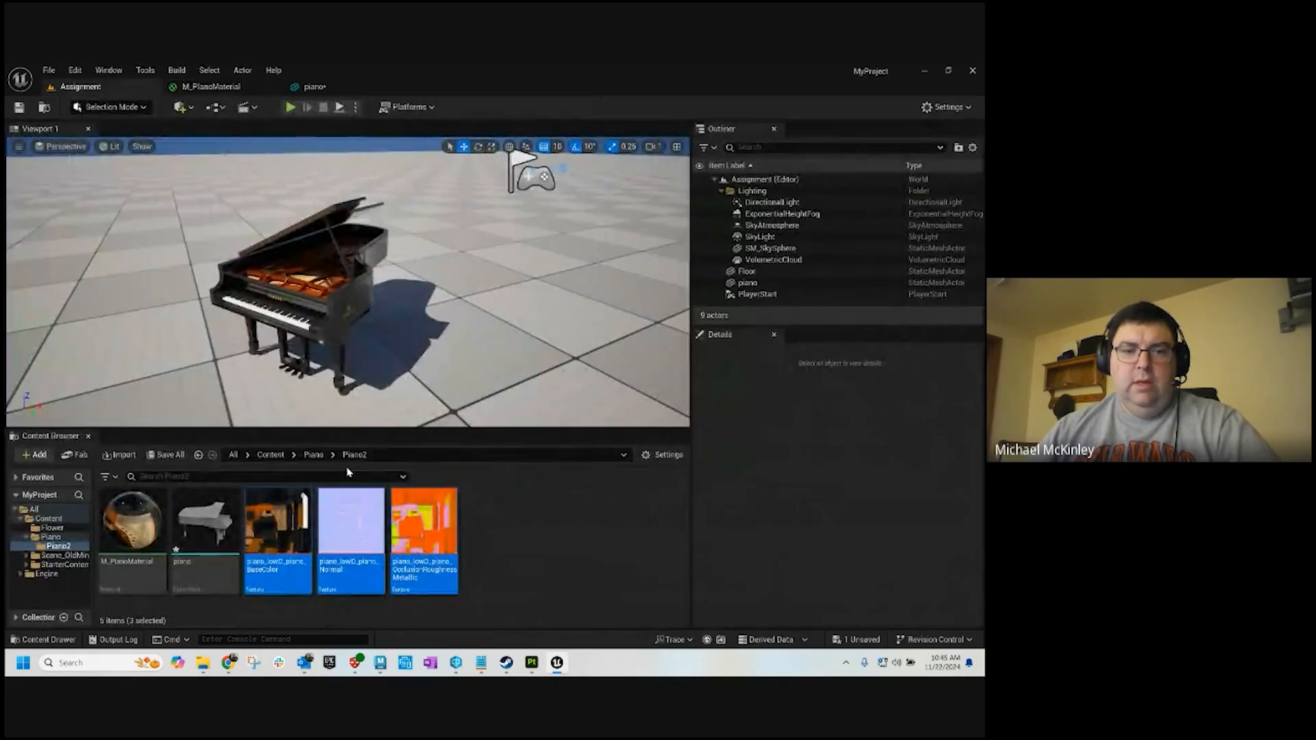
{"action": "double_click", "coordinate": [139, 535]}
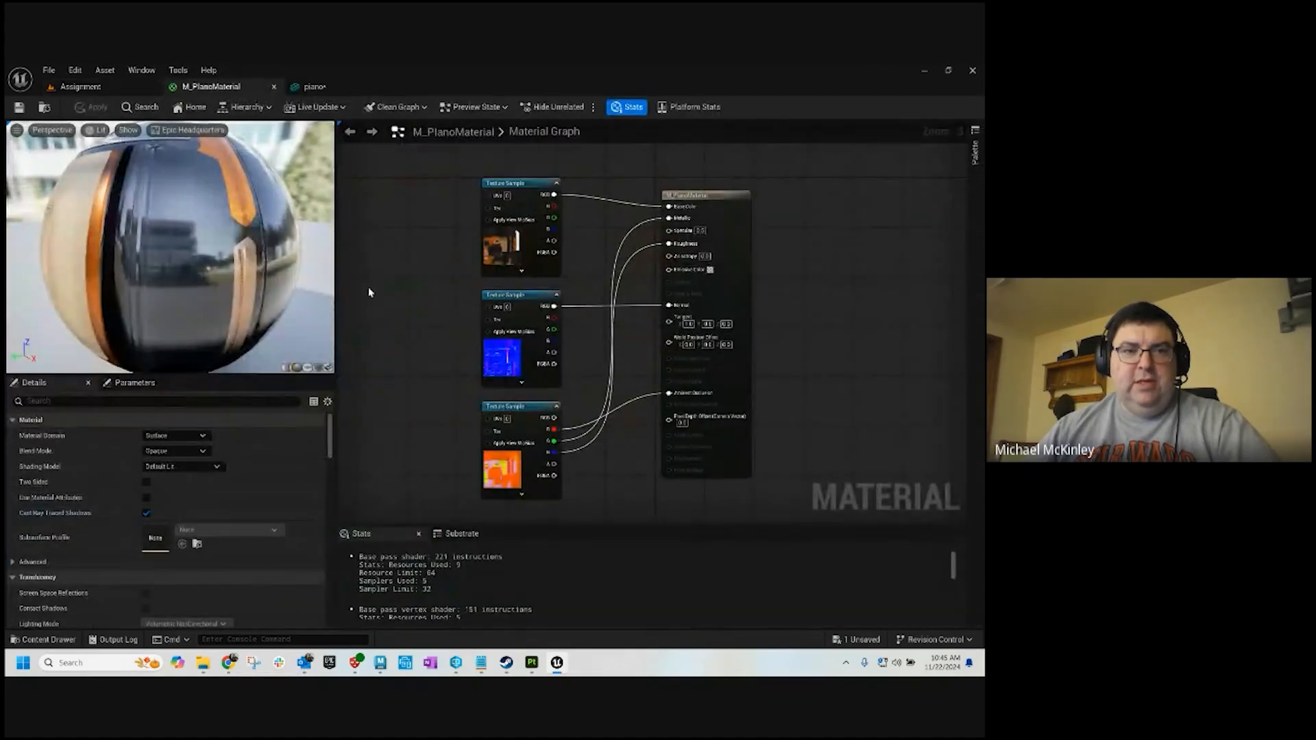
{"action": "left_click", "coordinate": [274, 87]}
Assign M_PianoMaterial to the Element 0 material slot of the piano static mesh
{"action": "left_click", "coordinate": [221, 85]}
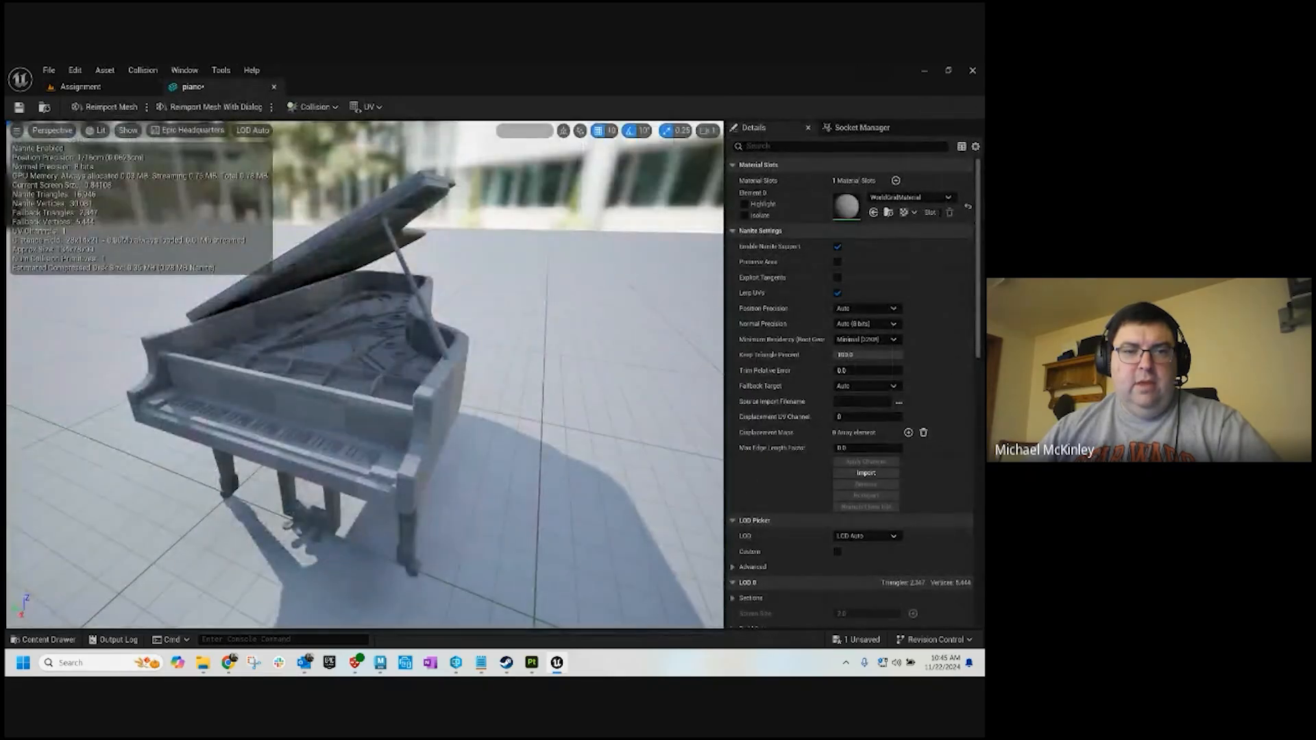
{"action": "right_click_drag", "start_coordinate": [382, 373], "coordinate": [464, 358]}
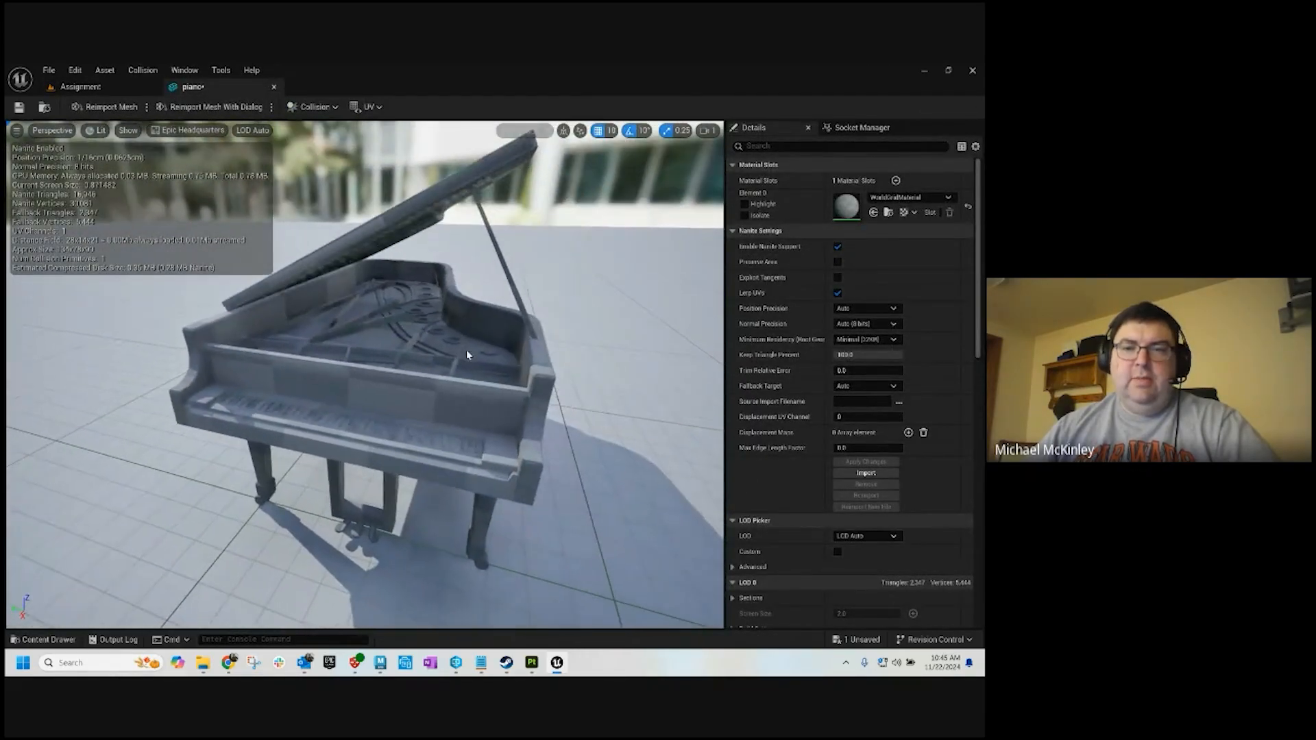
{"action": "left_click", "coordinate": [904, 200]}
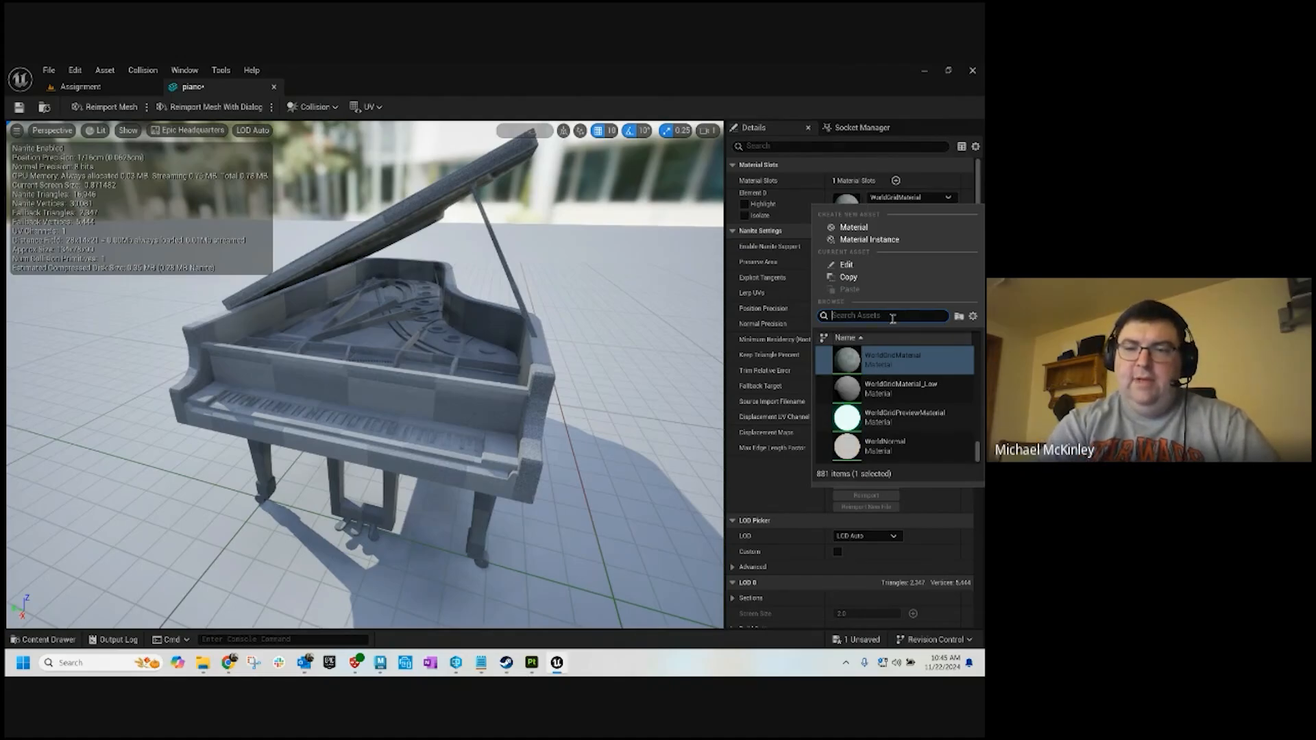
{"action": "type", "text": "M_Piano"}
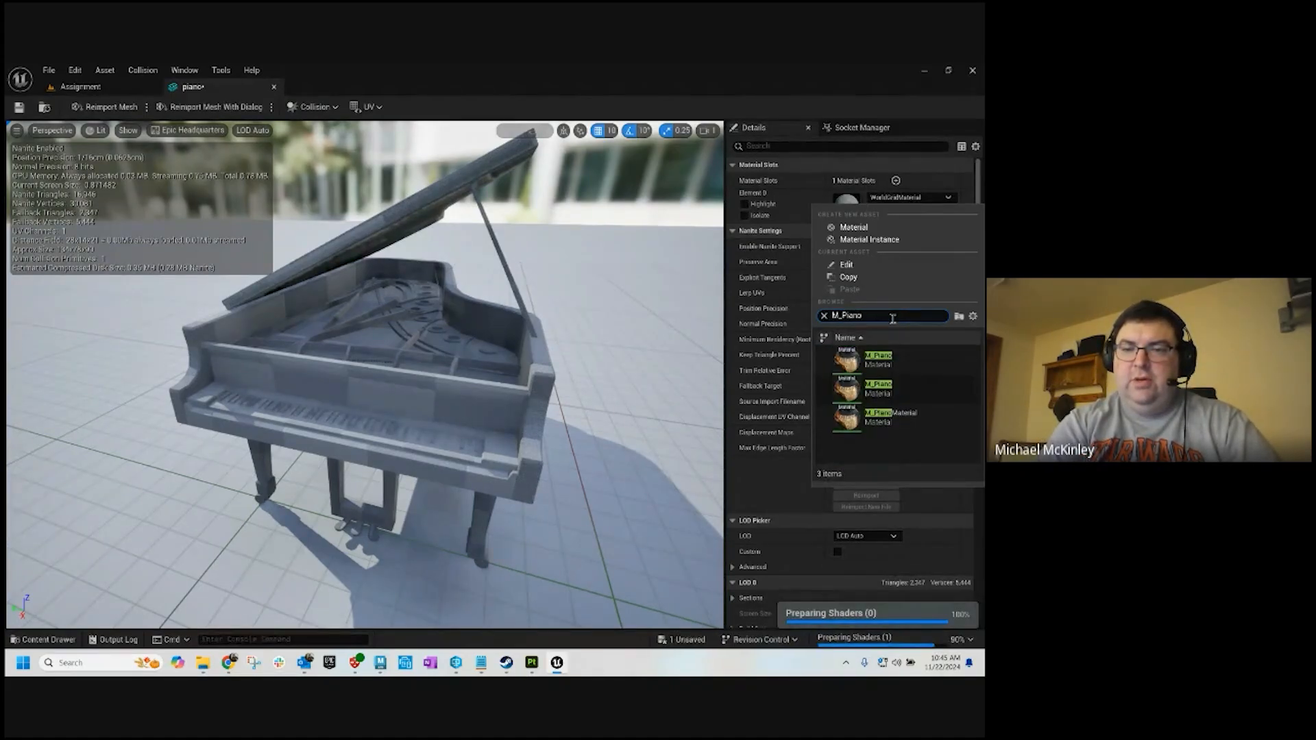
{"action": "left_click", "coordinate": [894, 419]}
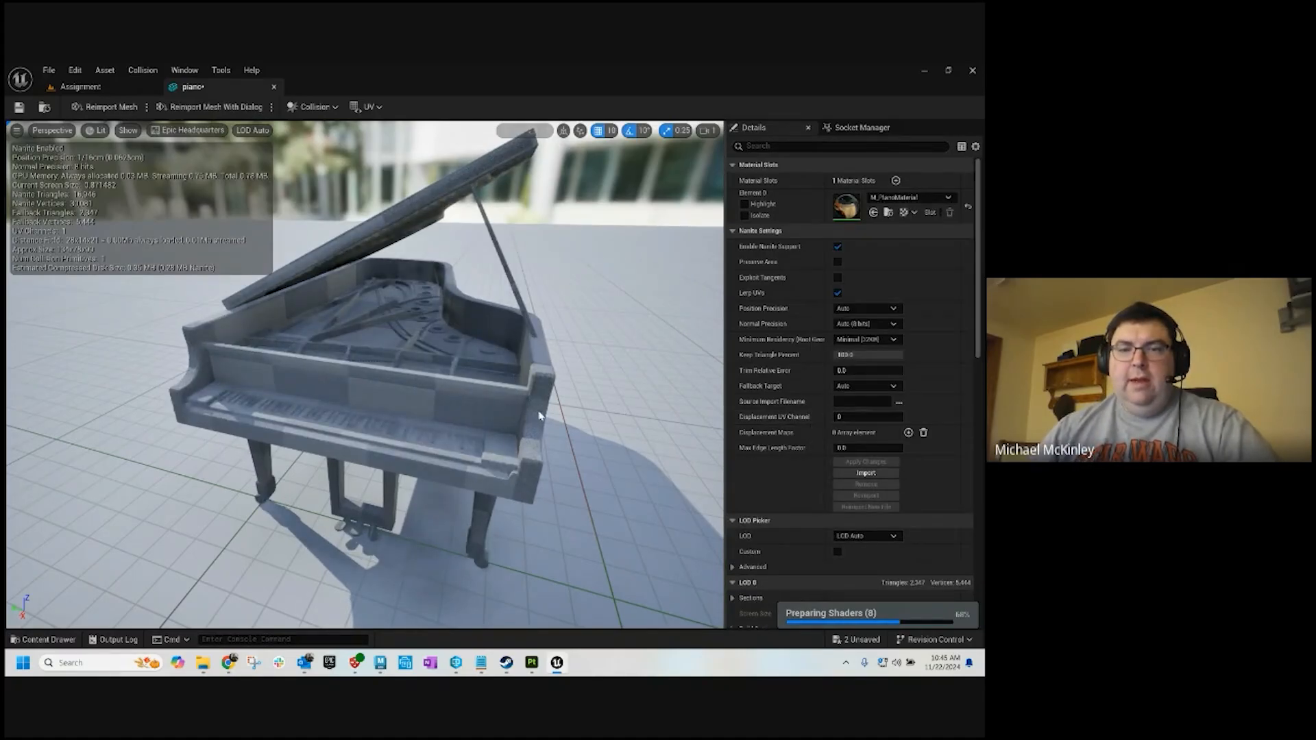
Inspect the textured piano in the preview, save the mesh and return to the Assignment level
{"action": "left_click_drag", "start_coordinate": [557, 436], "coordinate": [461, 333]}
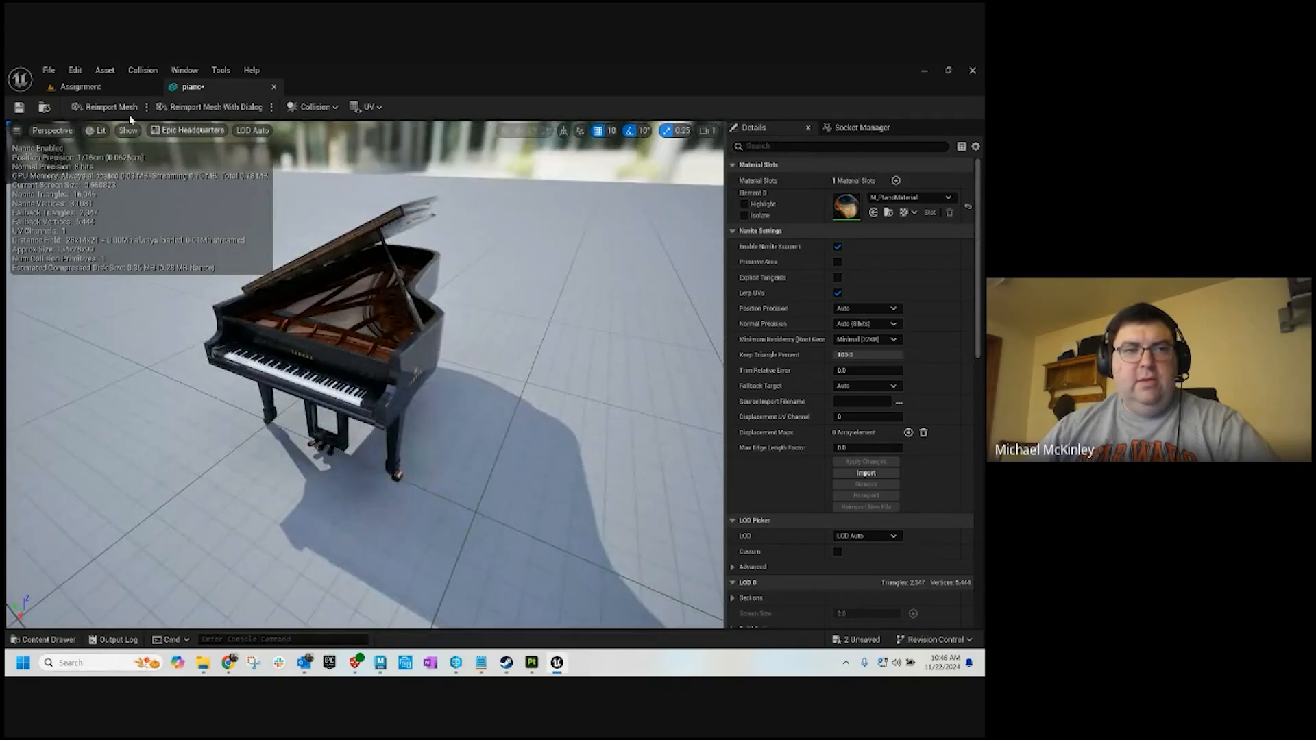
{"action": "left_click", "coordinate": [19, 107]}
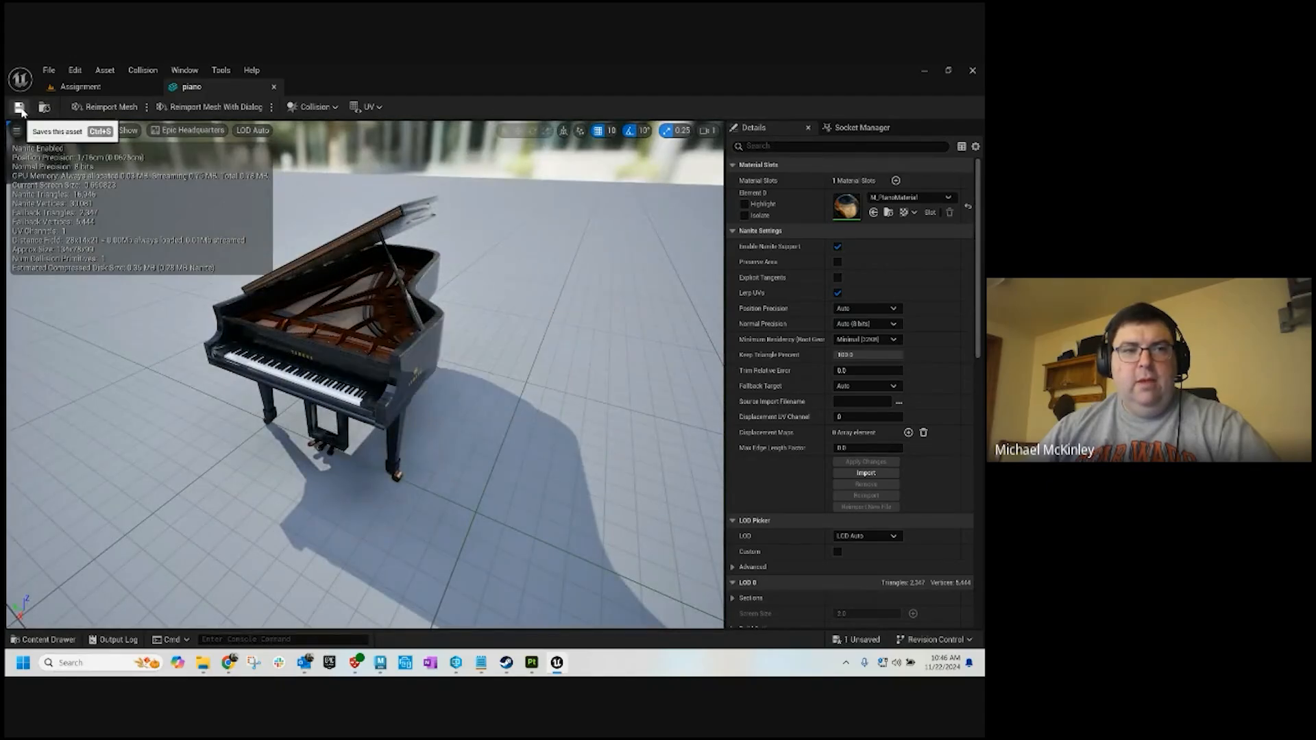
{"action": "left_click", "coordinate": [117, 89]}
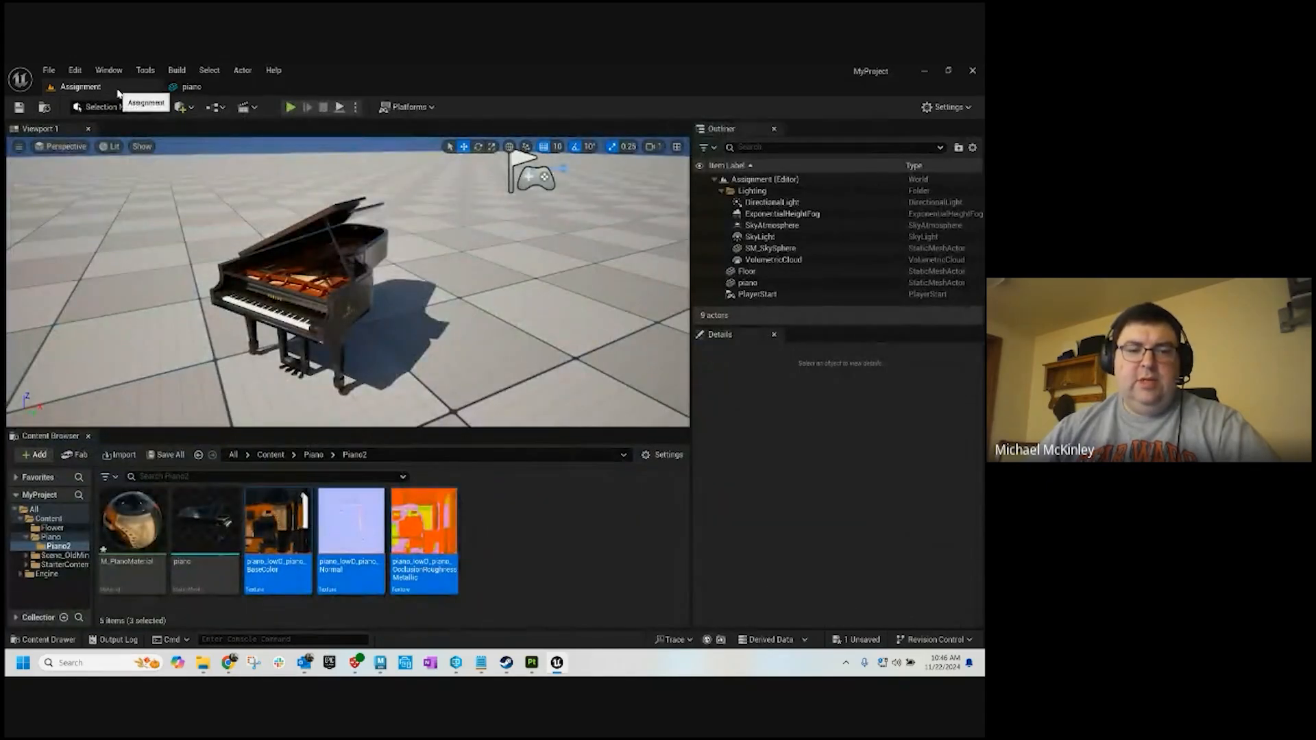
Save the M_PianoMaterial asset in the Piano2 folder
{"action": "left_click", "coordinate": [528, 549]}
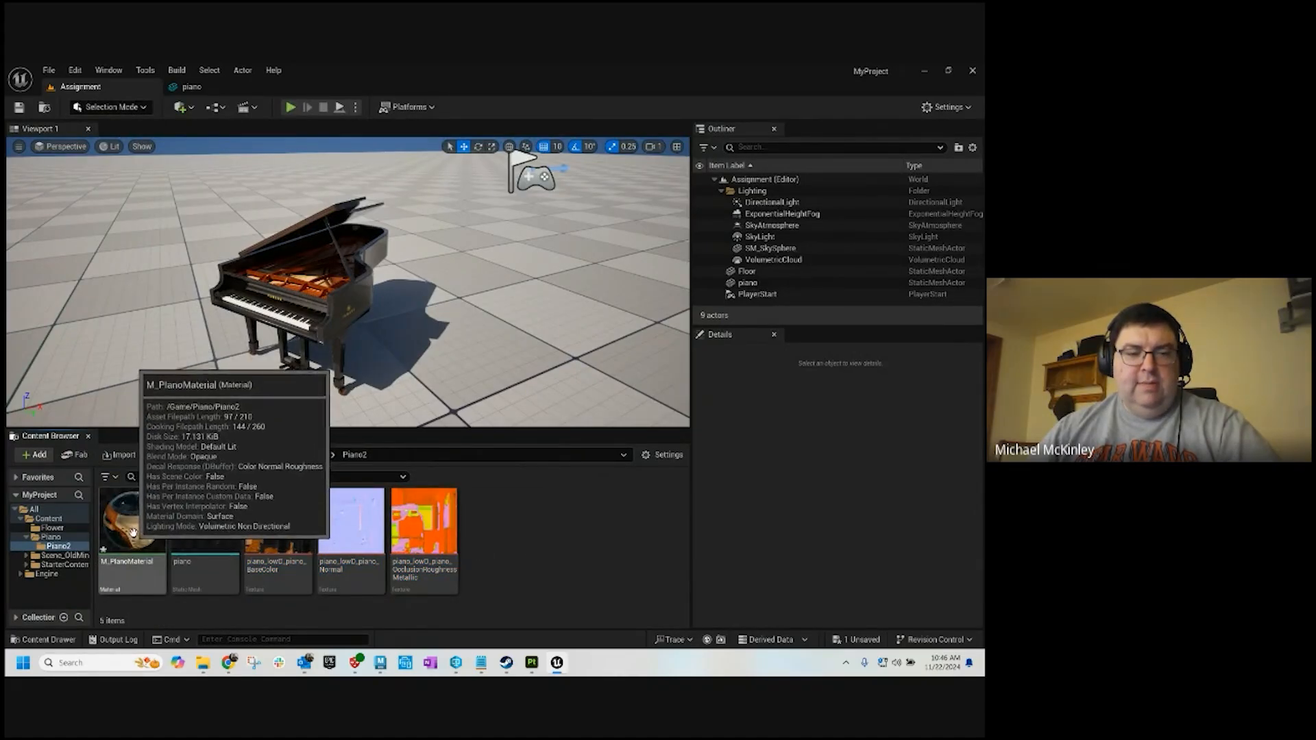
{"action": "left_click", "coordinate": [138, 545]}
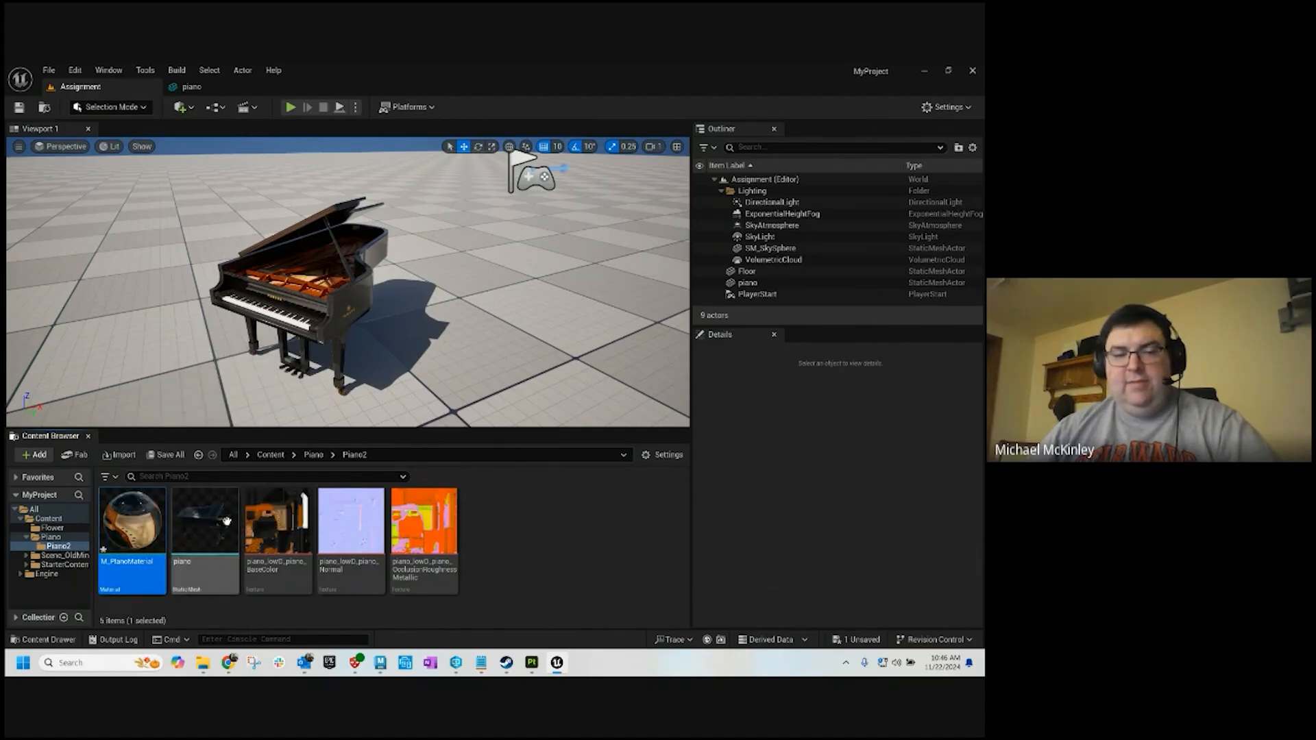
{"action": "right_click", "coordinate": [124, 539]}
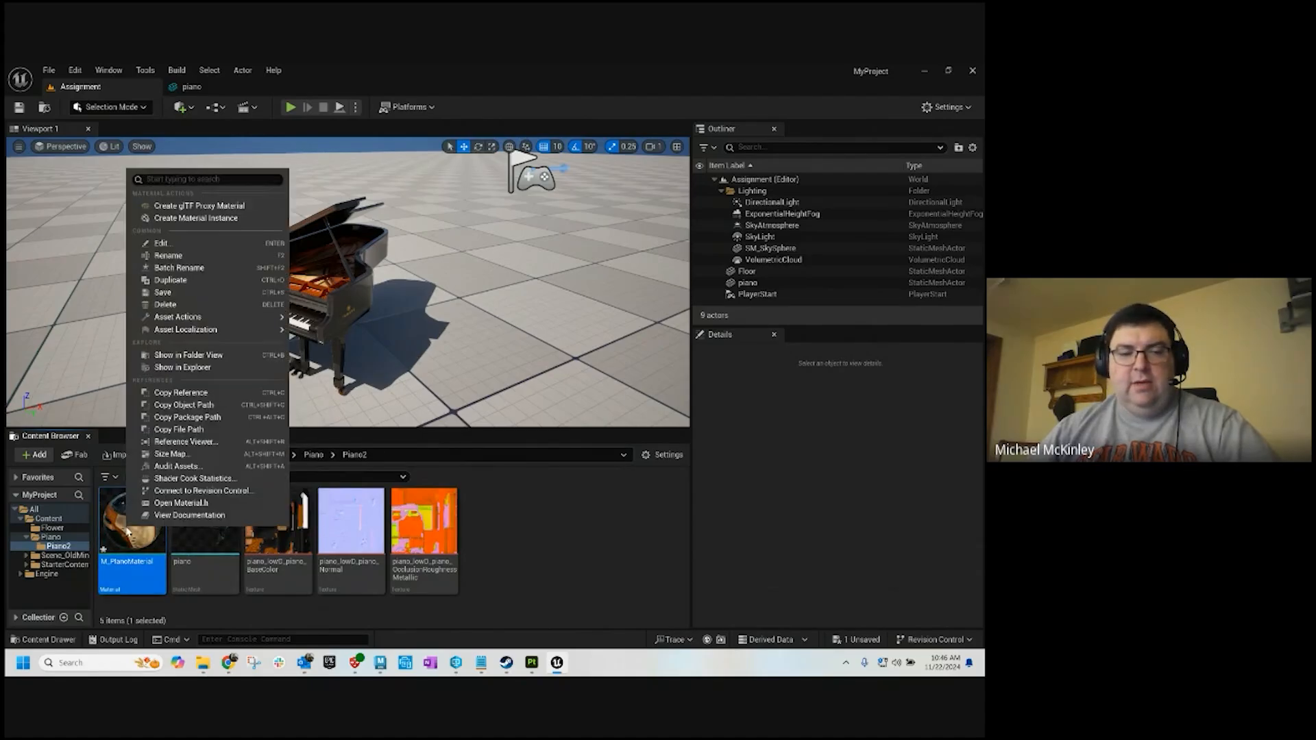
{"action": "left_click", "coordinate": [163, 292]}
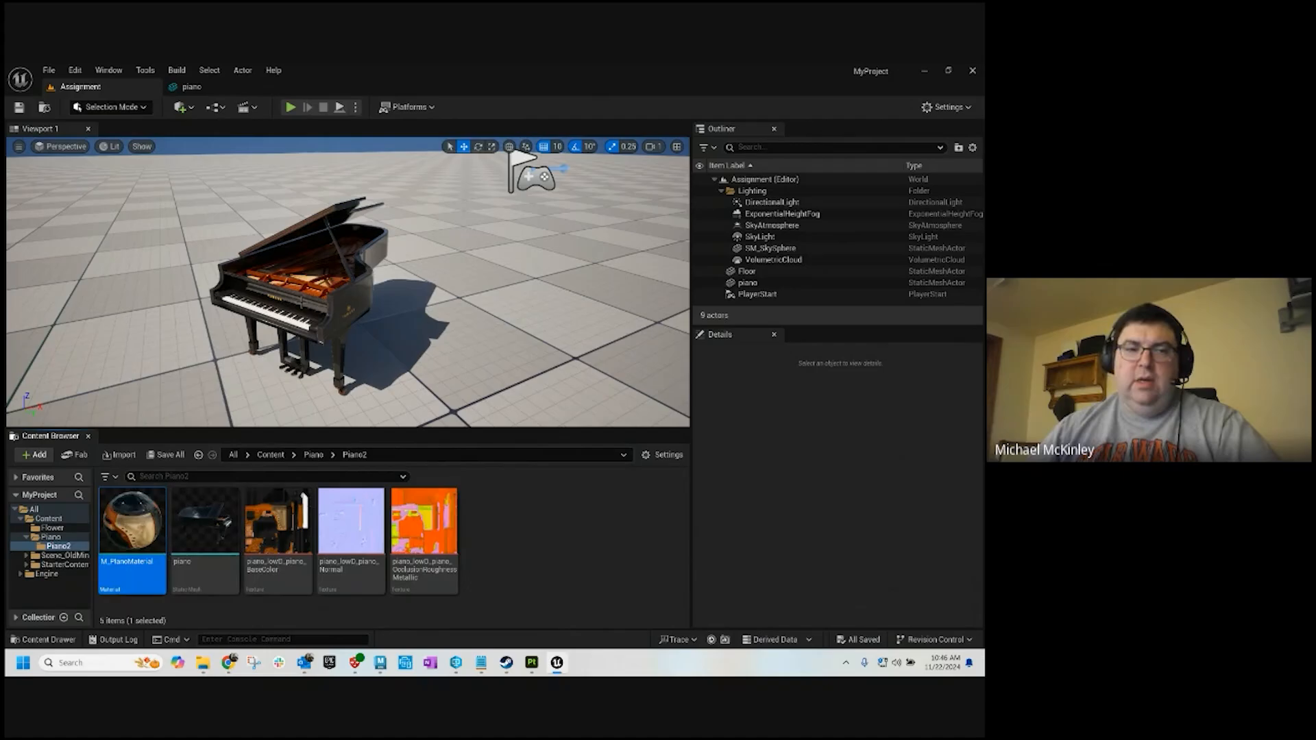
Place the Piano2 piano mesh in the level beside the existing piano and rotate it to about 150° around Z
{"action": "left_click", "coordinate": [205, 529]}
{"action": "left_click_drag", "start_coordinate": [204, 529], "coordinate": [628, 368]}
{"action": "right_click_drag", "start_coordinate": [628, 368], "coordinate": [679, 368]}
{"action": "key", "text": "e"}
{"action": "left_click_drag", "start_coordinate": [560, 365], "coordinate": [218, 360]}
{"action": "key", "text": "w"}
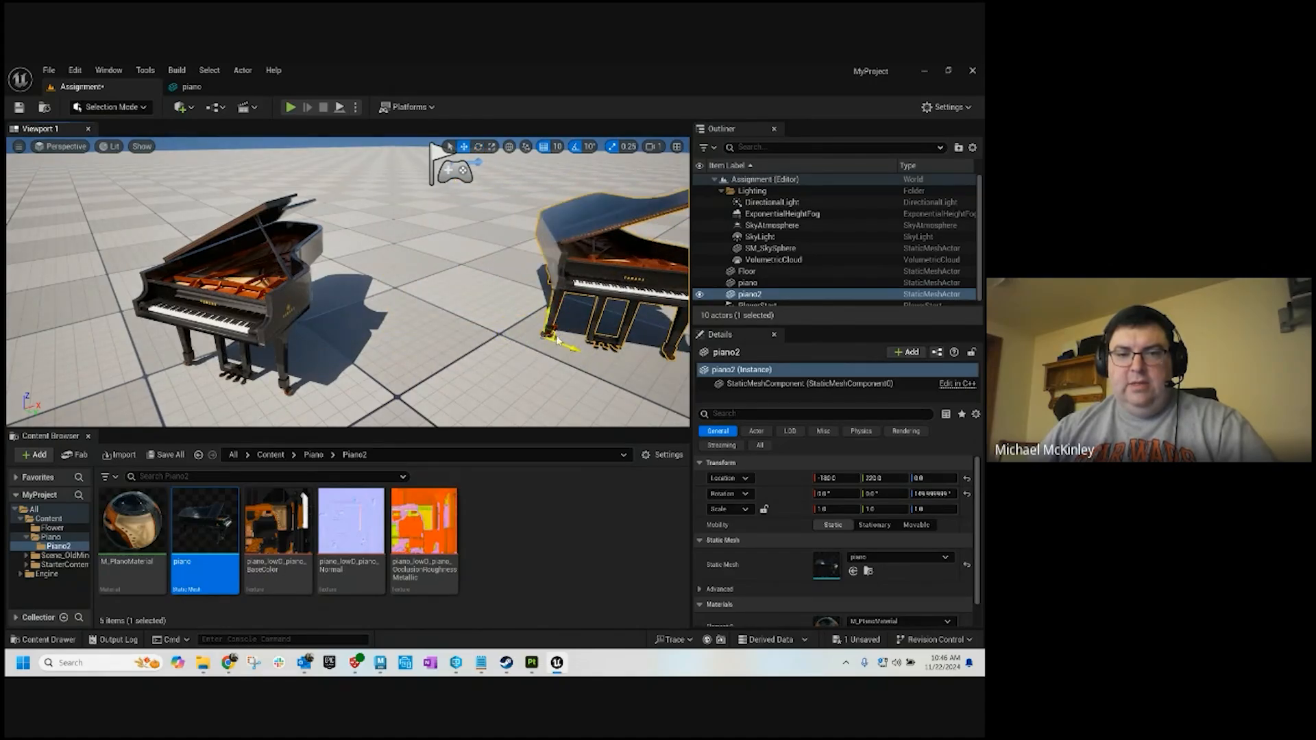
Move the newly placed piano along the floor to X -290 and adjust its rotation about the vertical axis
{"action": "left_click_drag", "start_coordinate": [557, 340], "coordinate": [523, 274]}
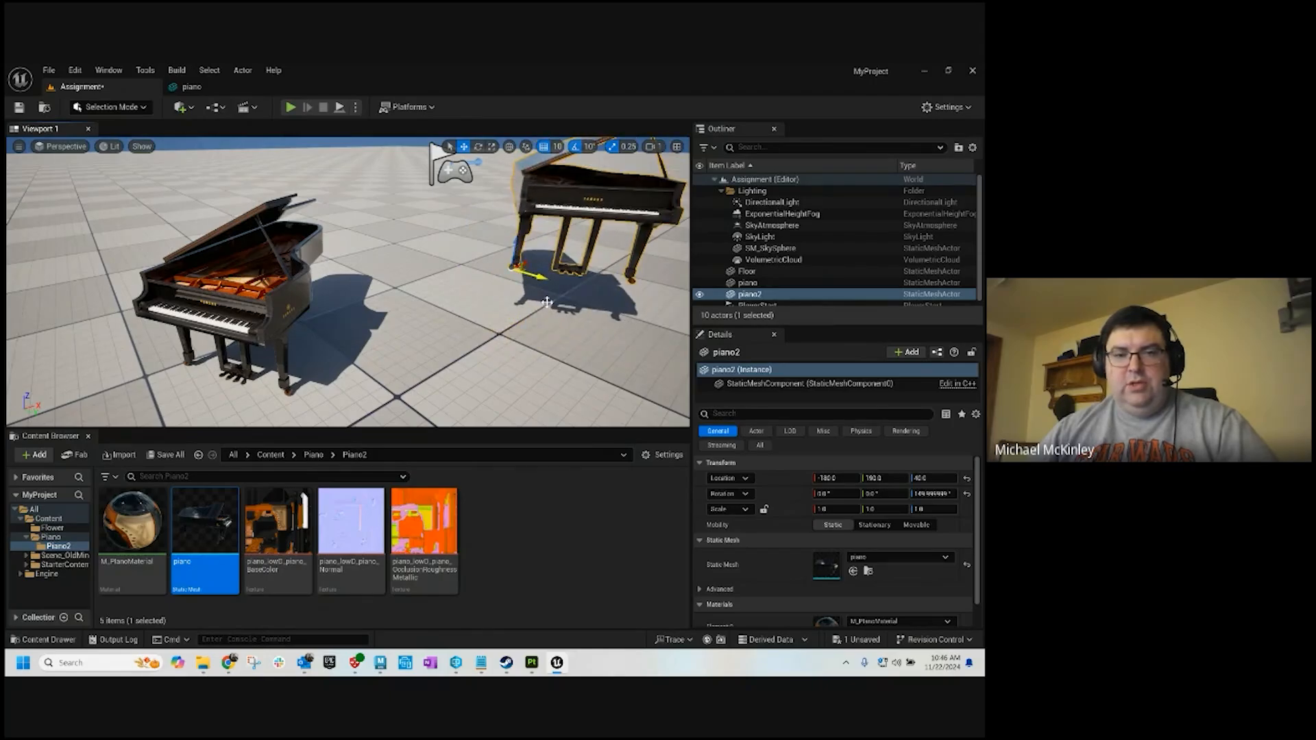
{"action": "key", "text": "ctrl+z"}
{"action": "mouse_move", "coordinate": [547, 302]}
{"action": "right_mouse_down"}
{"action": "mouse_move", "coordinate": [507, 308]}
{"action": "mouse_move", "coordinate": [528, 305]}
{"action": "right_mouse_up"}
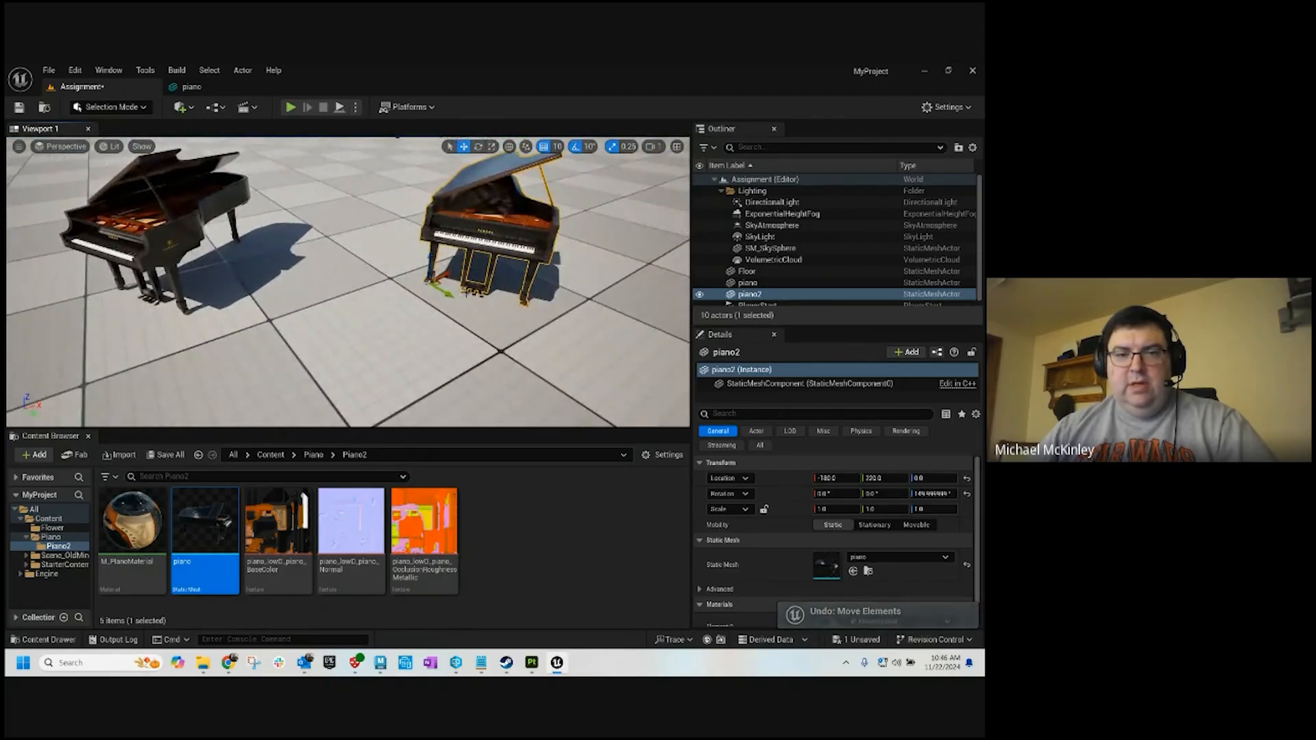
{"action": "left_click_drag", "start_coordinate": [469, 291], "coordinate": [334, 322]}
{"action": "right_click_drag", "start_coordinate": [334, 322], "coordinate": [301, 324]}
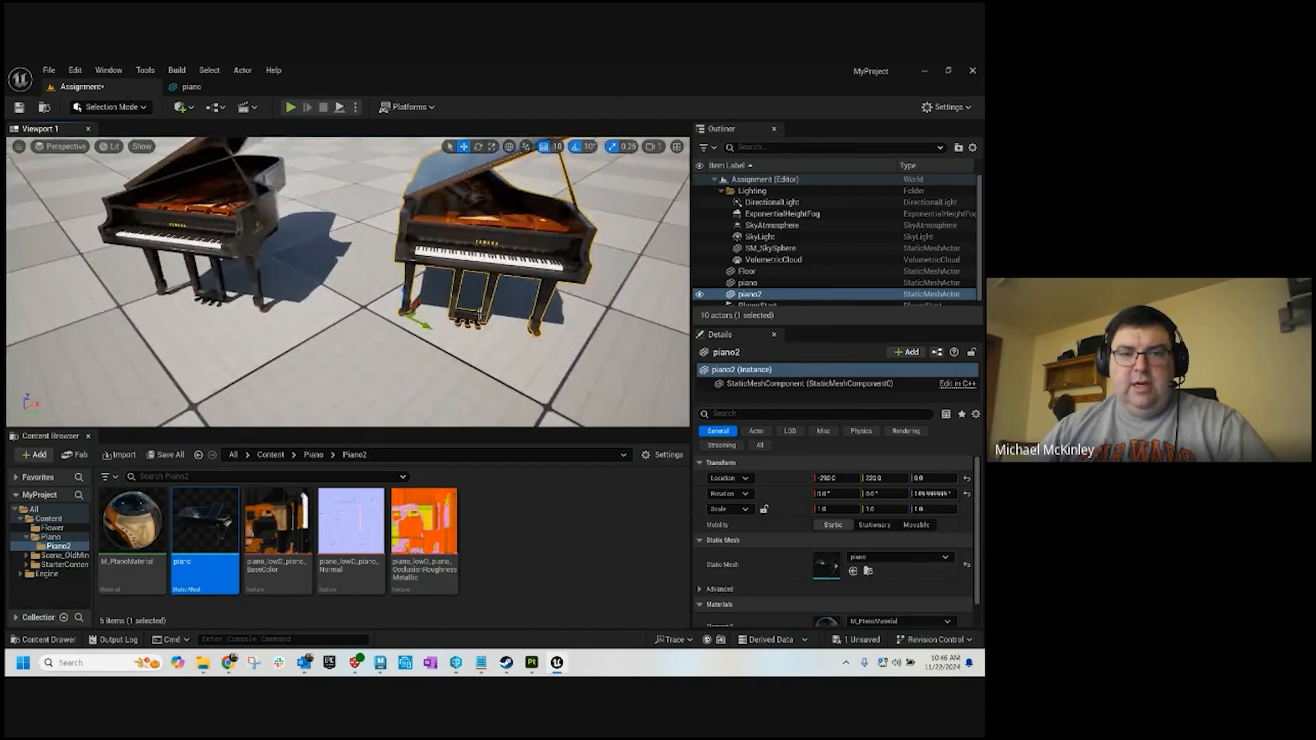
{"action": "key", "text": "e"}
{"action": "left_click_drag", "start_coordinate": [371, 328], "coordinate": [427, 337]}
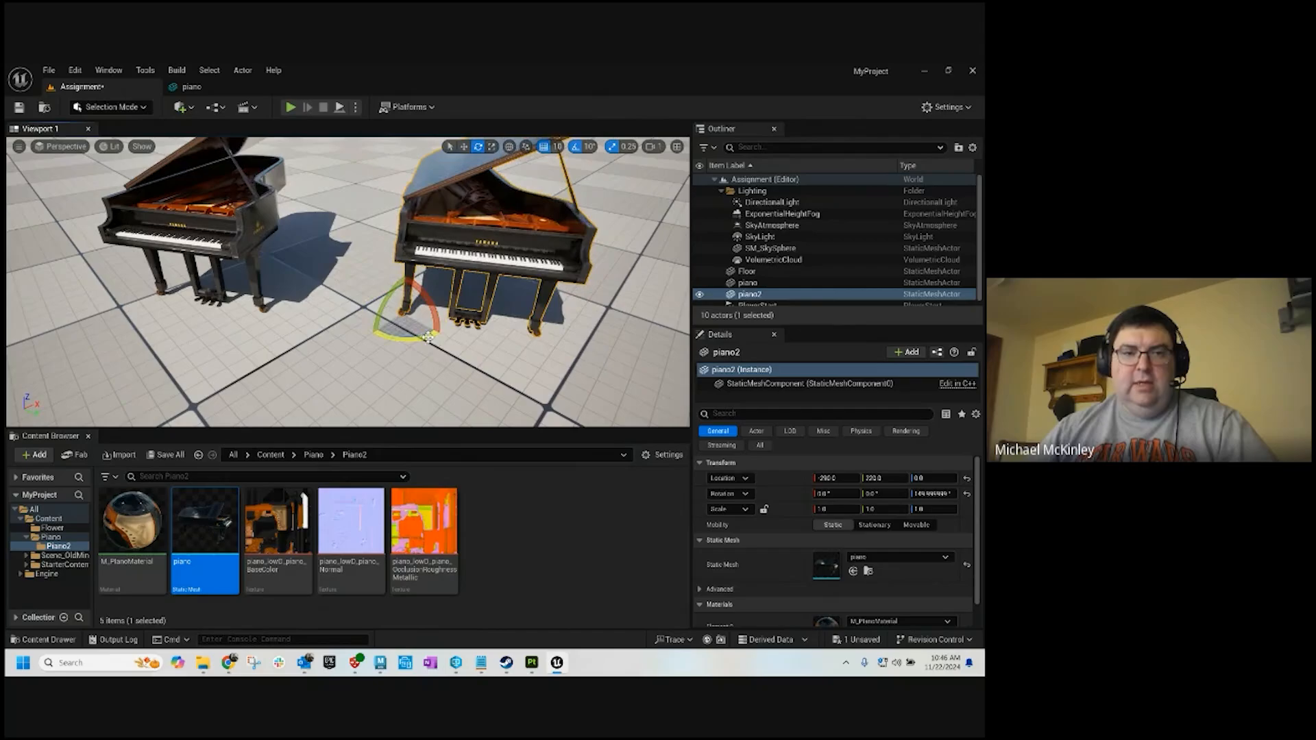
{"action": "key", "text": "w"}
Rotate the original piano about its vertical axis so it is angled differently from the new one, and clear the selection
{"action": "left_click", "coordinate": [207, 262]}
{"action": "right_click_drag", "start_coordinate": [320, 290], "coordinate": [341, 306]}
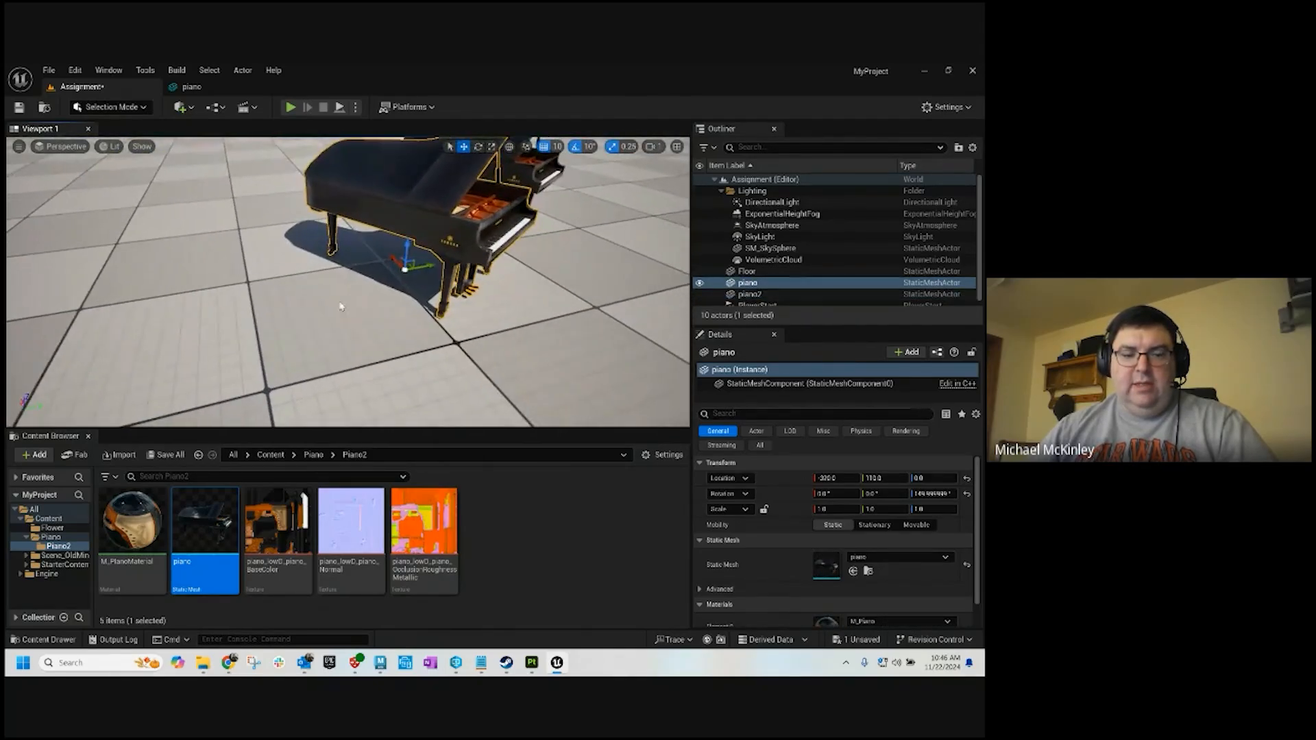
{"action": "key", "text": "e"}
{"action": "left_click_drag", "start_coordinate": [395, 292], "coordinate": [449, 335]}
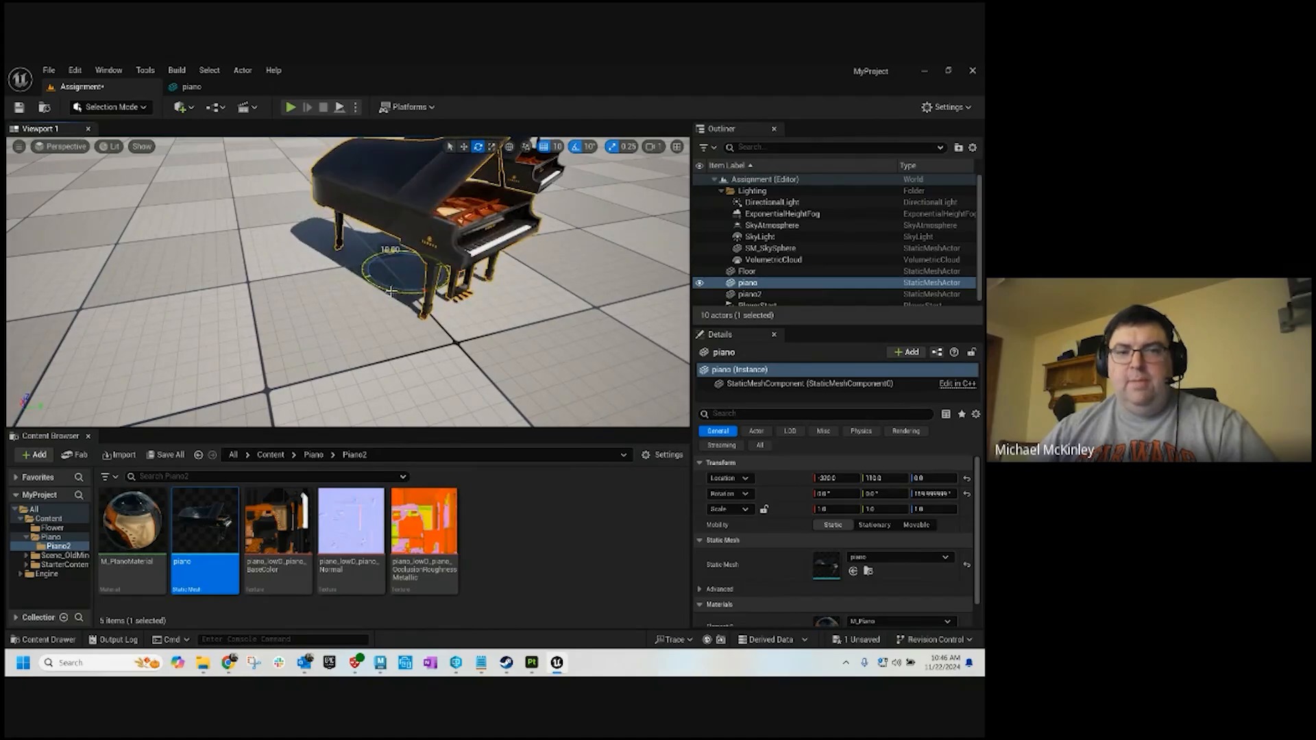
{"action": "key", "text": "w"}
{"action": "right_click_drag", "start_coordinate": [451, 336], "coordinate": [539, 316]}
{"action": "left_click", "coordinate": [429, 336]}
{"action": "key", "text": "Escape"}
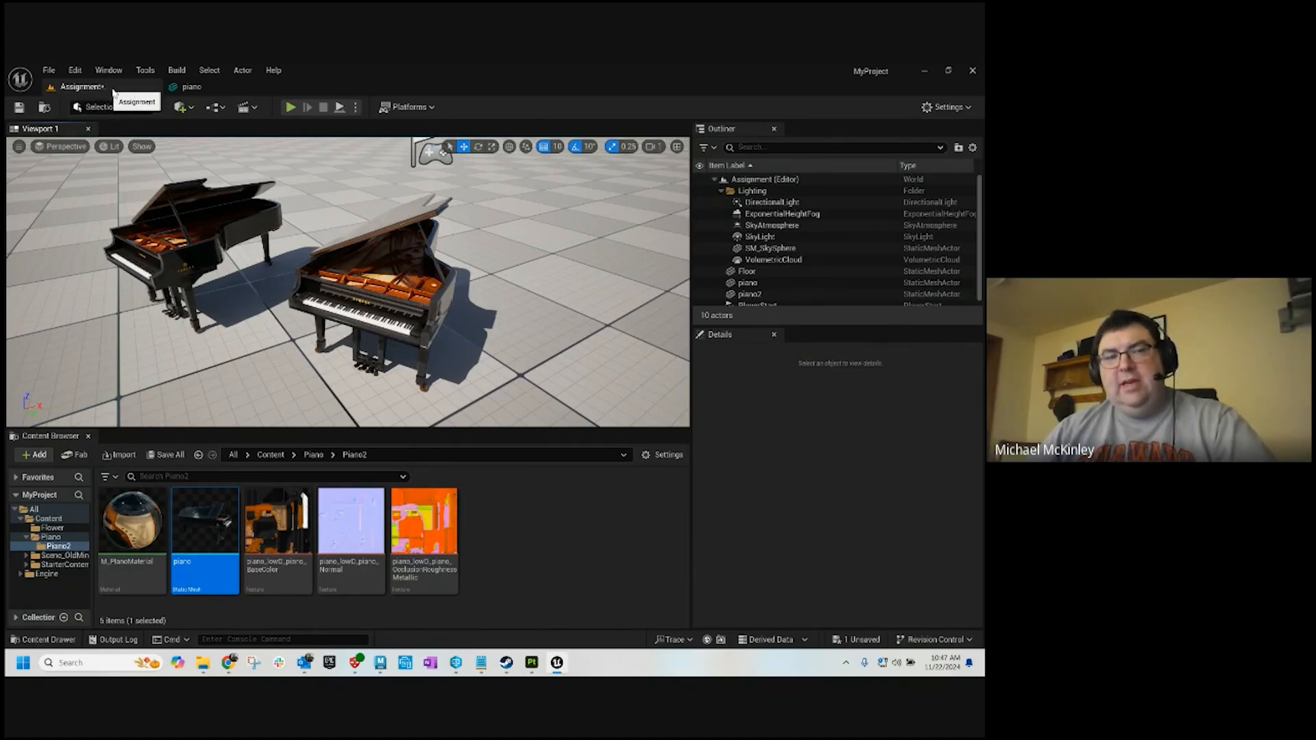
Frame both pianos in the viewport and save the current Assignment level
{"action": "mouse_move", "coordinate": [465, 287]}
{"action": "right_mouse_down"}
{"action": "mouse_move", "coordinate": [455, 281]}
{"action": "mouse_move", "coordinate": [470, 285]}
{"action": "right_mouse_up"}
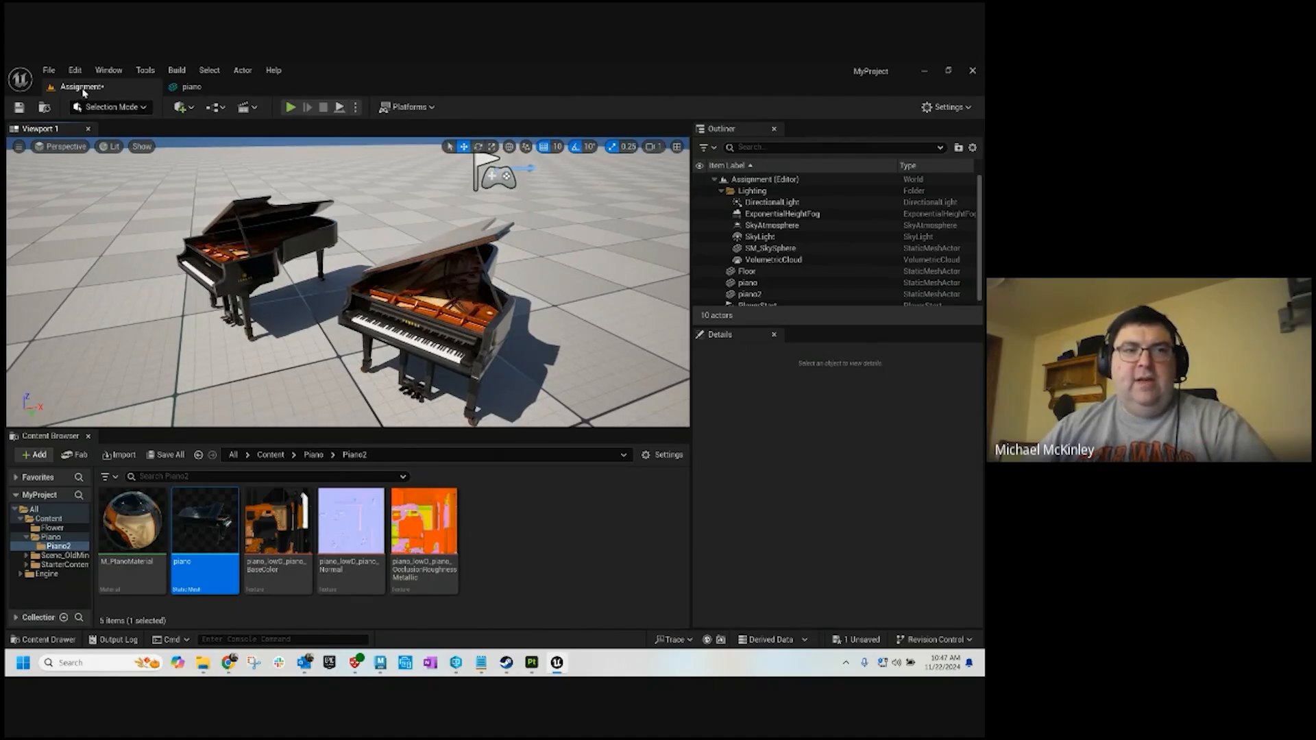
{"action": "left_click", "coordinate": [48, 70]}
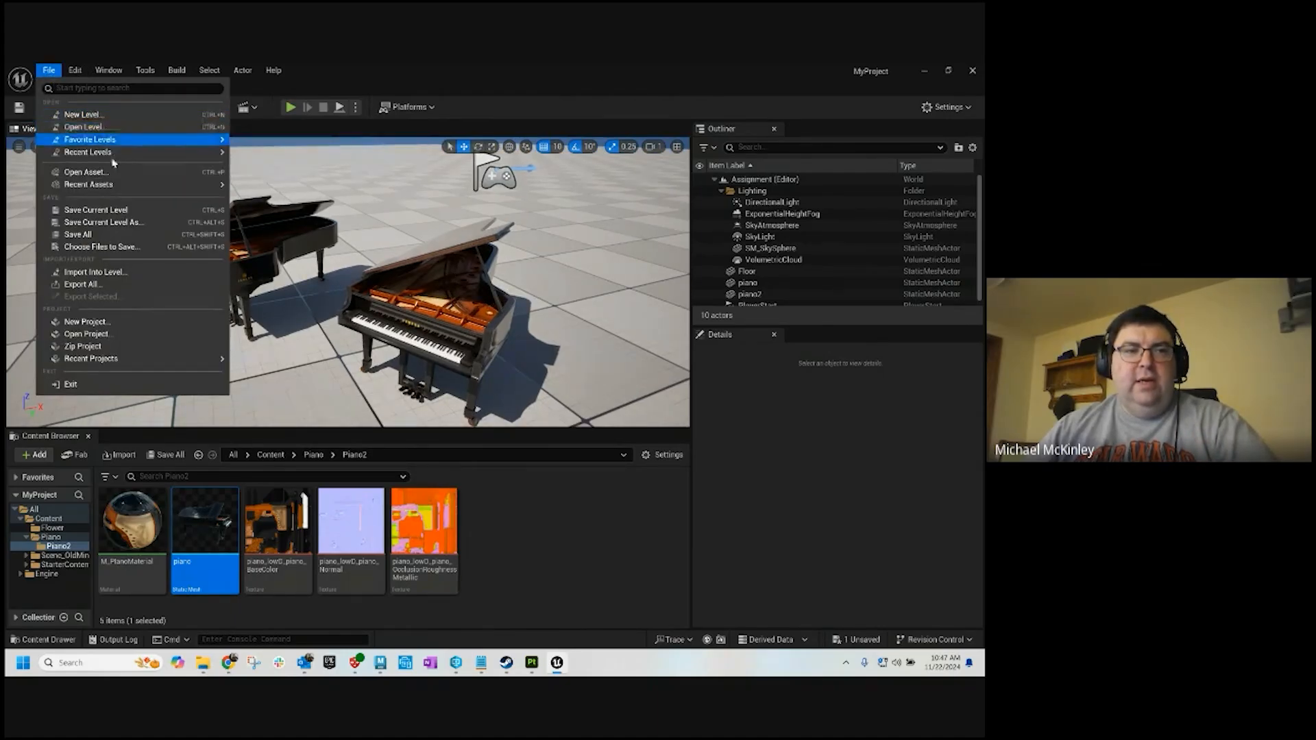
{"action": "left_click", "coordinate": [112, 210]}
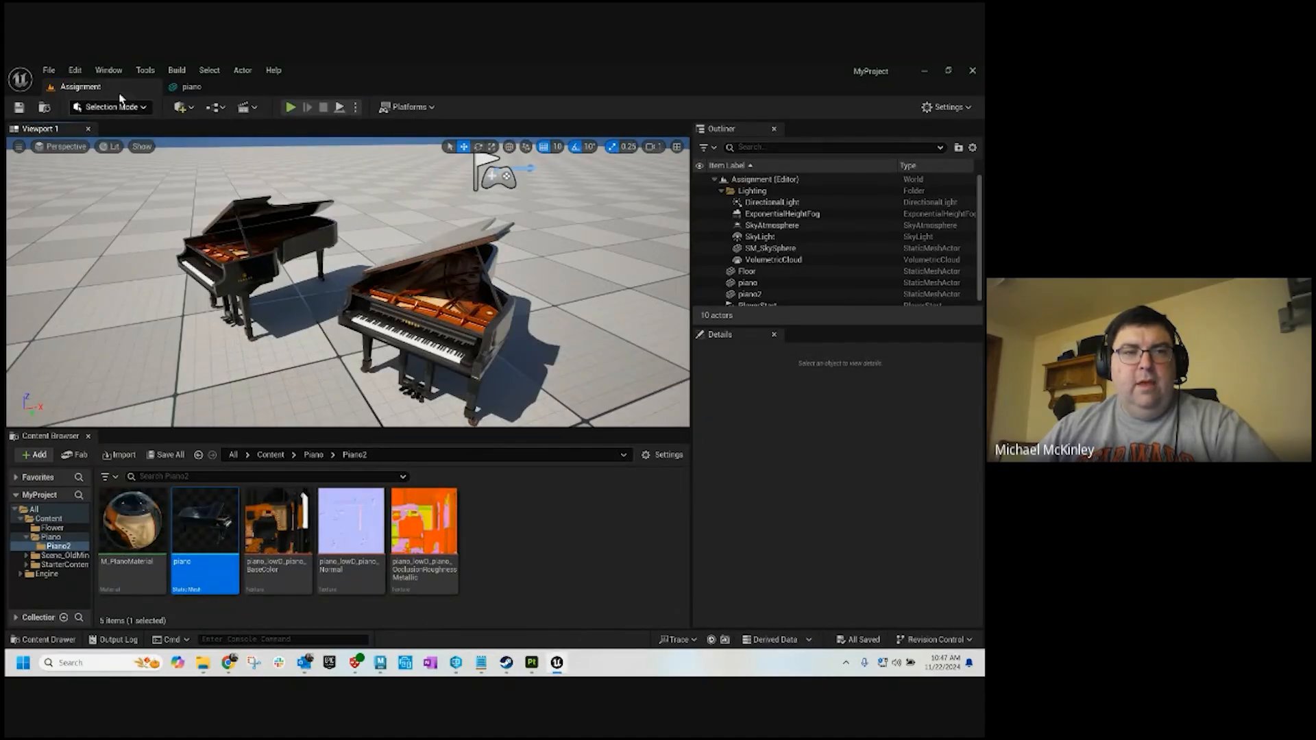
{"action": "left_click", "coordinate": [585, 546]}
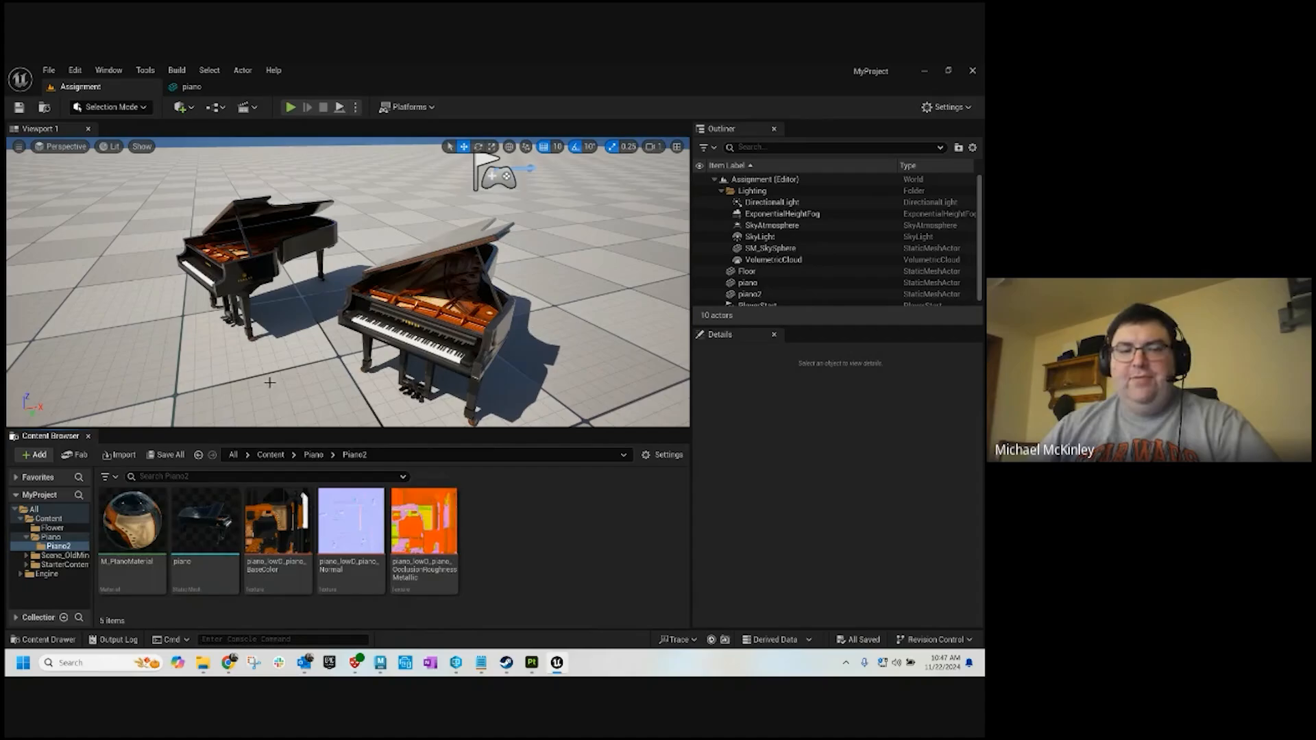
{"action": "left_click", "coordinate": [49, 69]}
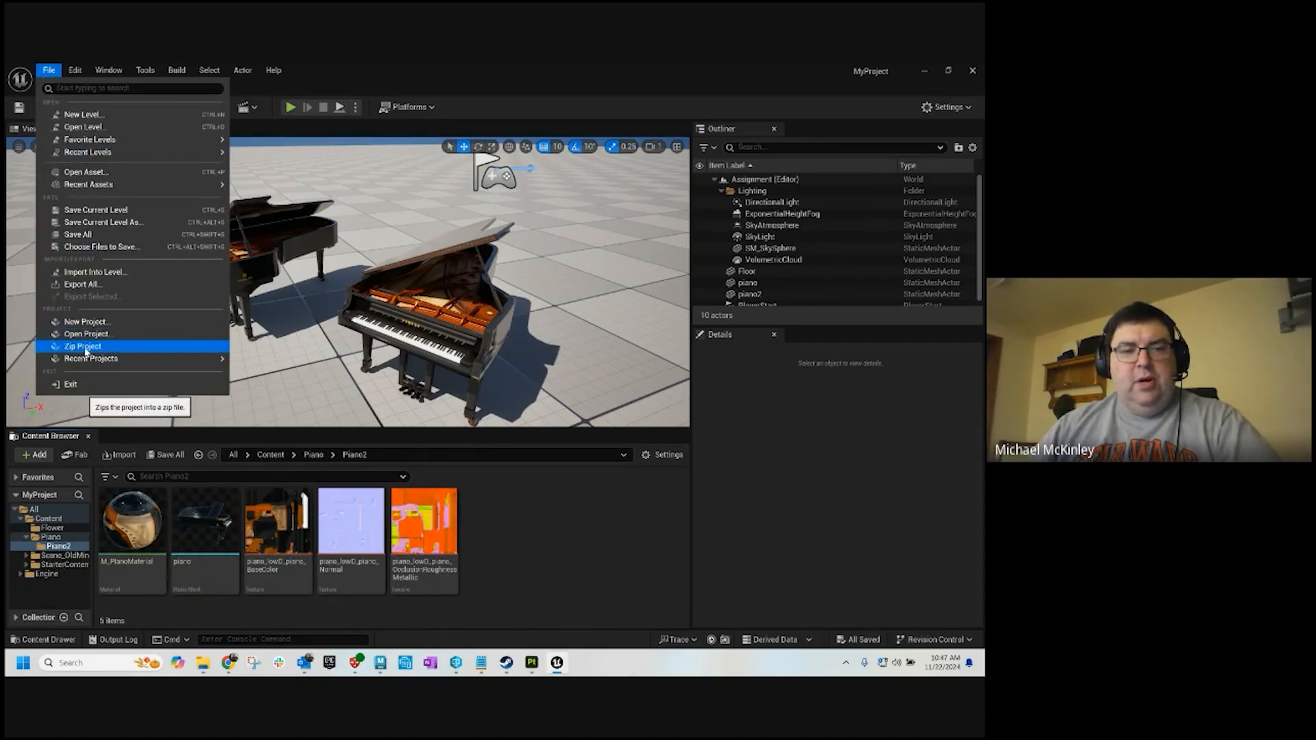
{"action": "left_click", "coordinate": [537, 546]}
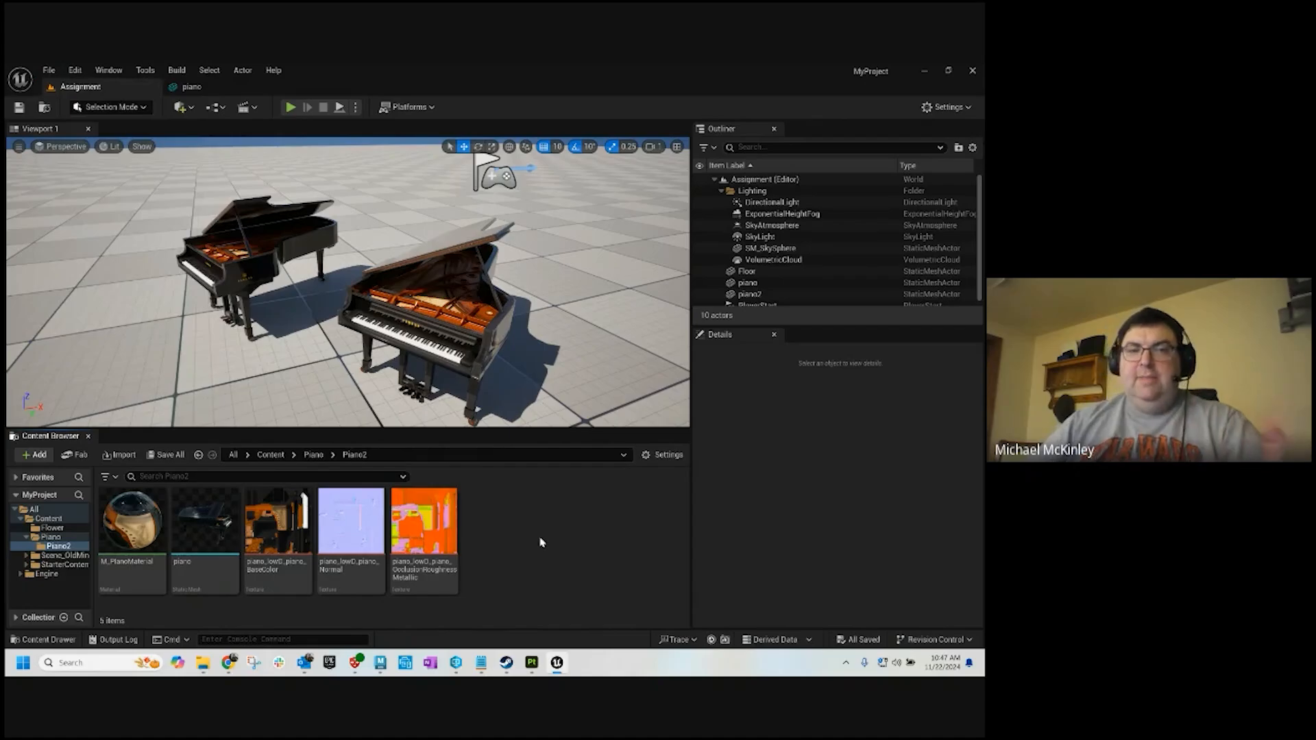